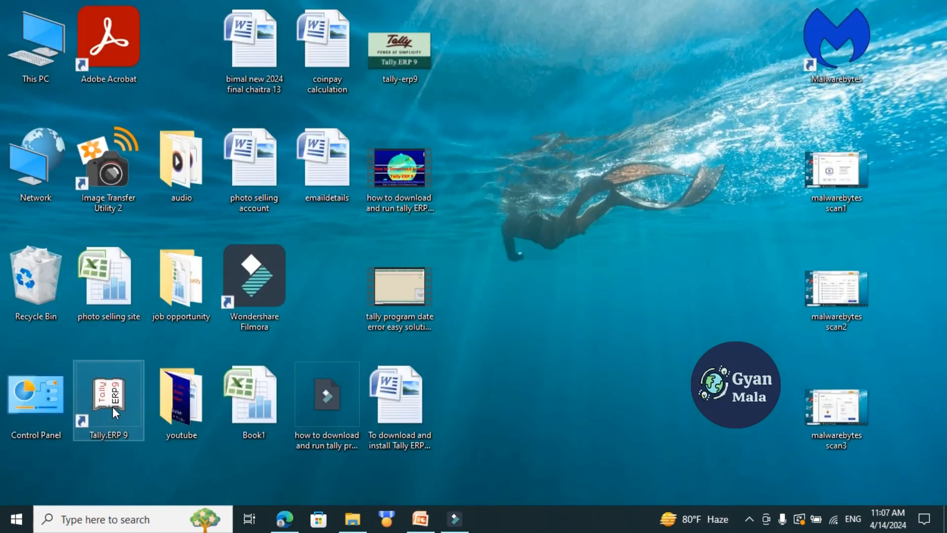
Launch Tally.ERP 9 and work in Educational Mode.
double_click(113, 404)
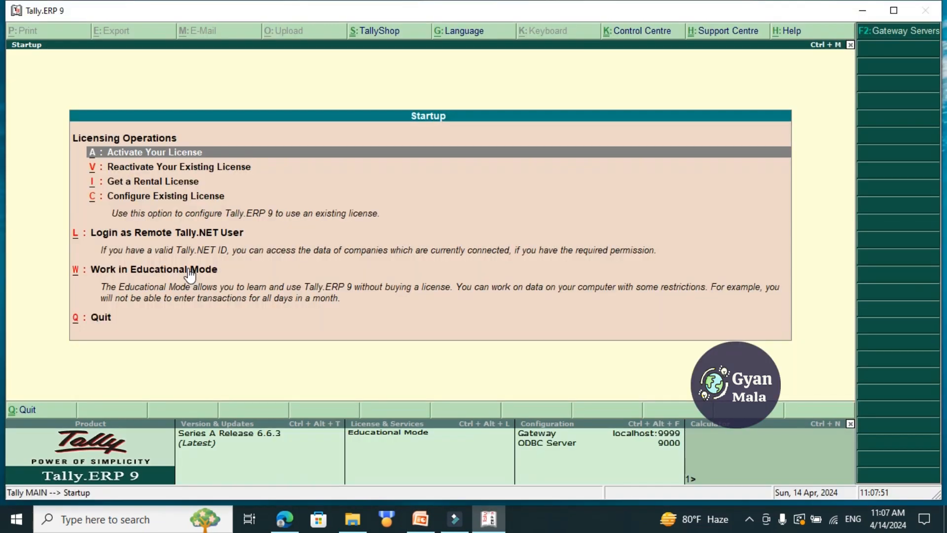
left_click(191, 272)
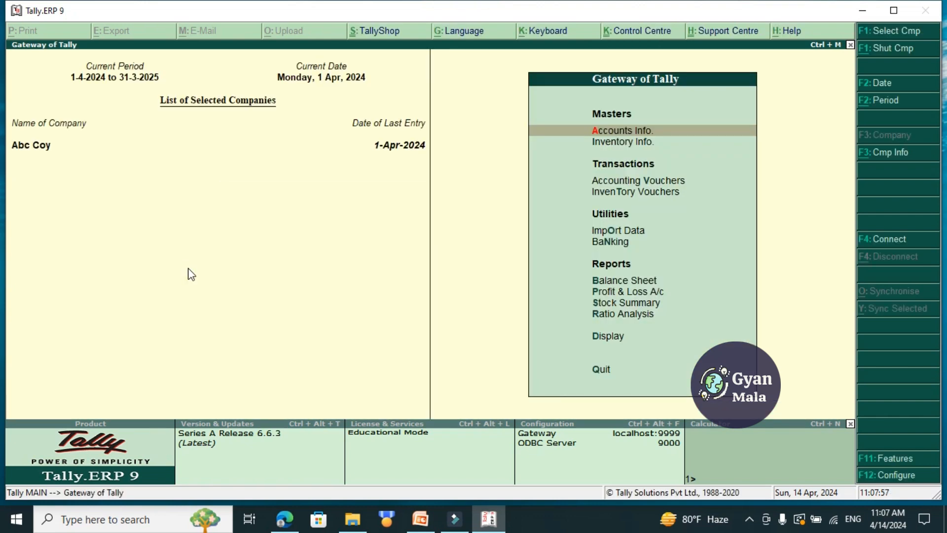
Start a new company named "Chetana Supplier" with the same mailing name and a blank address.
key("alt+F3")
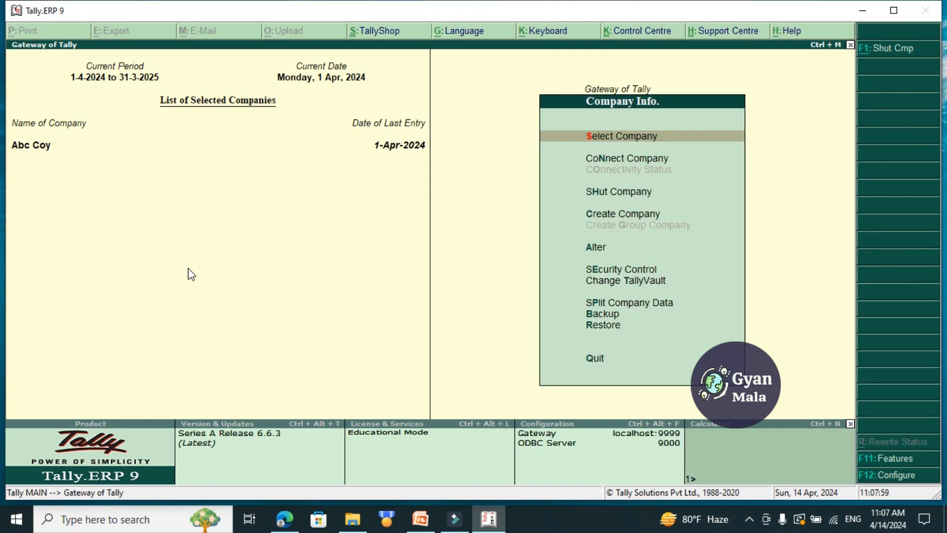
key("Down")
key("Down")
key("Down")
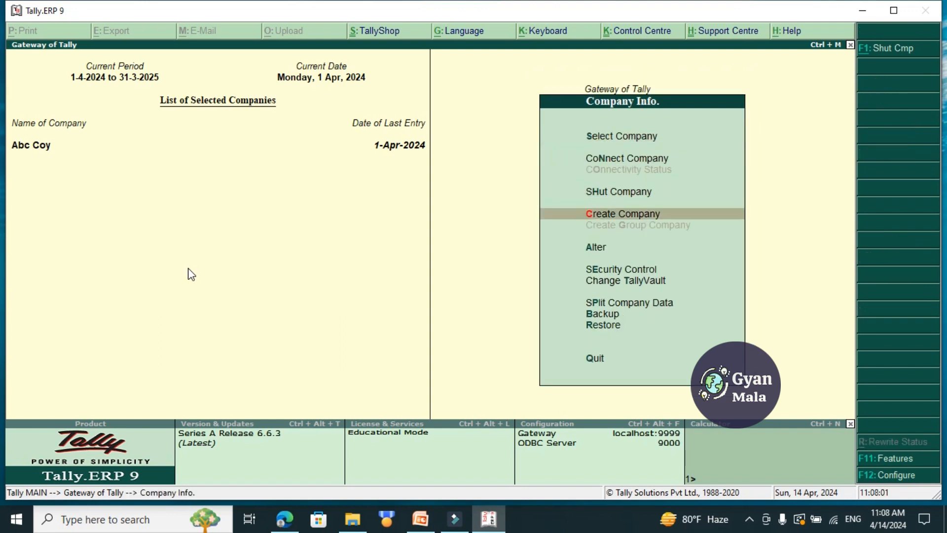
key("Return")
type("Chetana Supplier")
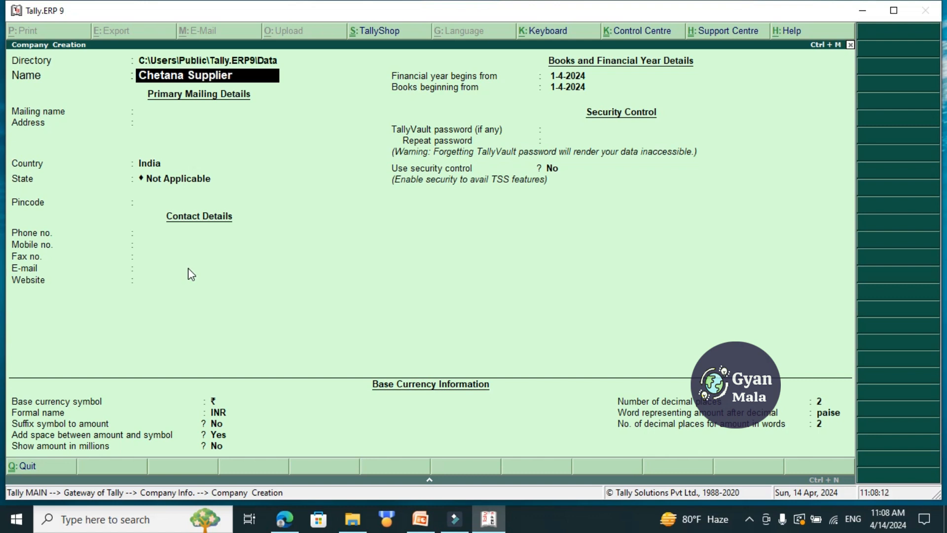
key("Return")
key("Return")
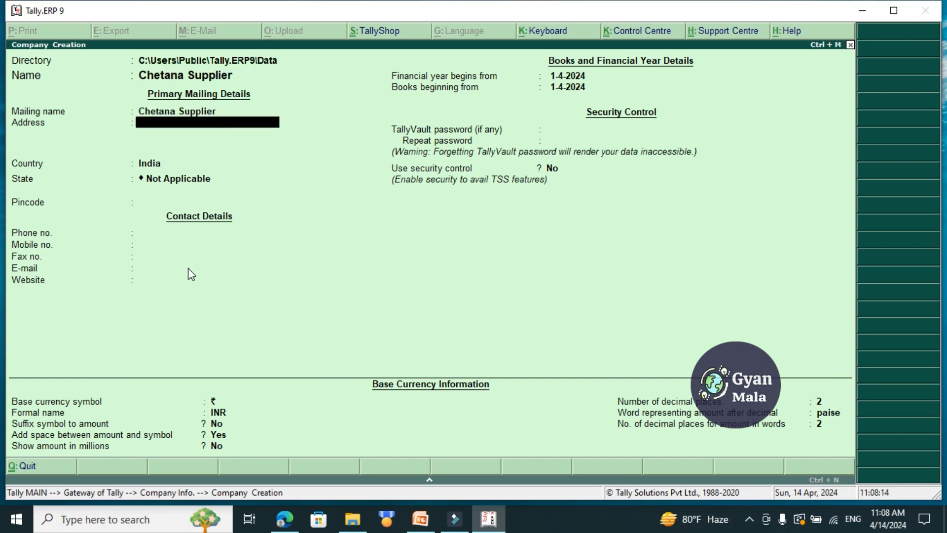
Set the company's country to Nepal and save it with blank contact details and the default currency settings.
key("Return")
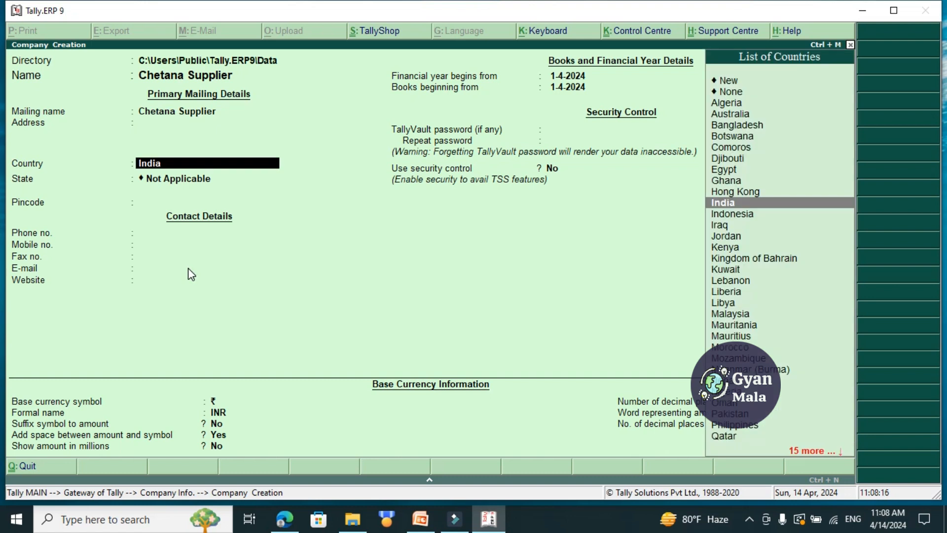
type("Ne")
key("Return")
key("Return")
key("Return")
key("Return")
key("Return")
key("Return")
key("Return")
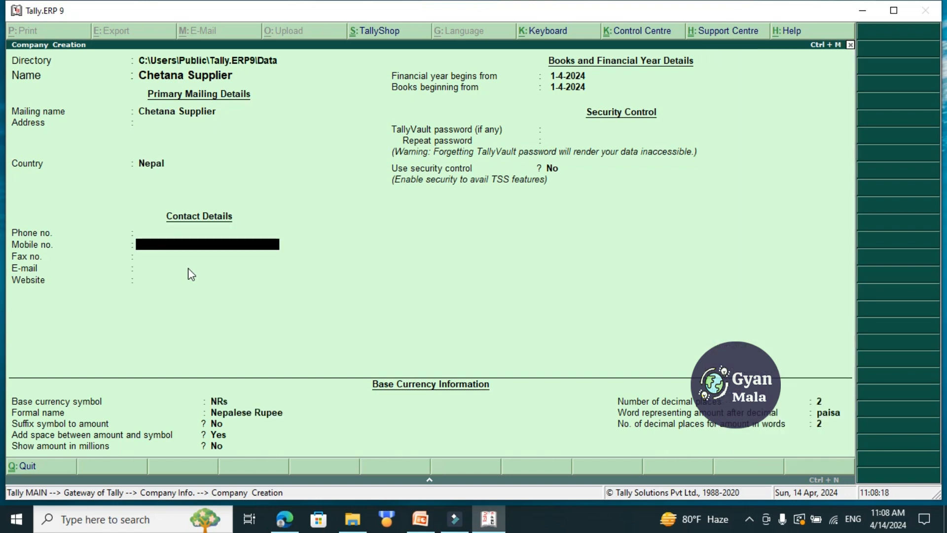
key("Return")
key("Return")
key("Return")
key("Return")
key("Return")
key("Return")
key("Return")
key("Return")
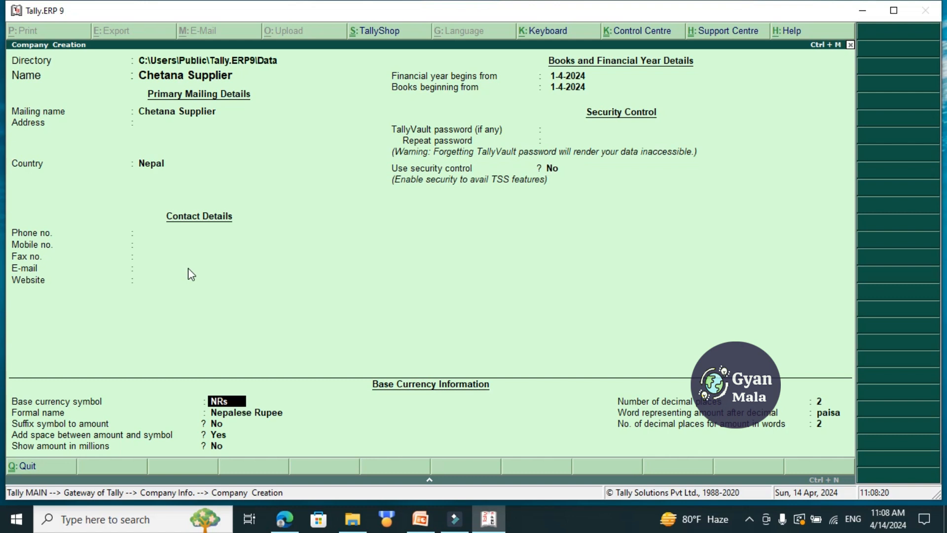
key("Return")
key("Return")
key("Return")
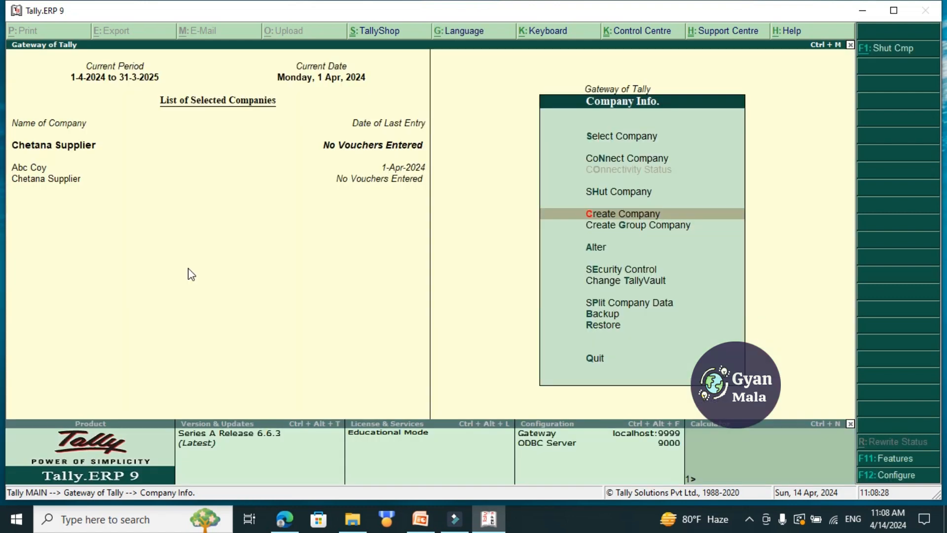
Check the Case 7 slide in PowerPoint, and create a simple unit "pcs" with 0 decimal places in Tally.ERP 9.
key("alt+Tab")
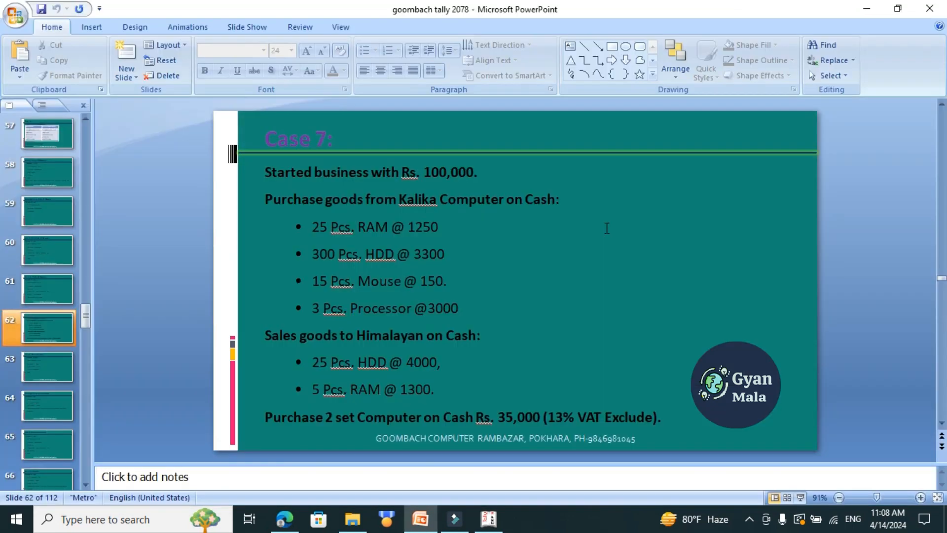
key("alt+Tab")
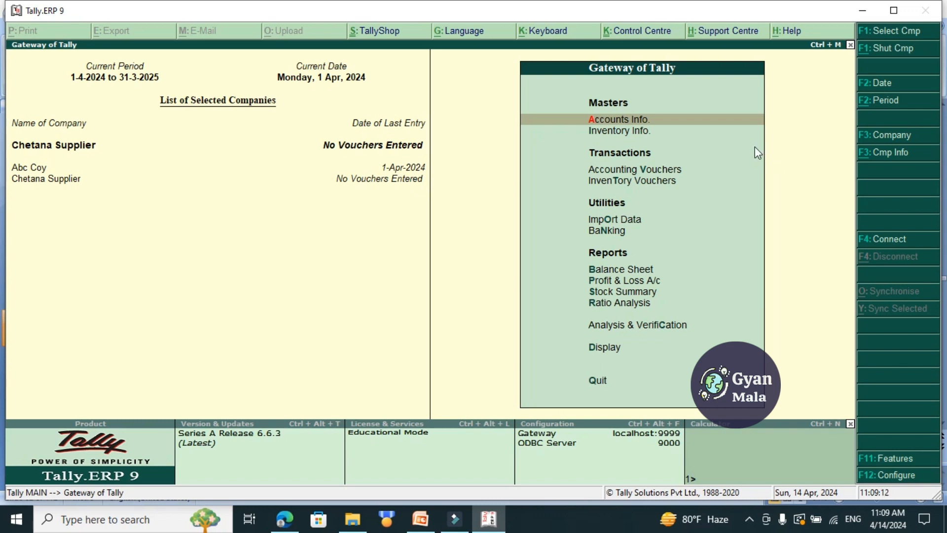
key("Down")
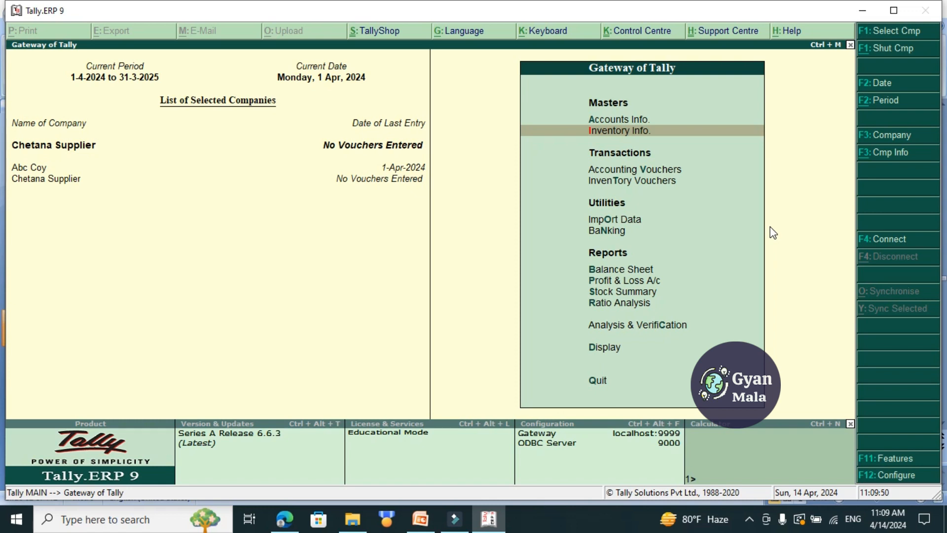
key("Return")
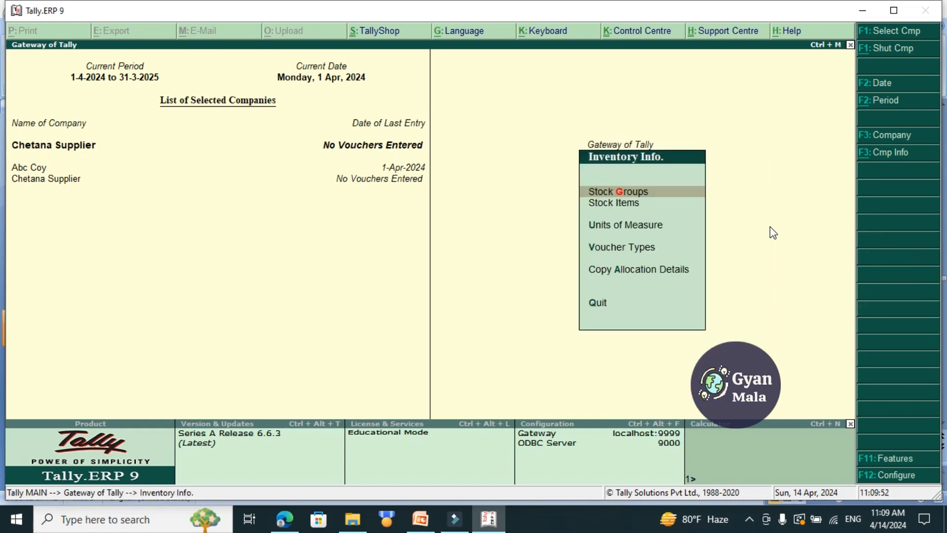
key("Down")
key("Down")
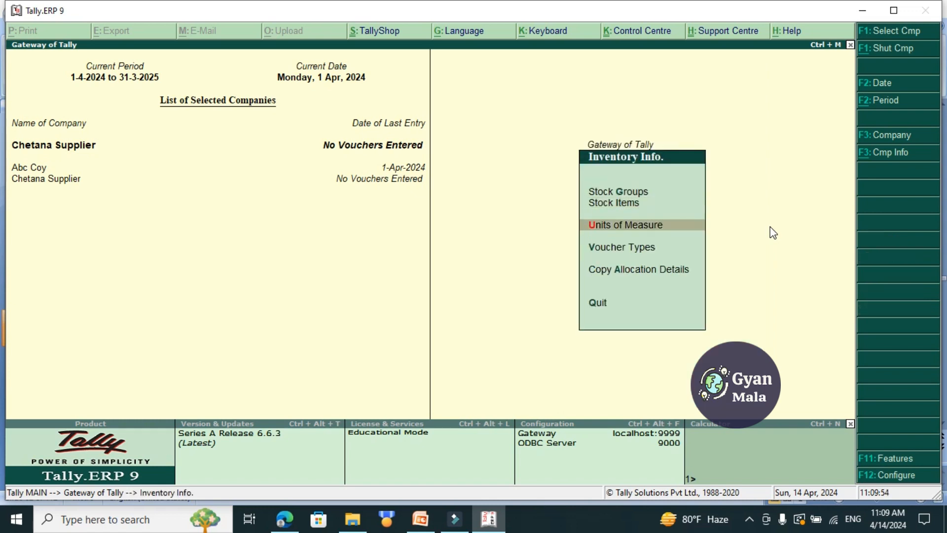
key("Return")
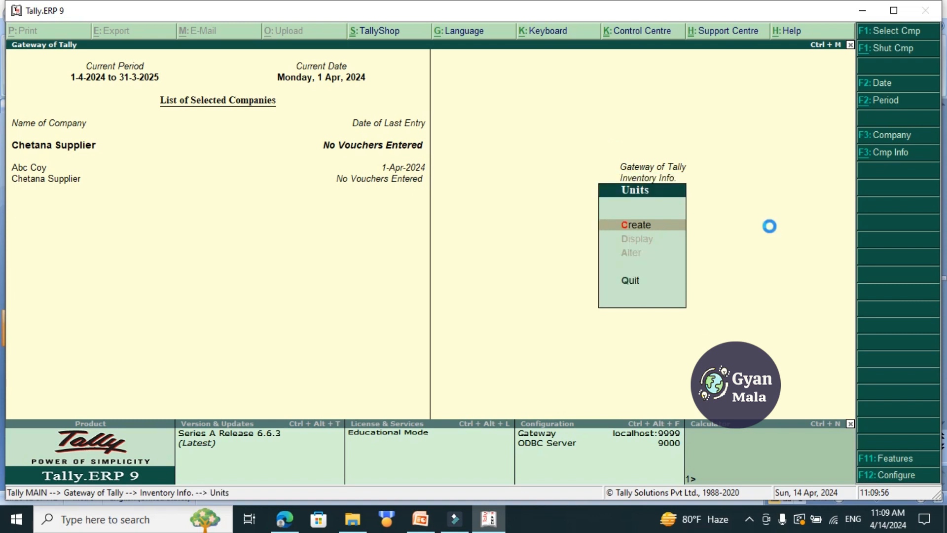
key("Return")
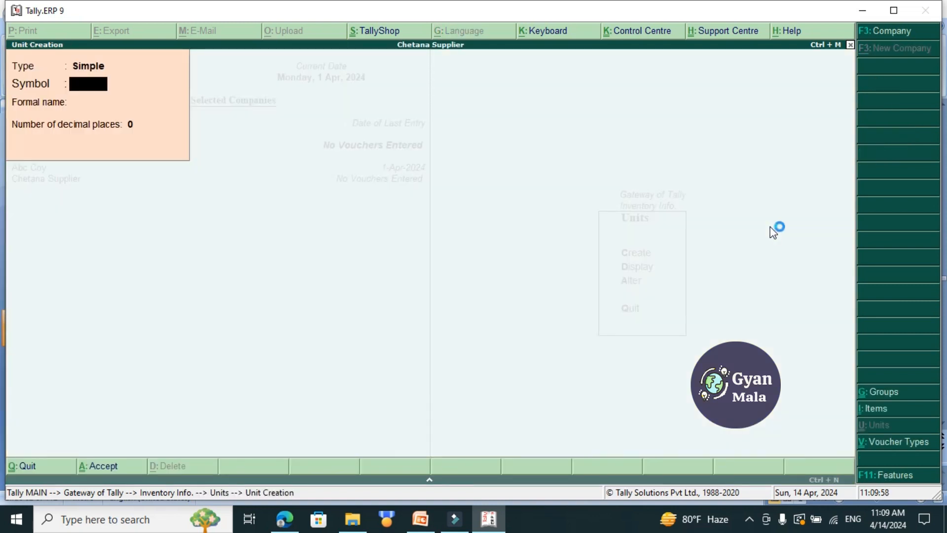
type("pcs")
key("Return")
key("Return")
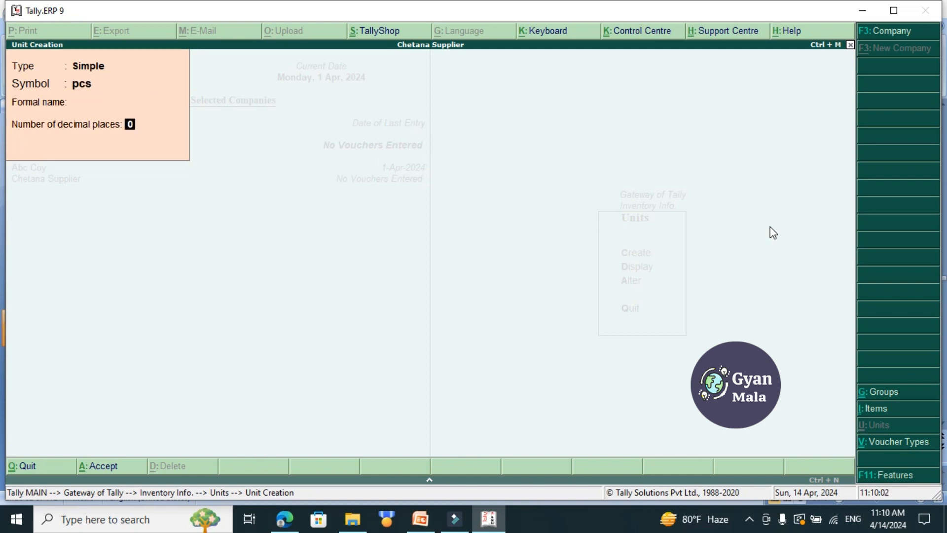
key("Return")
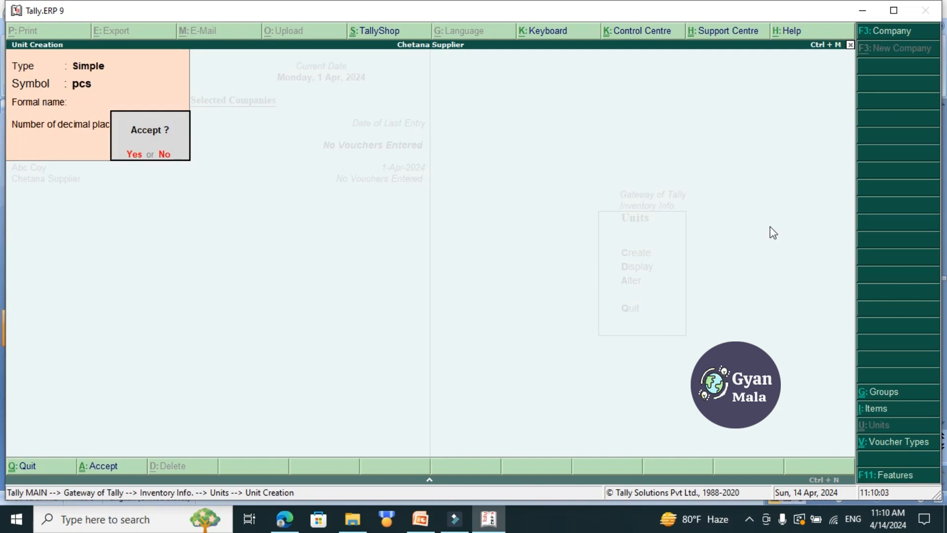
key("Return")
Create a second simple unit with the symbol "set" and 0 decimal places, and leave unit creation.
type("set")
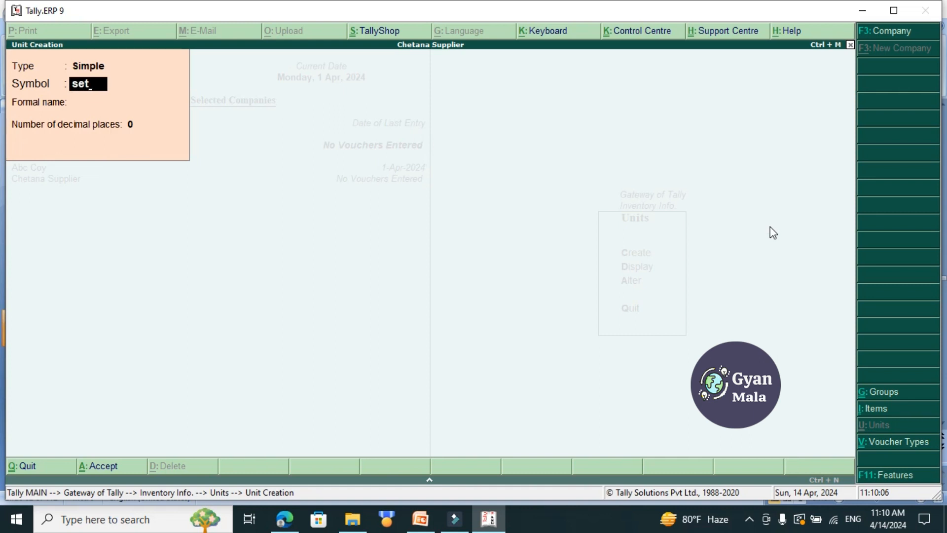
key("Return")
key("Return")
key("Return")
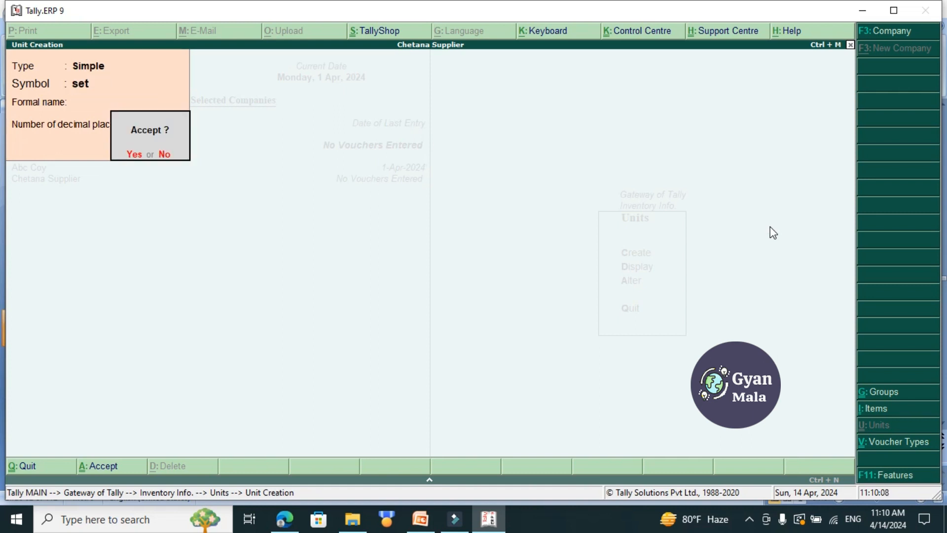
key("Return")
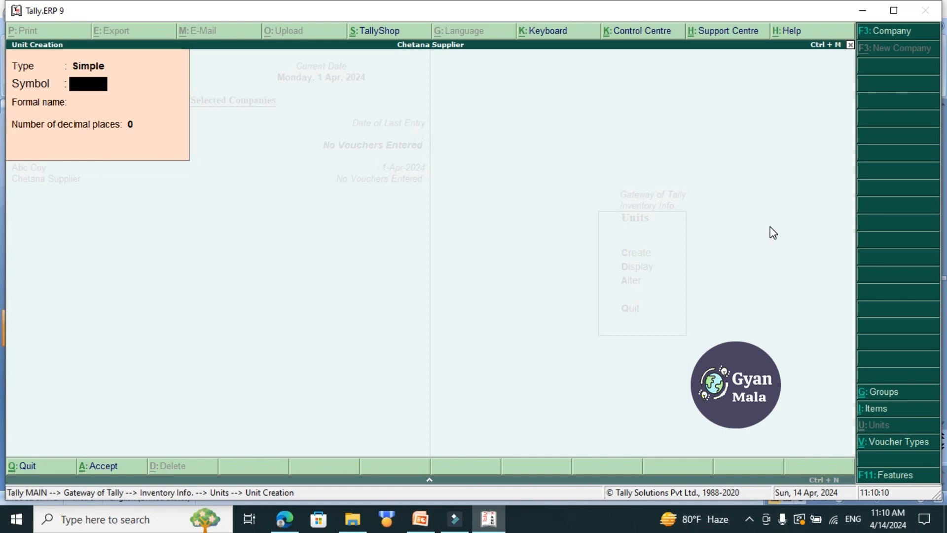
key("Escape")
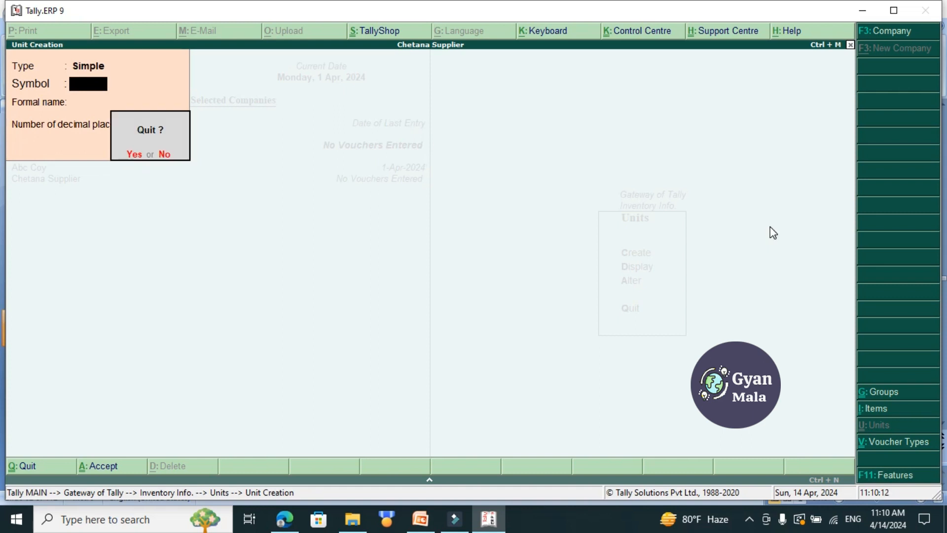
key("Return")
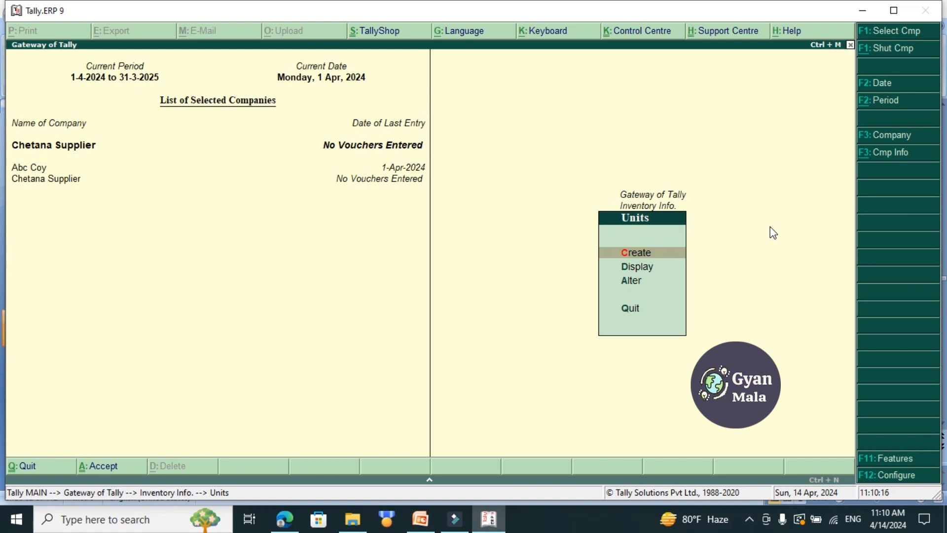
Display the list of units, and review the Case 7 transactions in PowerPoint before returning to Tally.ERP 9.
key("Down")
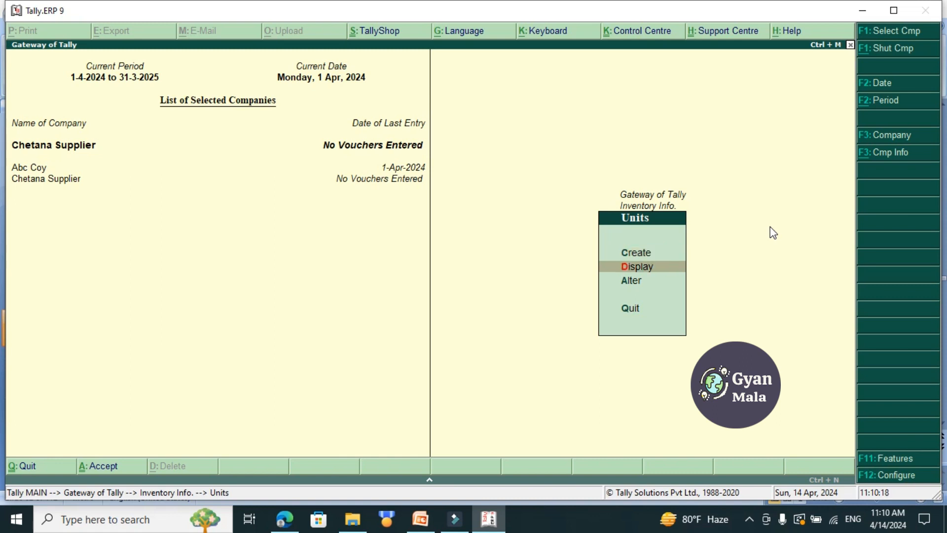
key("Return")
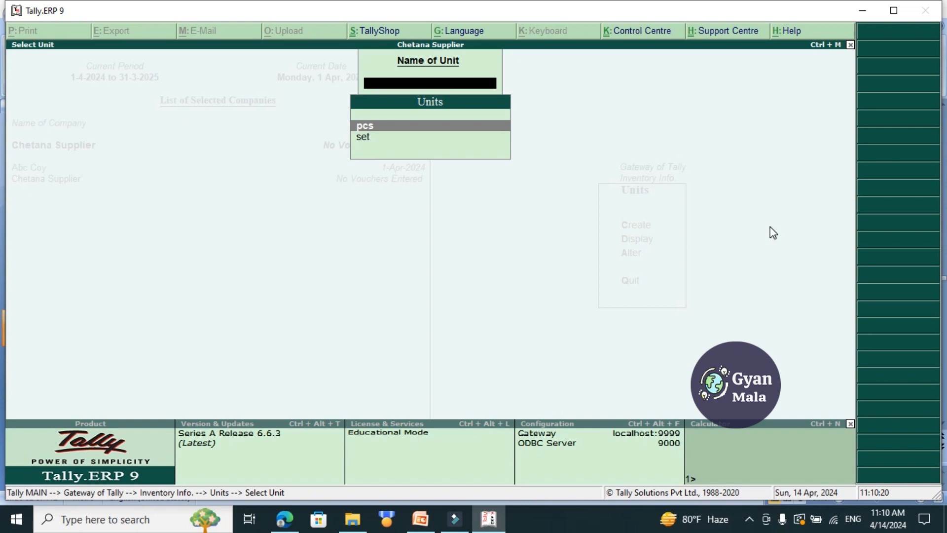
key("Escape")
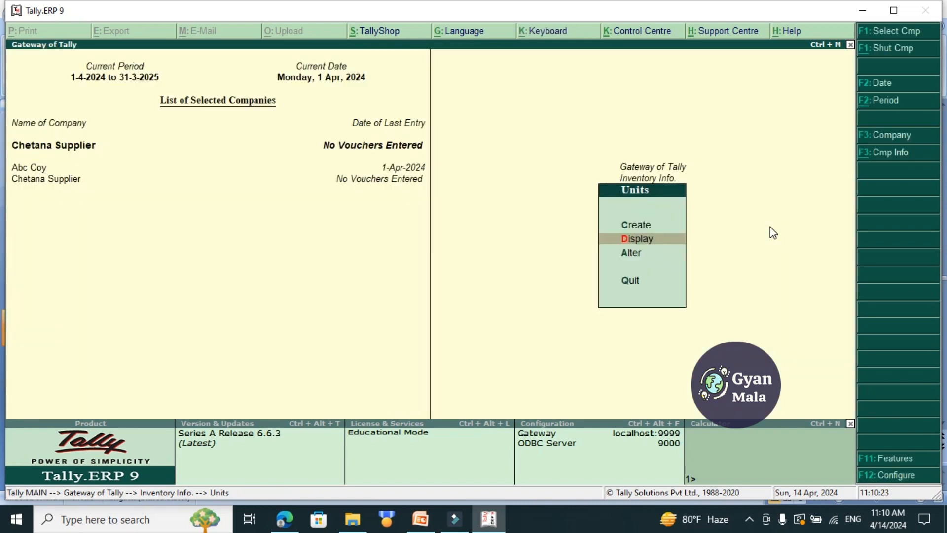
key("Escape")
key("alt+Tab")
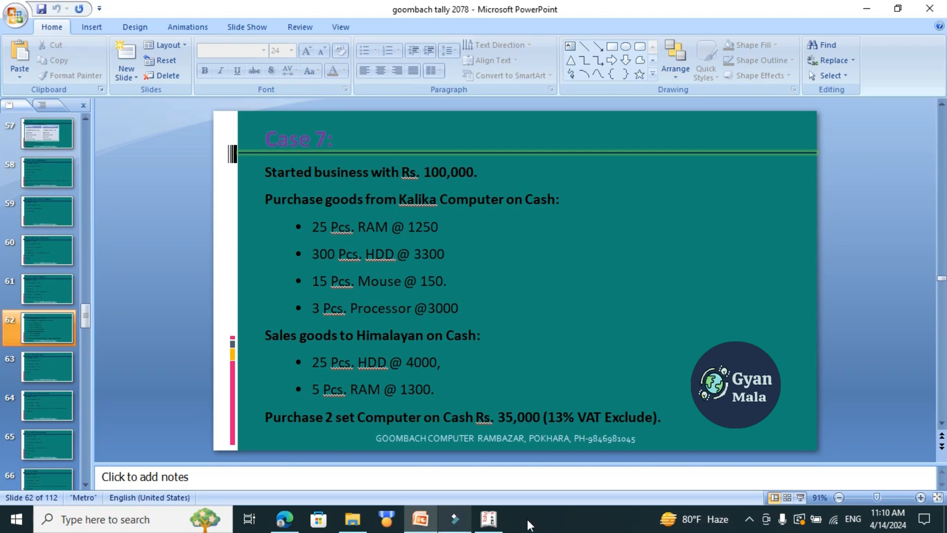
mouse_move(435, 527)
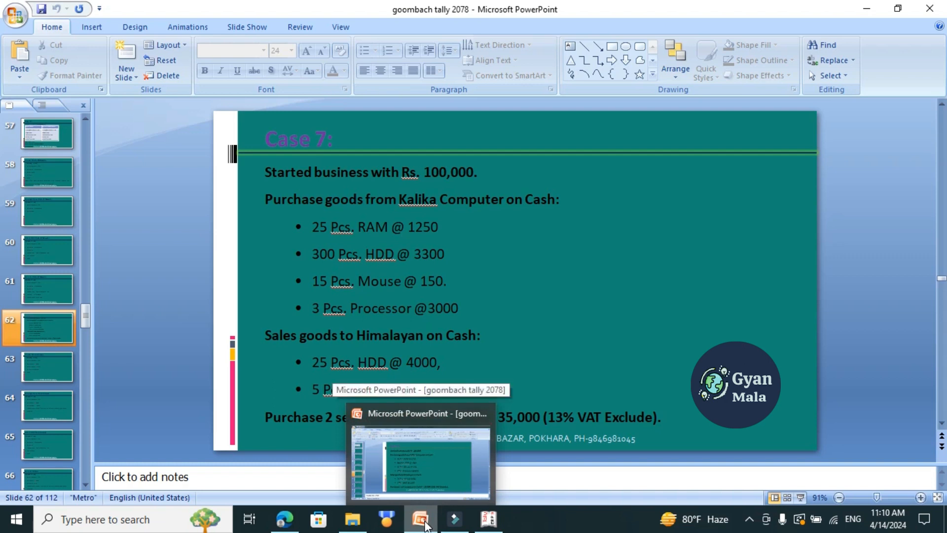
left_click(425, 526)
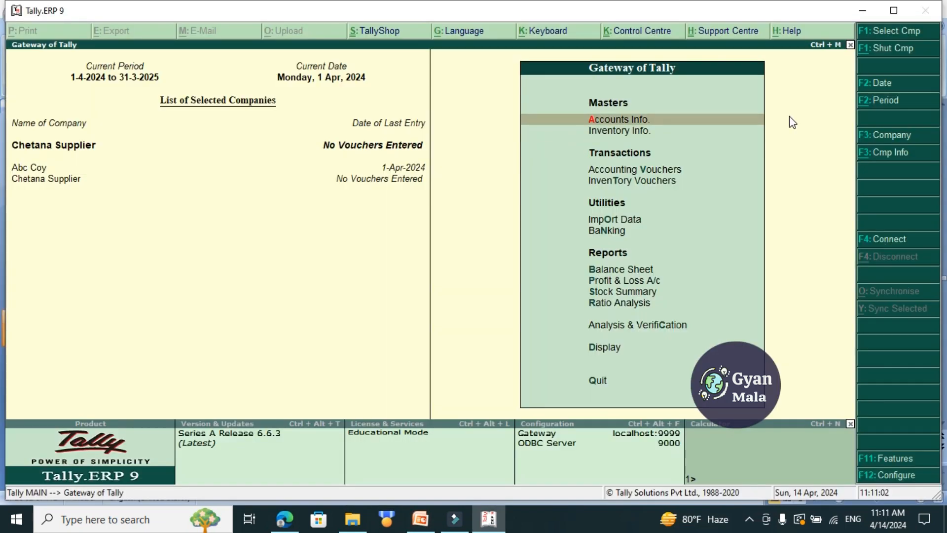
Start creating a single ledger named "Capital A/c" with no alias.
key("Return")
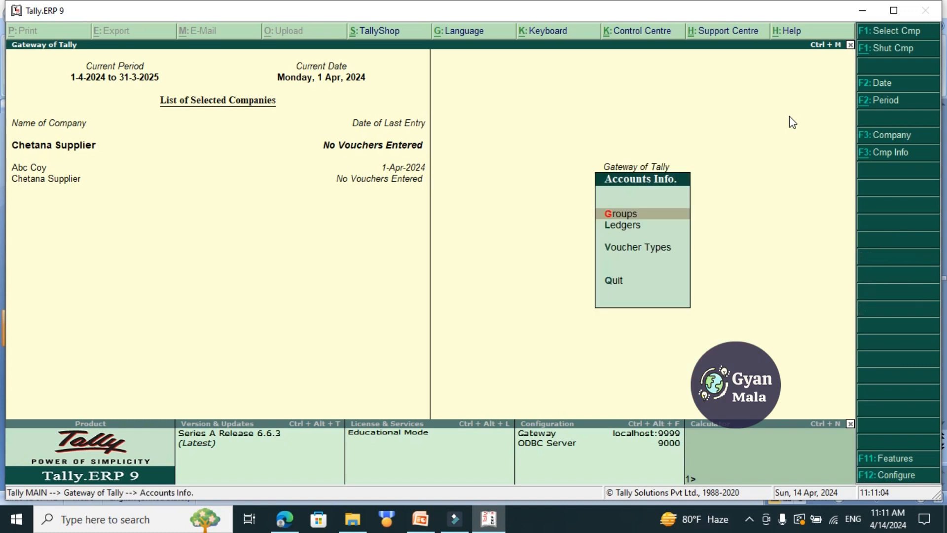
key("Down")
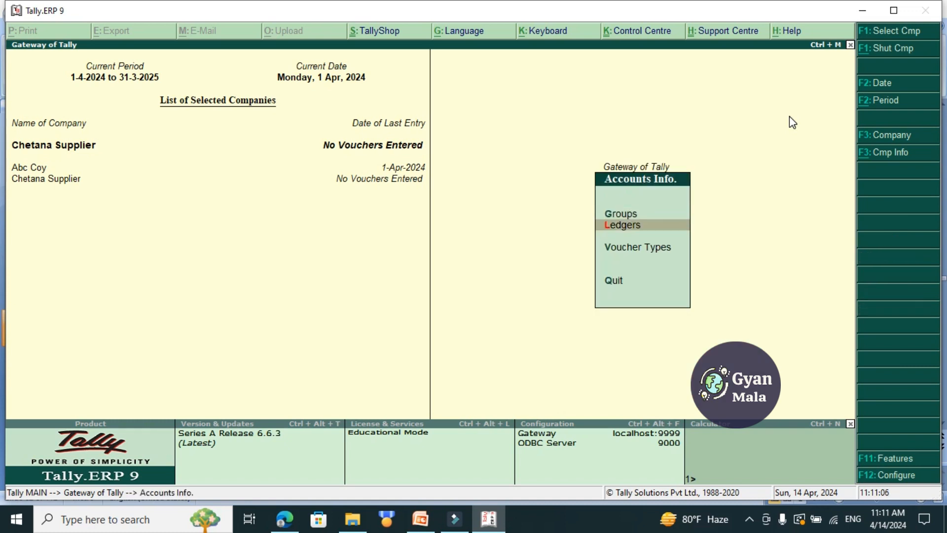
key("Return")
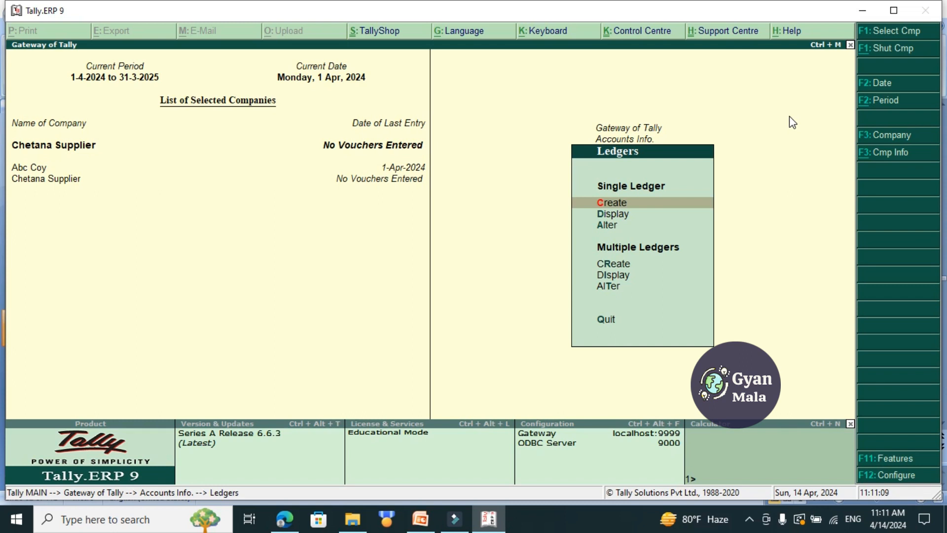
key("Return")
type("Capital A/c")
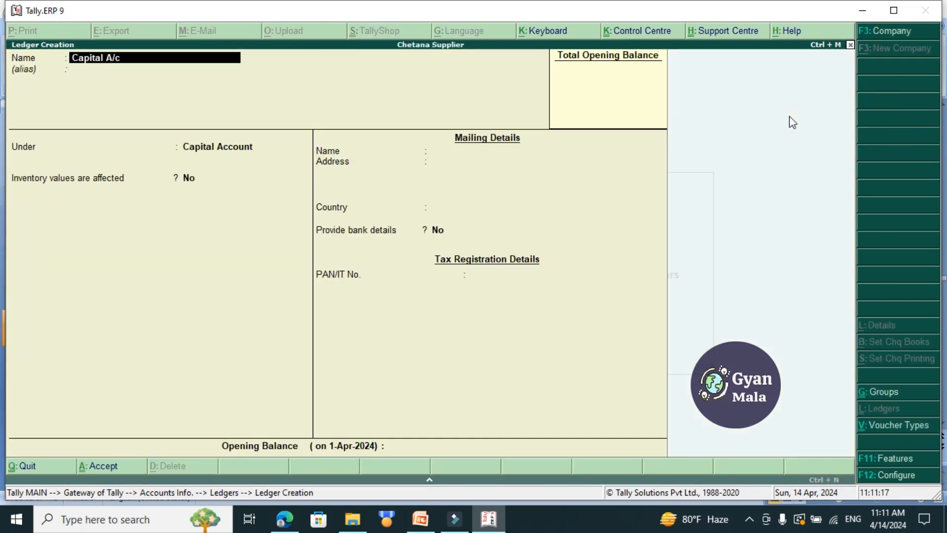
key("Return")
Place the ledger under Capital Account, save it with the remaining default details, and return to the Gateway of Tally.
key("Return")
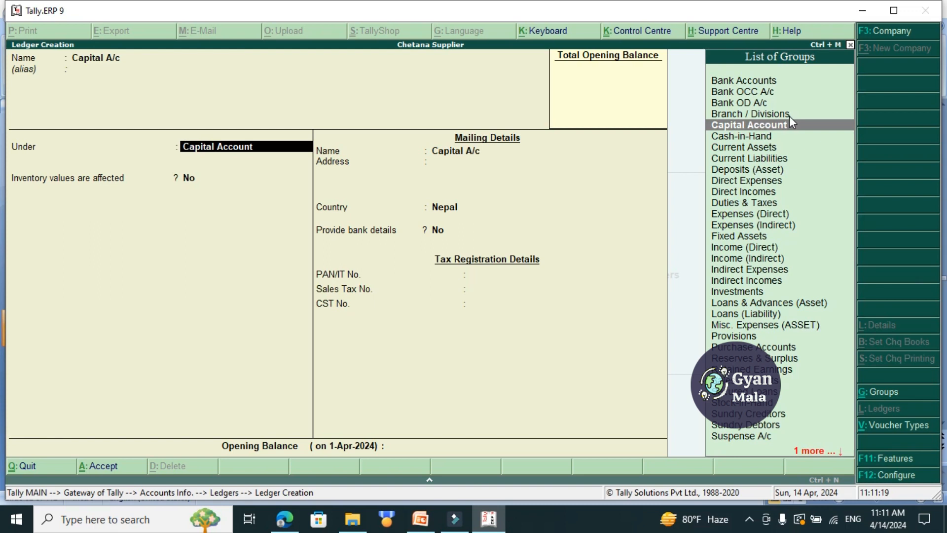
key("Return")
key("Return")
key("Return")
key("Return")
key("Return")
key("Return")
key("Return")
key("Return")
key("Return")
key("Return")
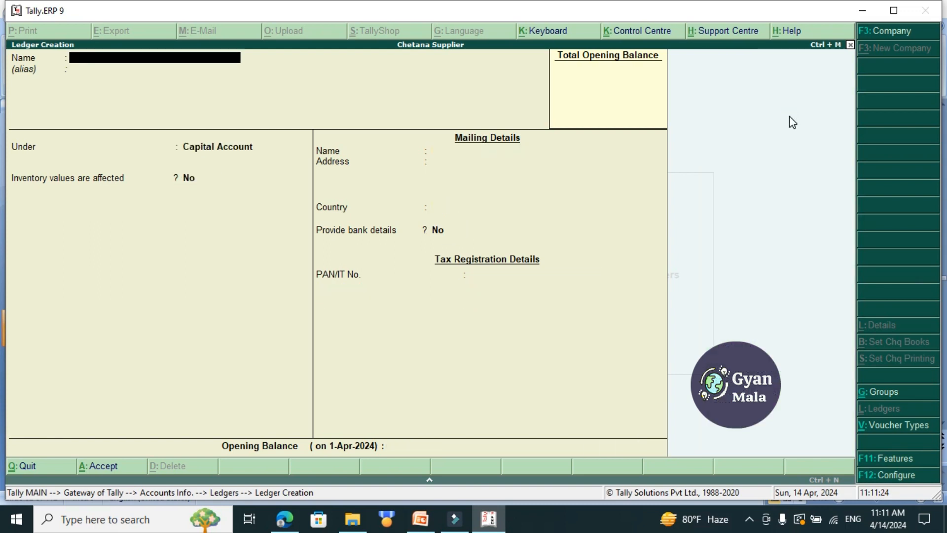
key("Escape")
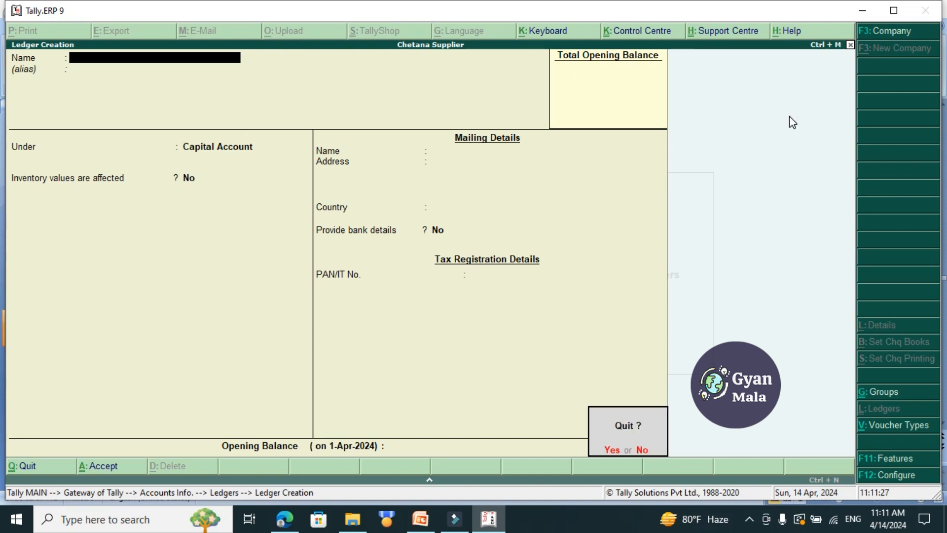
key("y")
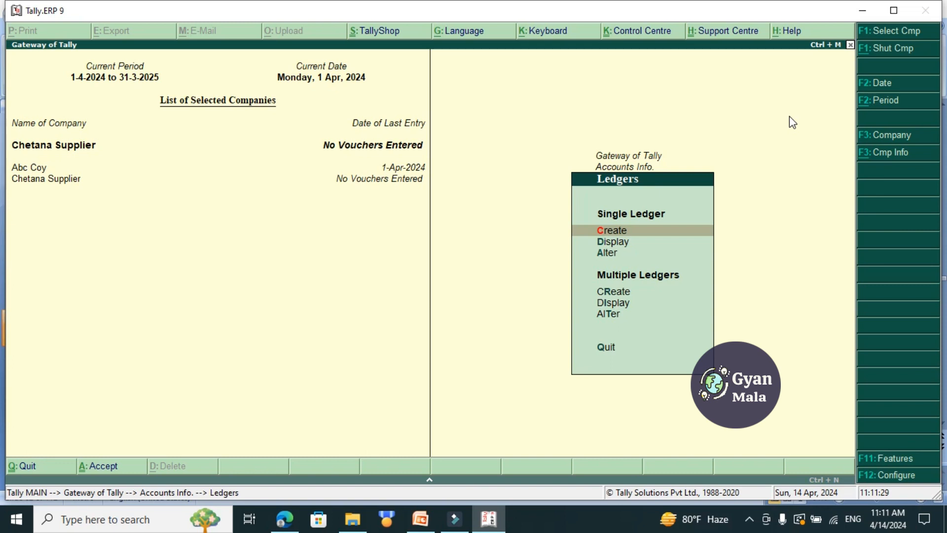
key("Escape")
key("Escape")
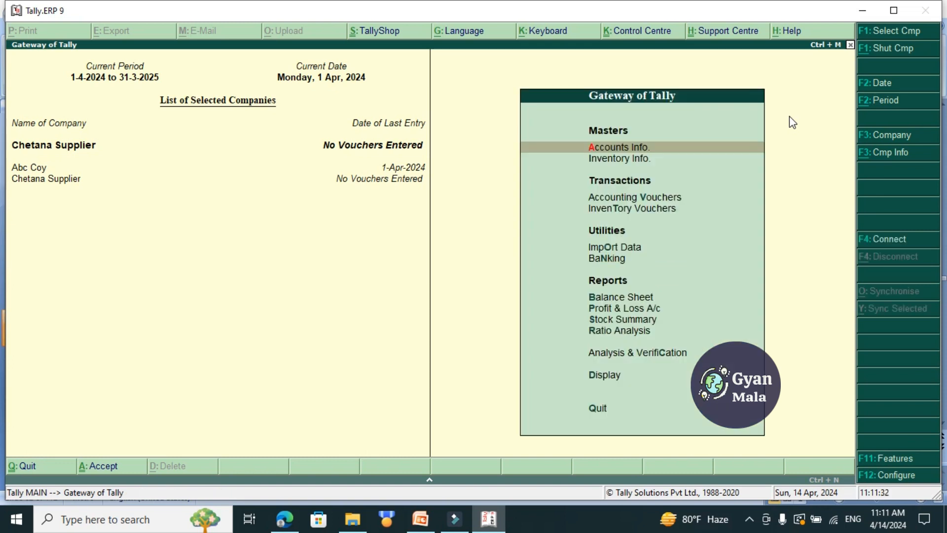
Start a Receipt accounting voucher and credit Capital A/c with 100000.
key("Down")
key("Down")
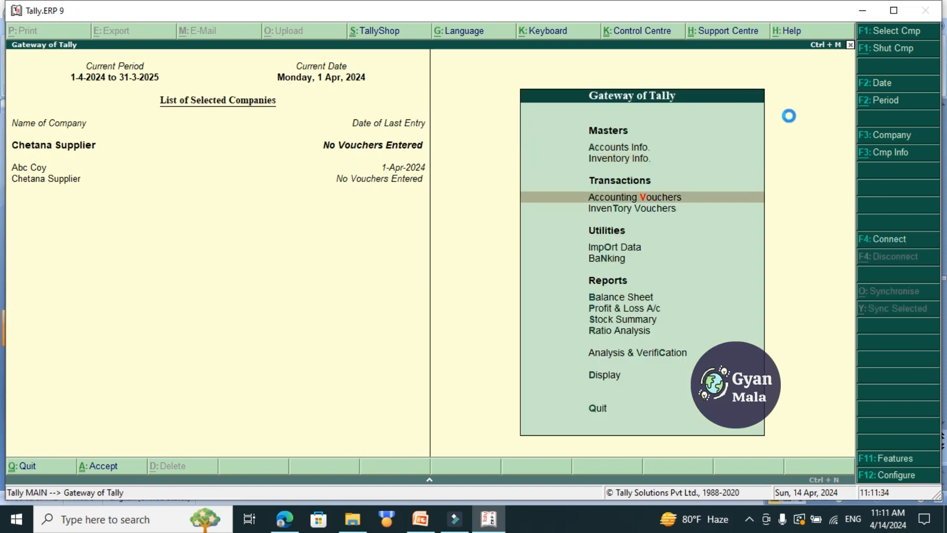
key("Return")
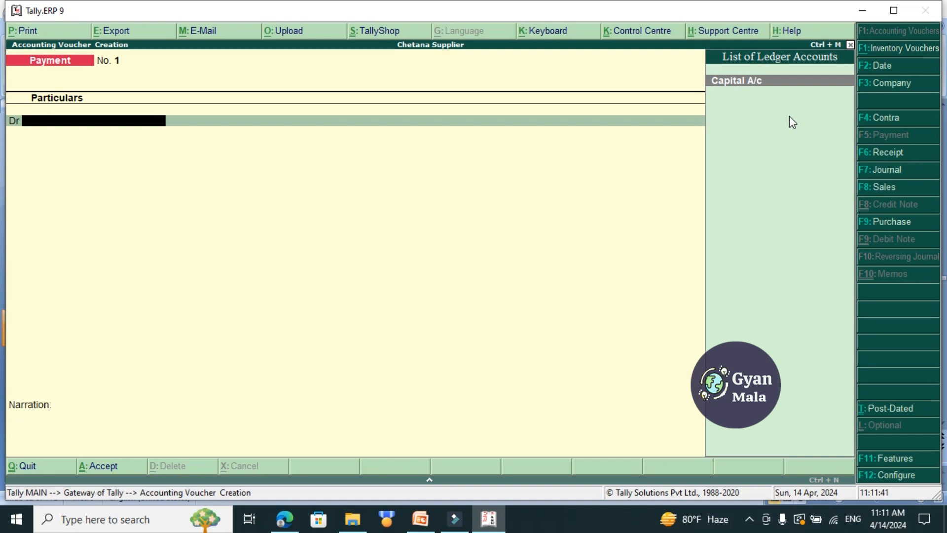
key("F6")
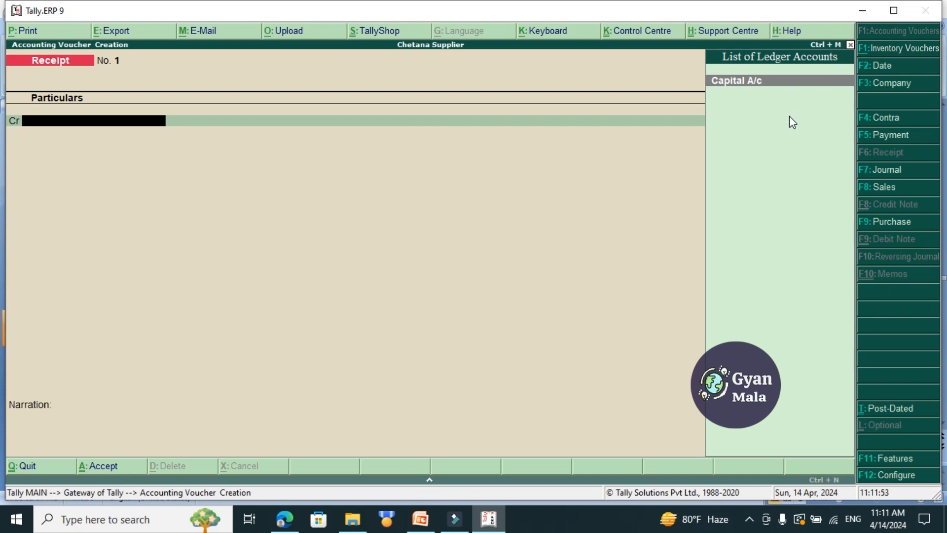
key("Return")
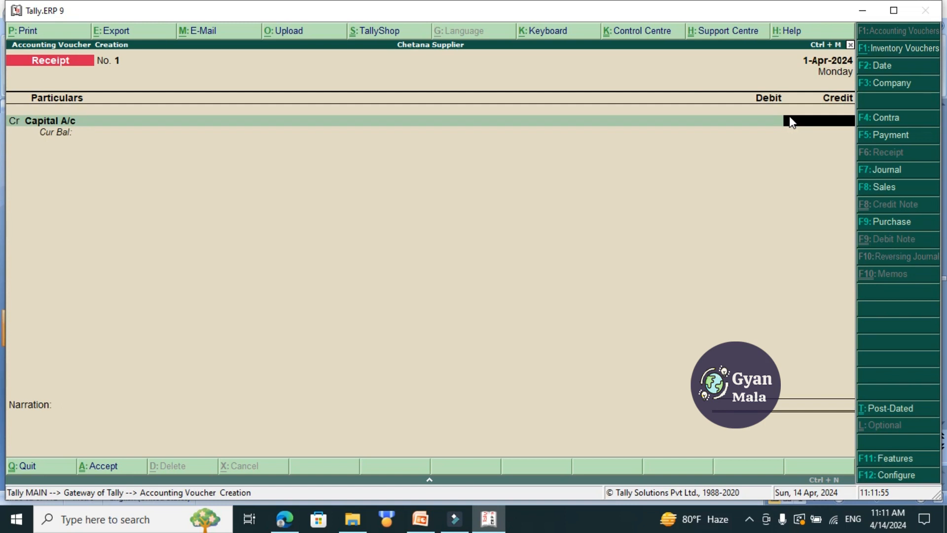
type("100000")
key("Return")
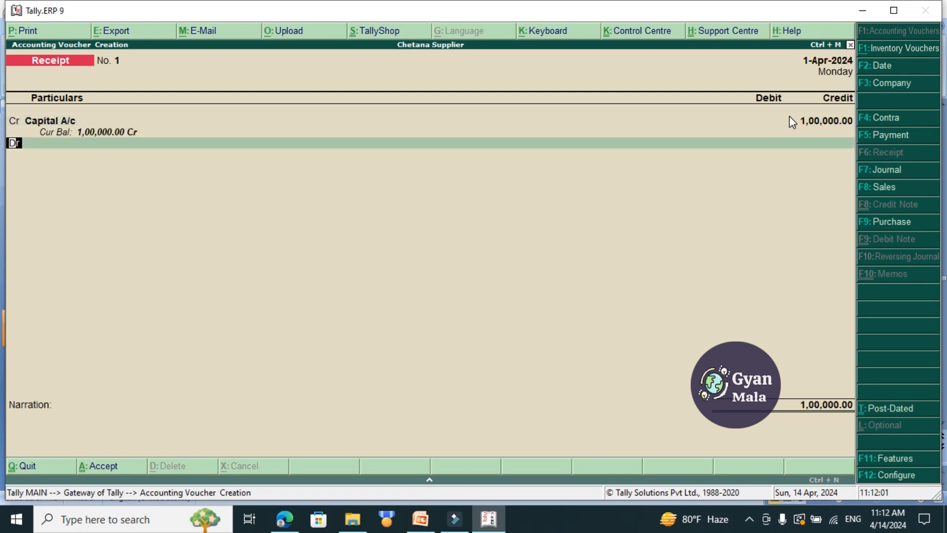
Debit Cash with the full 1,00,000.00, enter the narration "being started business", save the receipt, and leave voucher entry.
key("Return")
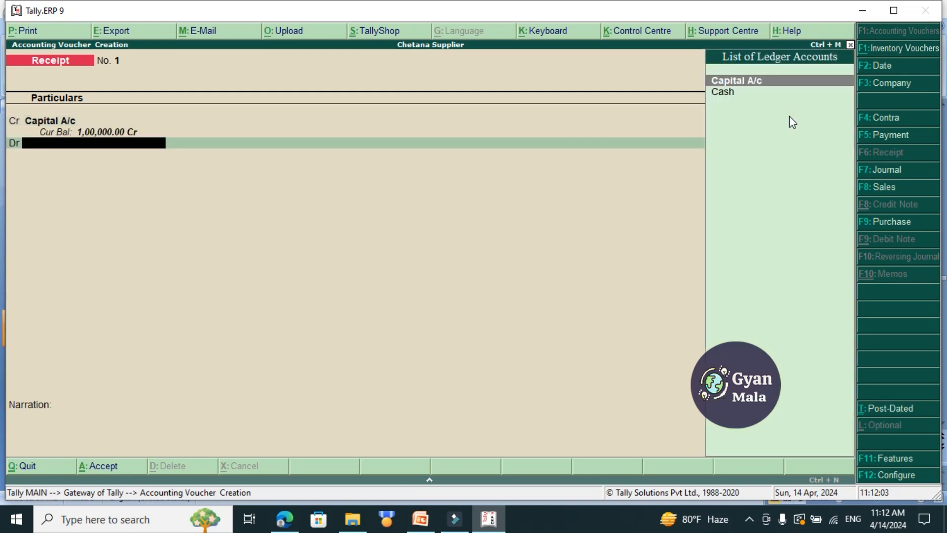
key("Down")
key("Return")
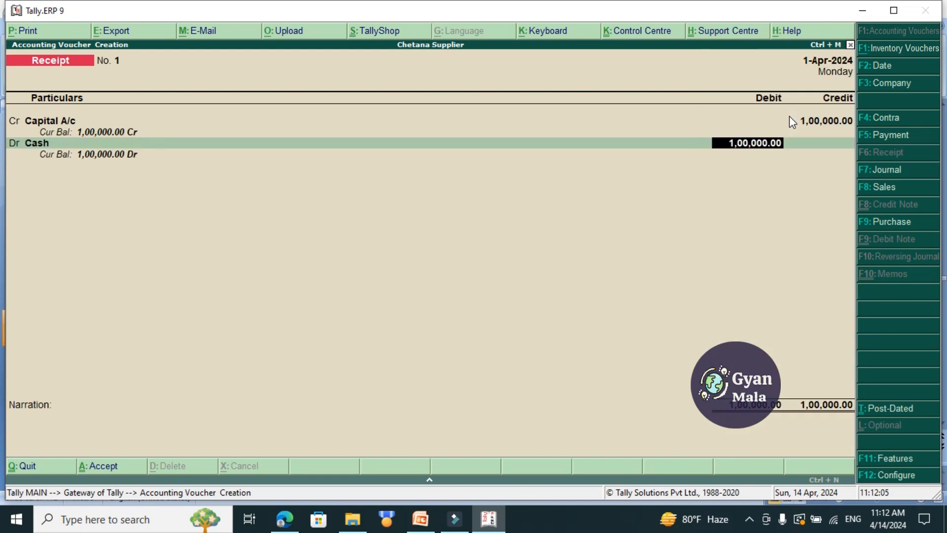
key("Return")
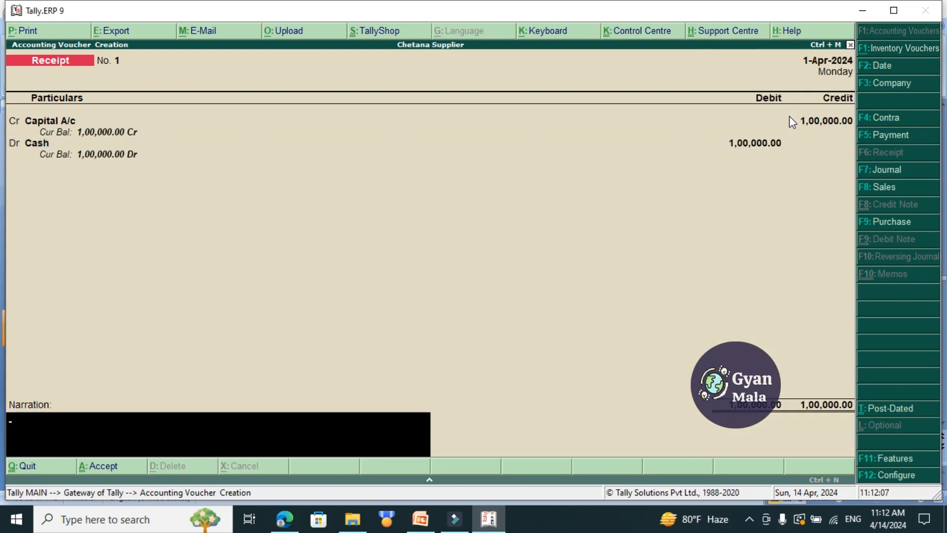
type("being started business")
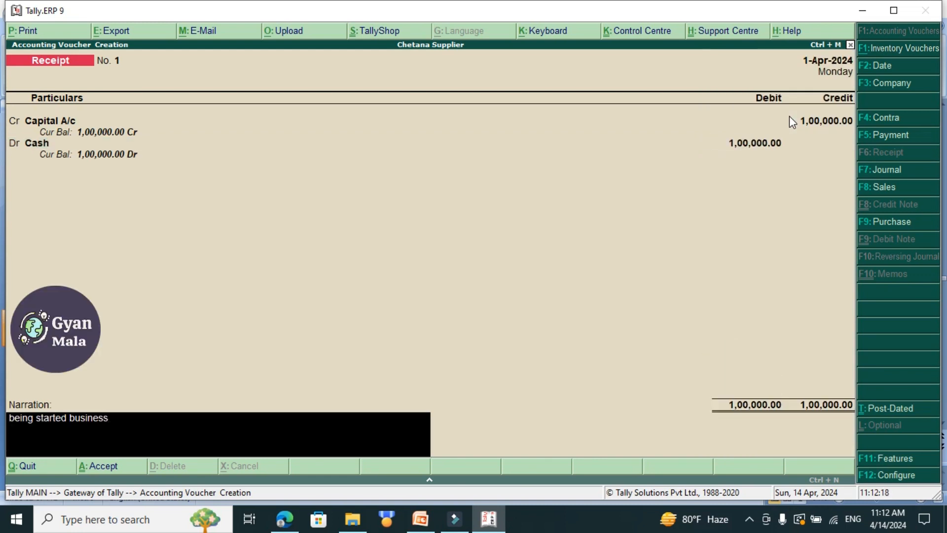
key("Return")
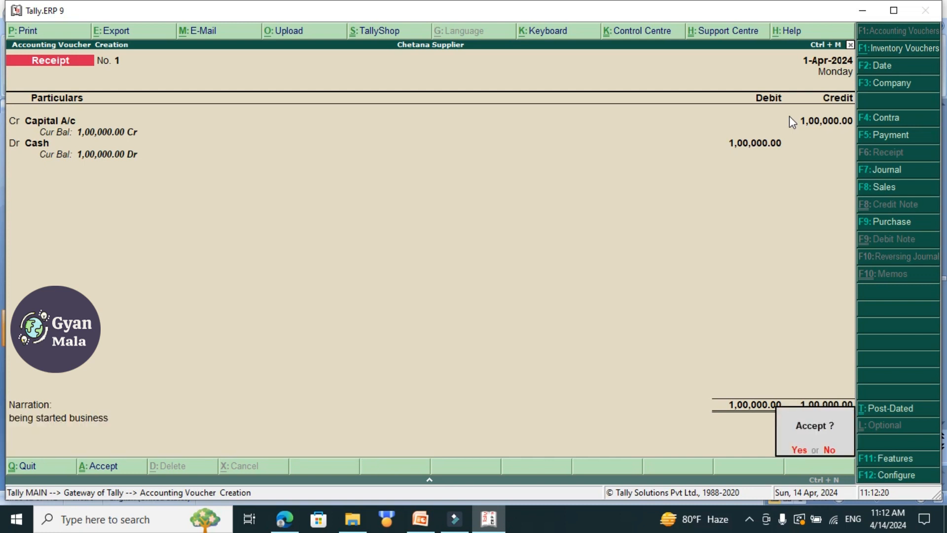
key("Return")
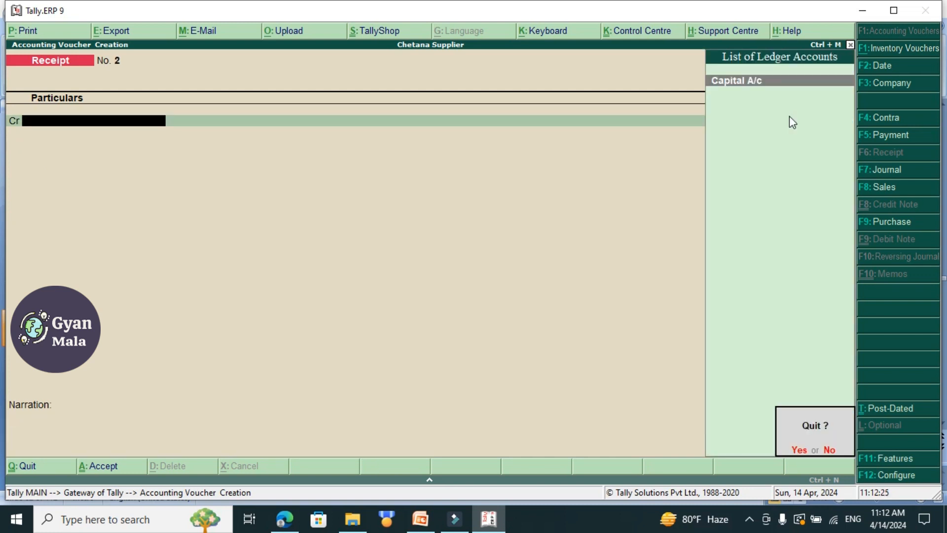
key("Return")
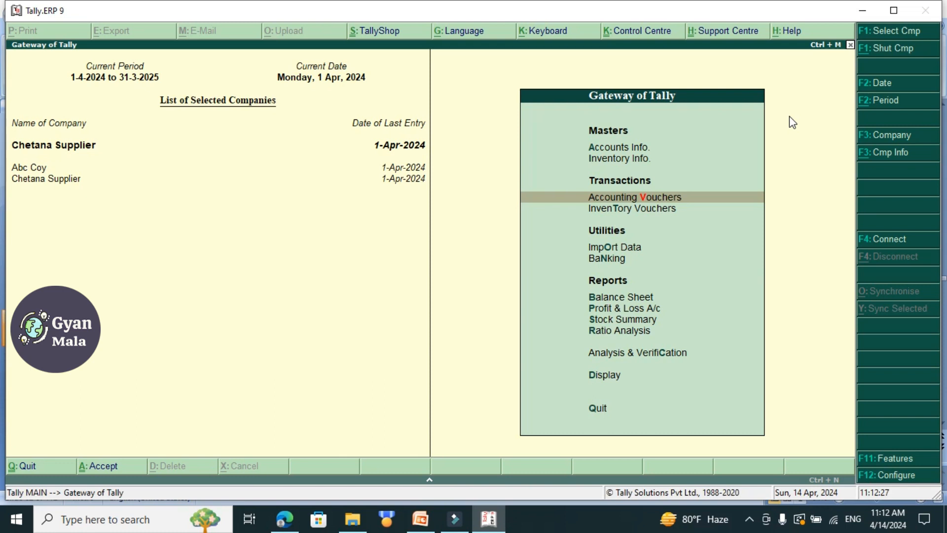
Check the Case 7 slide in PowerPoint, and start a single ledger named "Purchase A/c" with no alias in Tally.ERP 9.
left_click(420, 519)
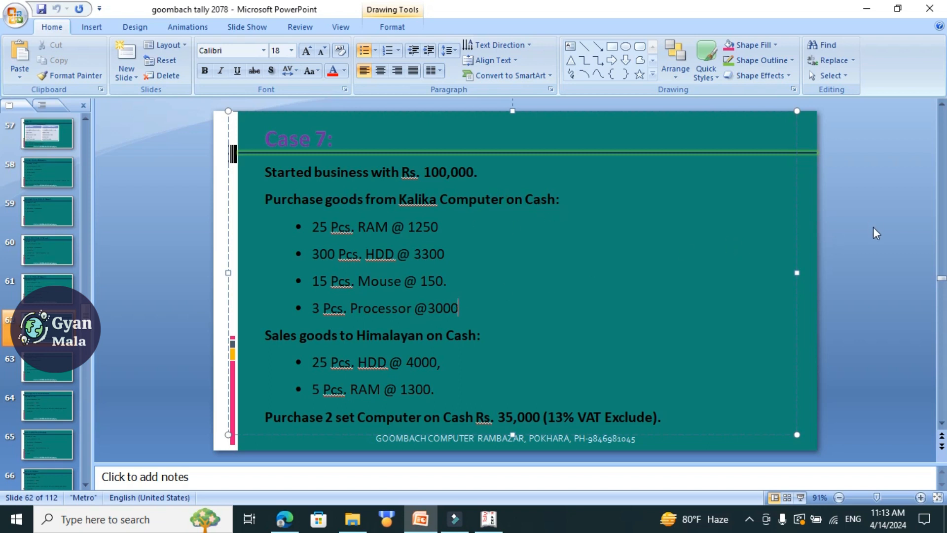
key("alt+Tab")
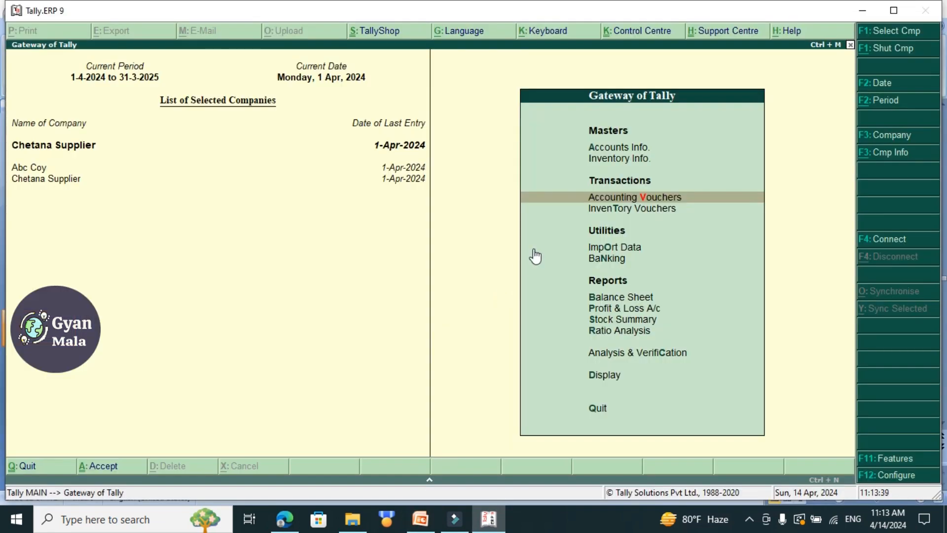
key("Up")
key("Up")
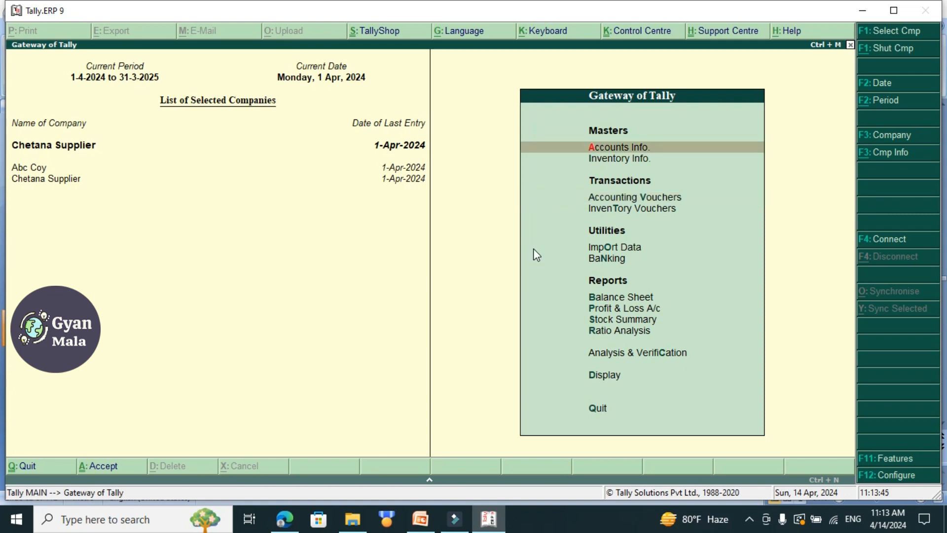
key("Return")
key("Down")
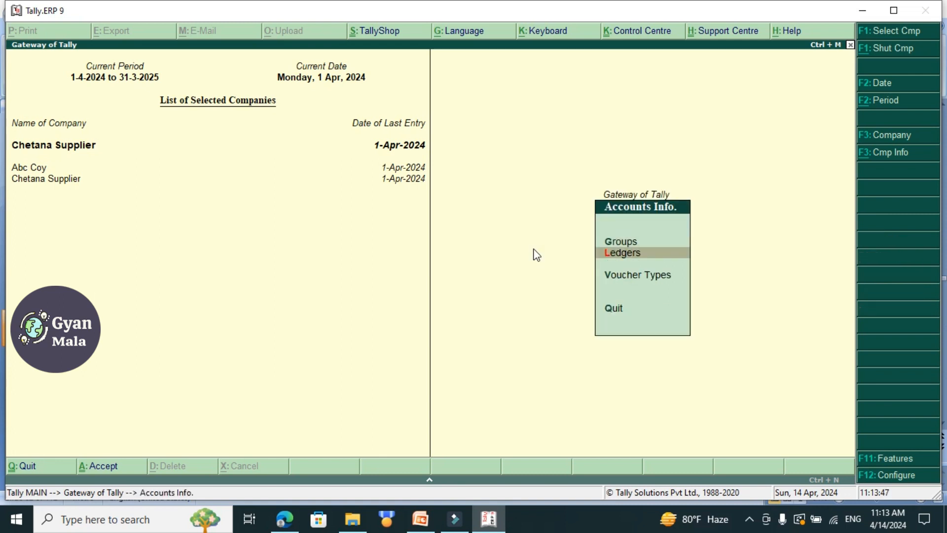
key("Return")
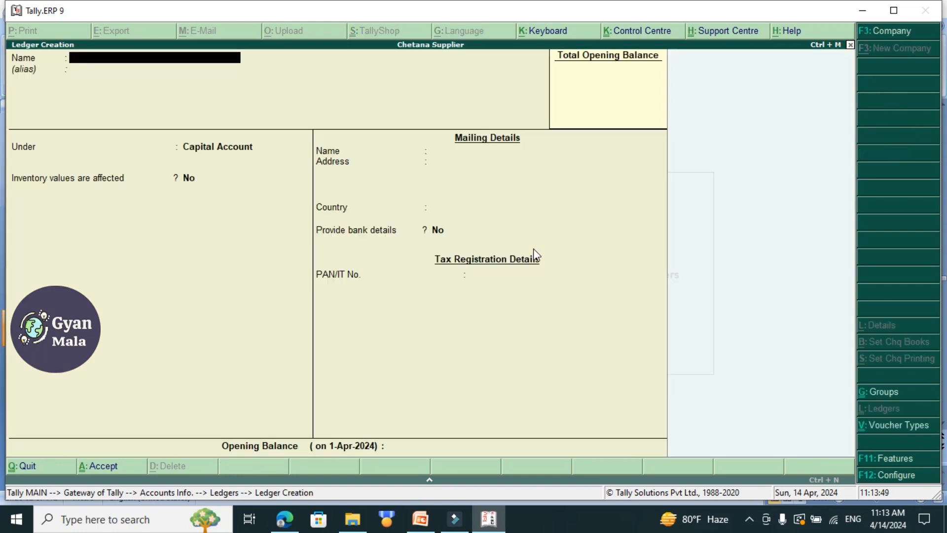
type("Purchase A/c")
key("Return")
key("Return")
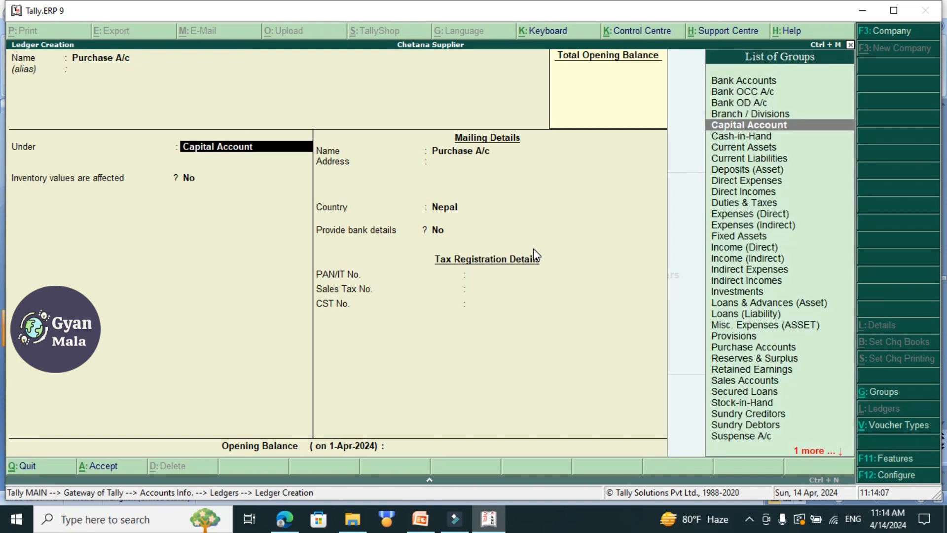
Place the ledger under Purchase Accounts with inventory values affected set to Yes, save it, and return to the Gateway of Tally.
type("Pur")
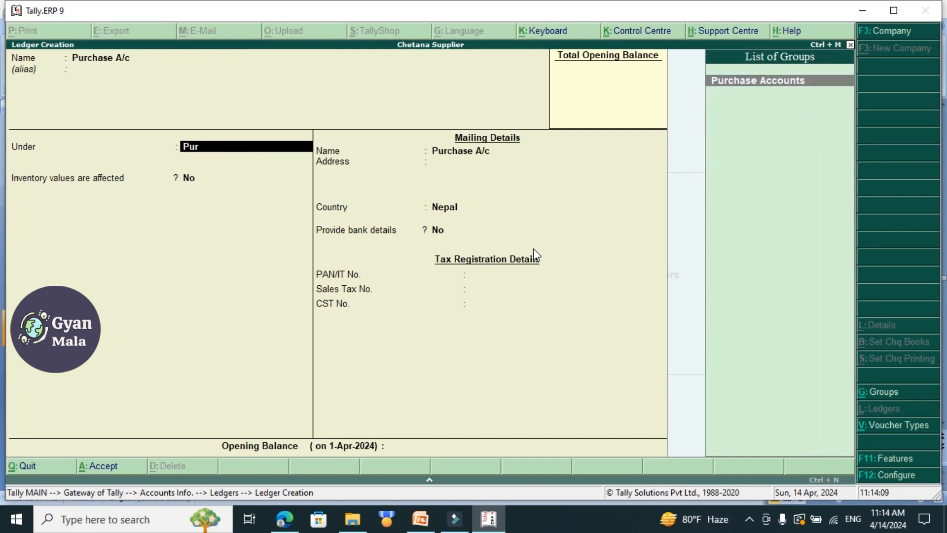
key("Return")
key("Return")
key("Return")
key("Return")
key("Return")
key("Return")
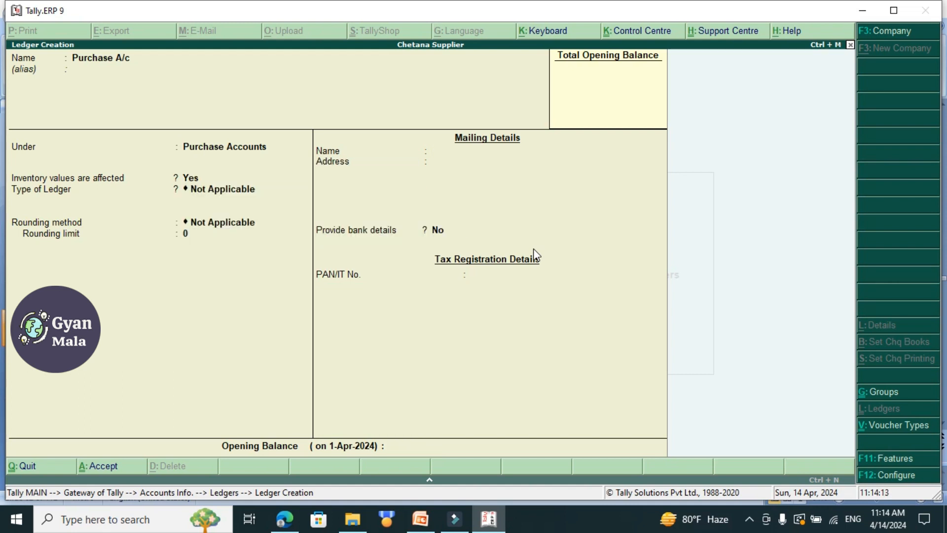
key("Return")
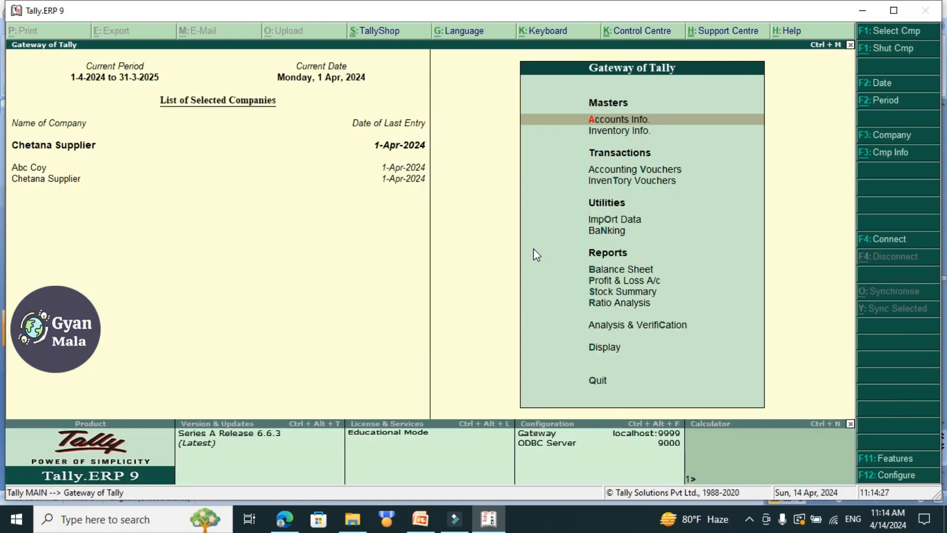
key("Down")
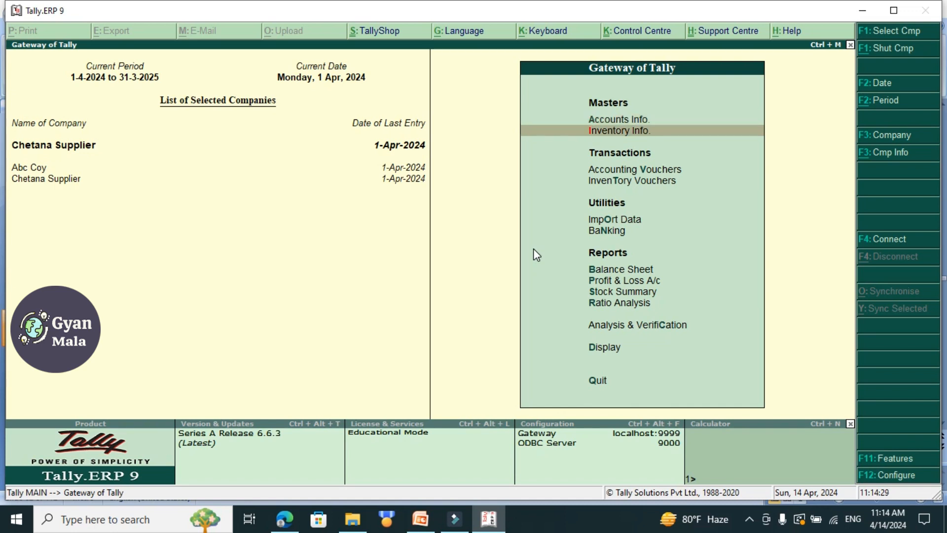
key("Return")
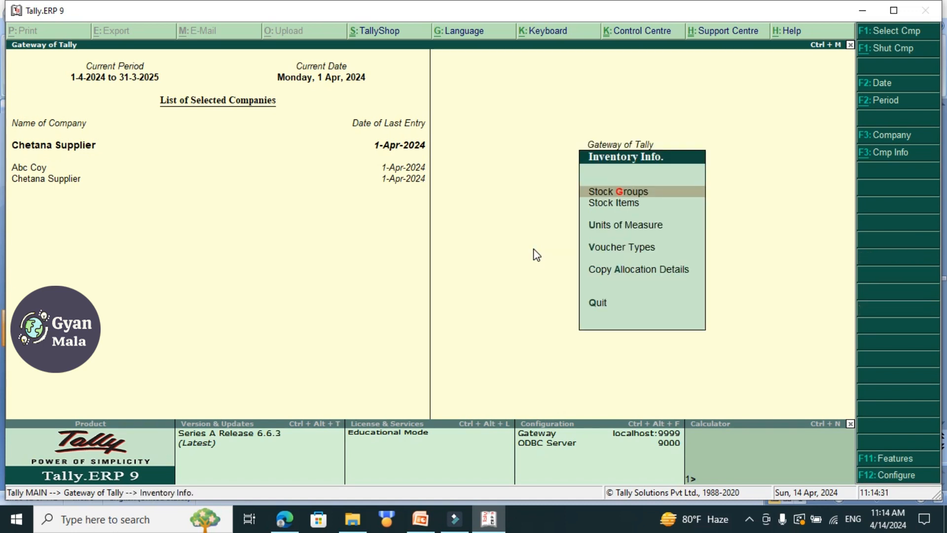
key("Down")
key("Down")
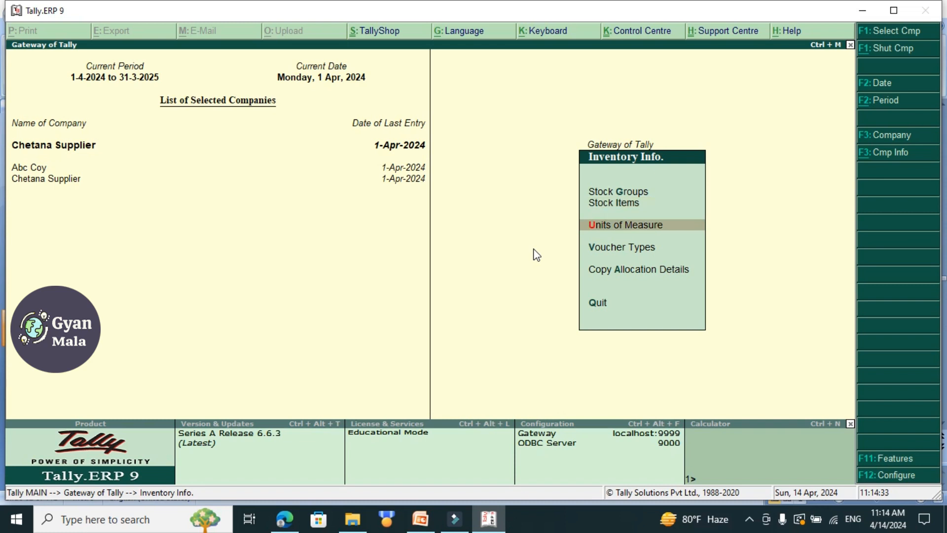
key("Return")
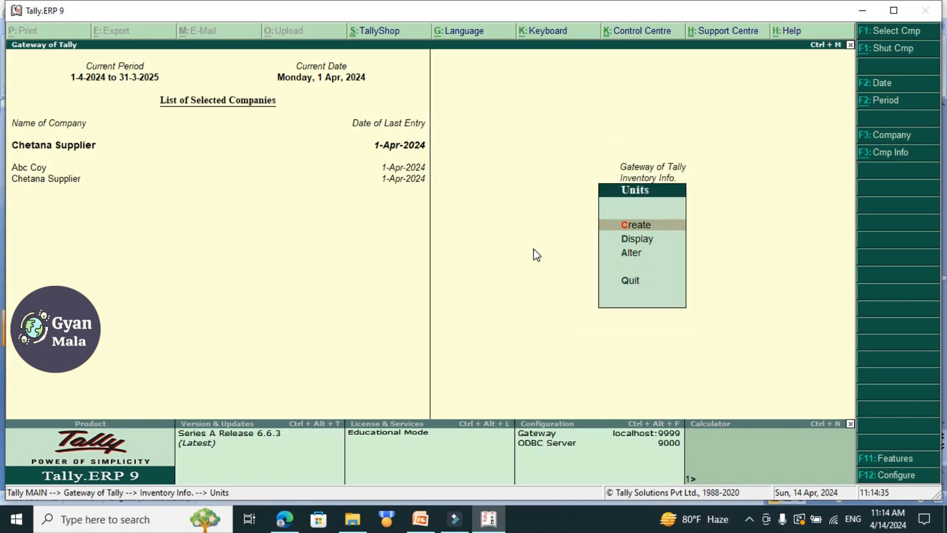
key("Escape")
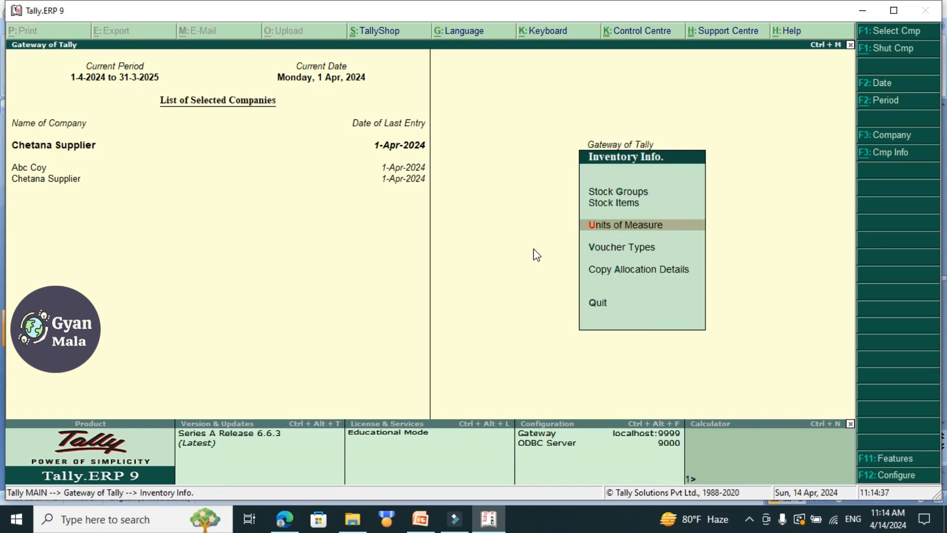
key("Escape")
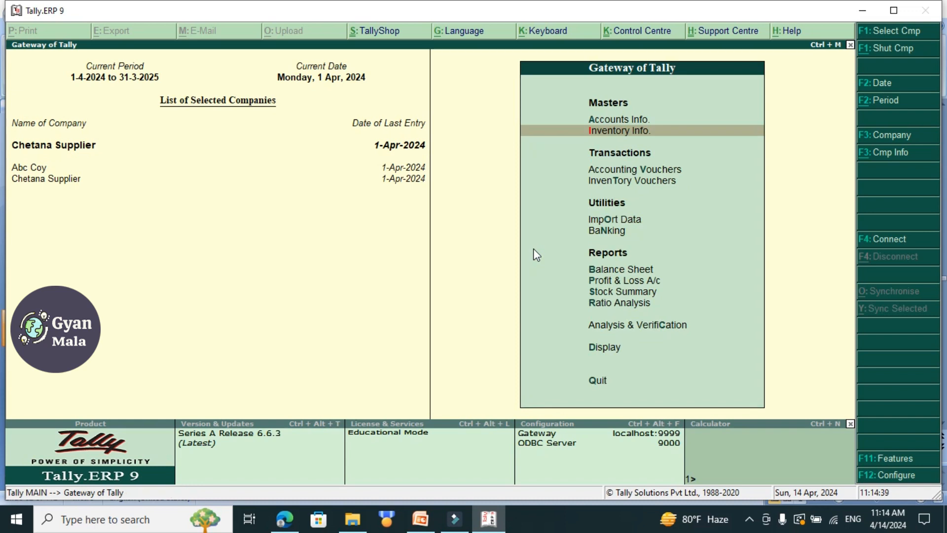
Start creating multiple stock items in the inventory masters, with All Items as the group.
key("Return")
key("Down")
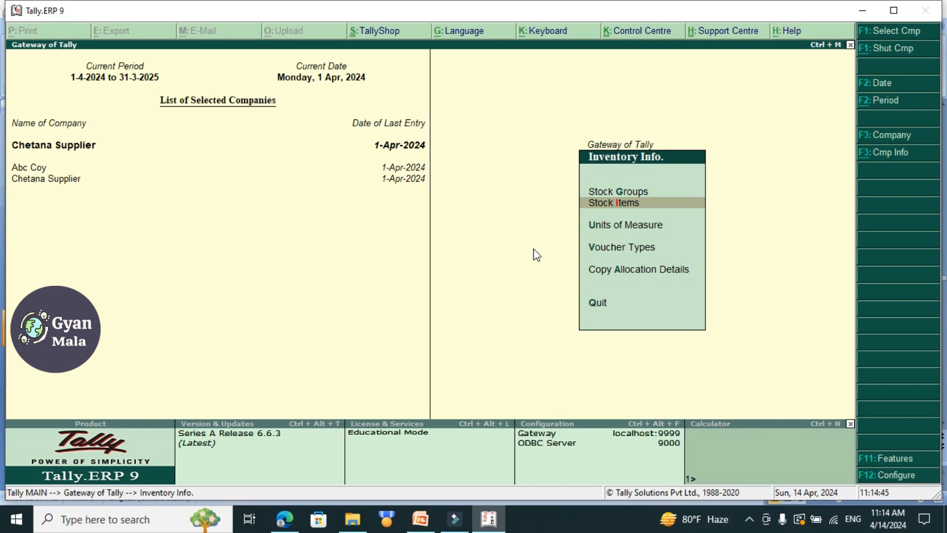
key("Return")
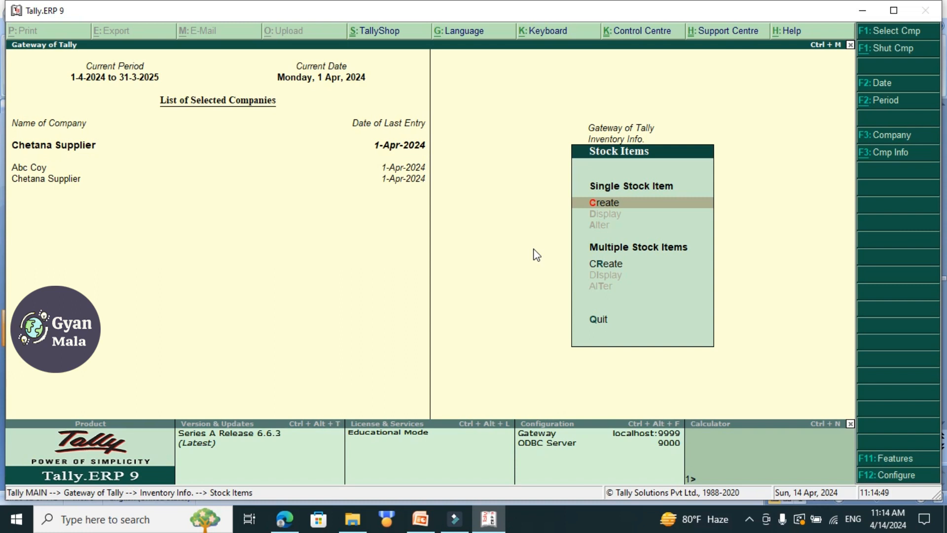
key("Down")
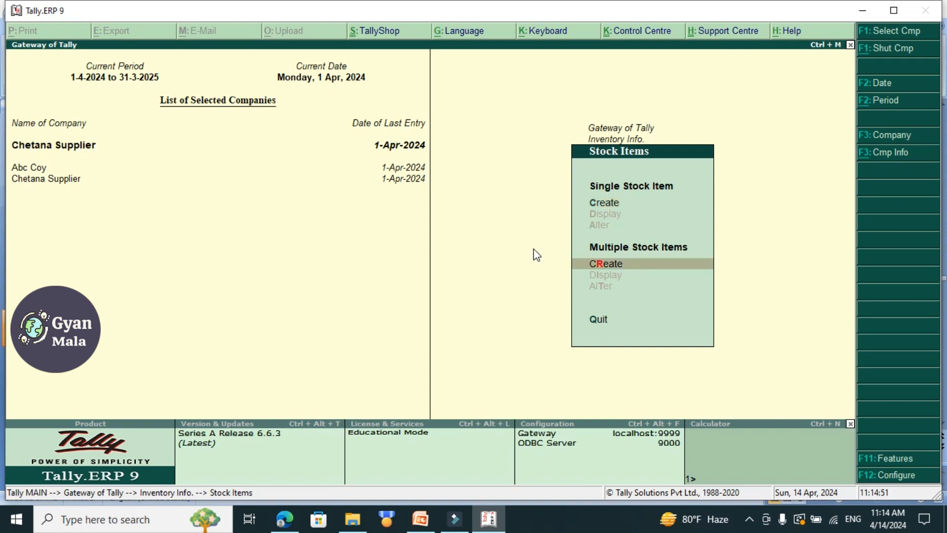
key("Return")
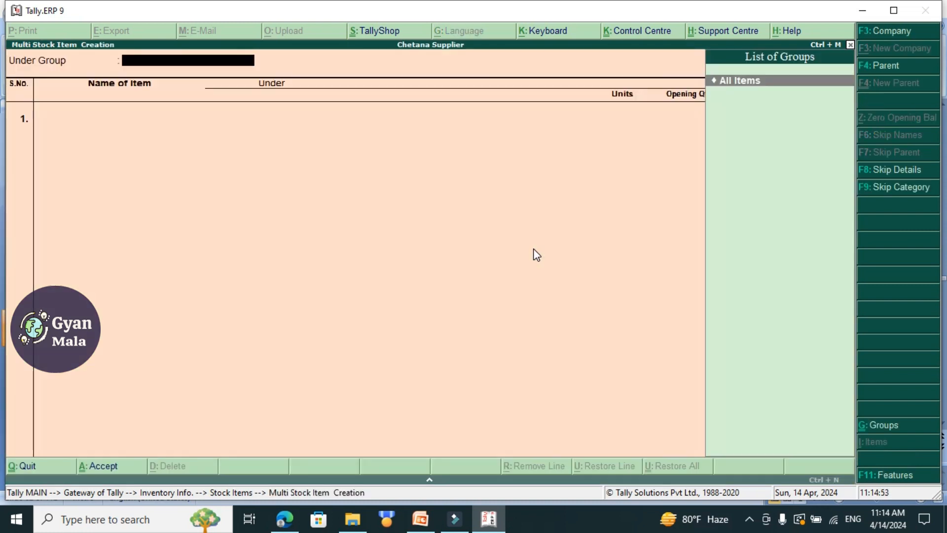
key("Return")
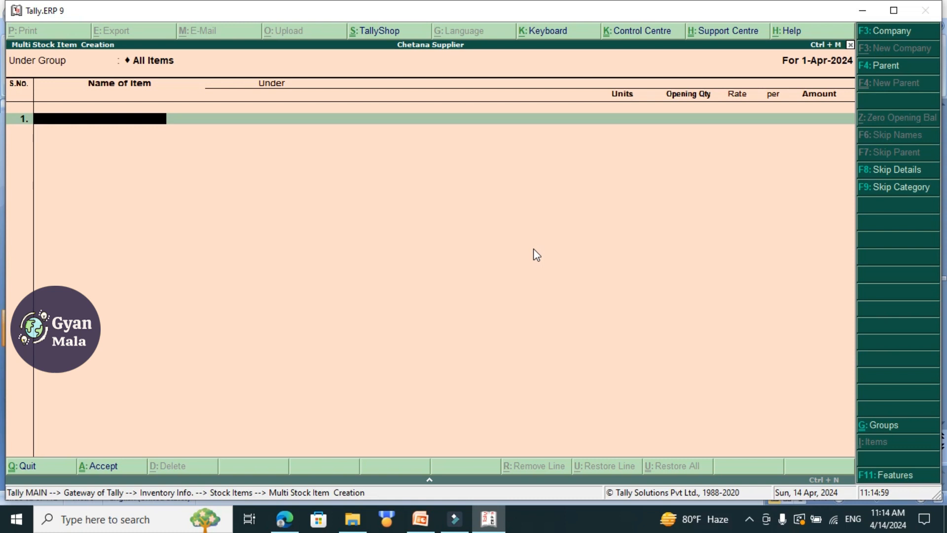
Add the stock item RAM under Primary with pcs as its unit and no opening quantity.
type("RAM")
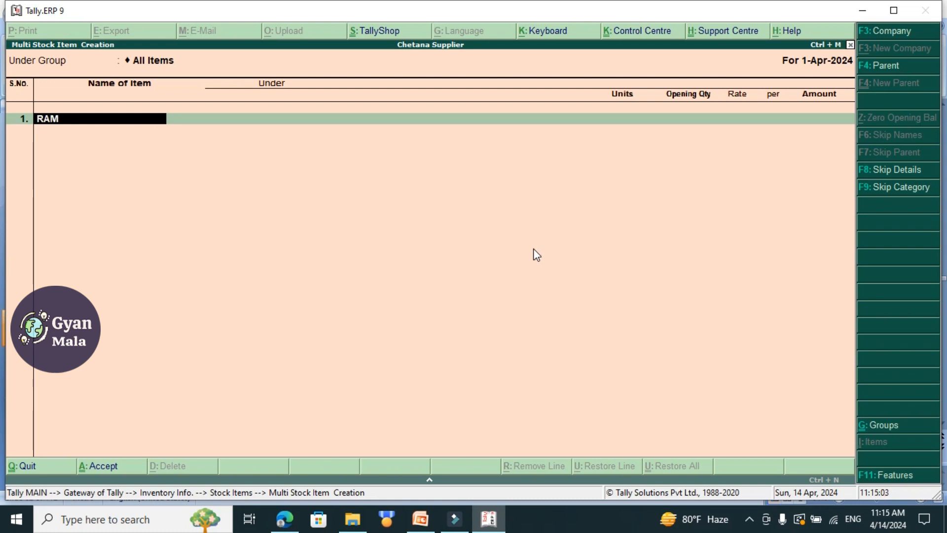
key("Return")
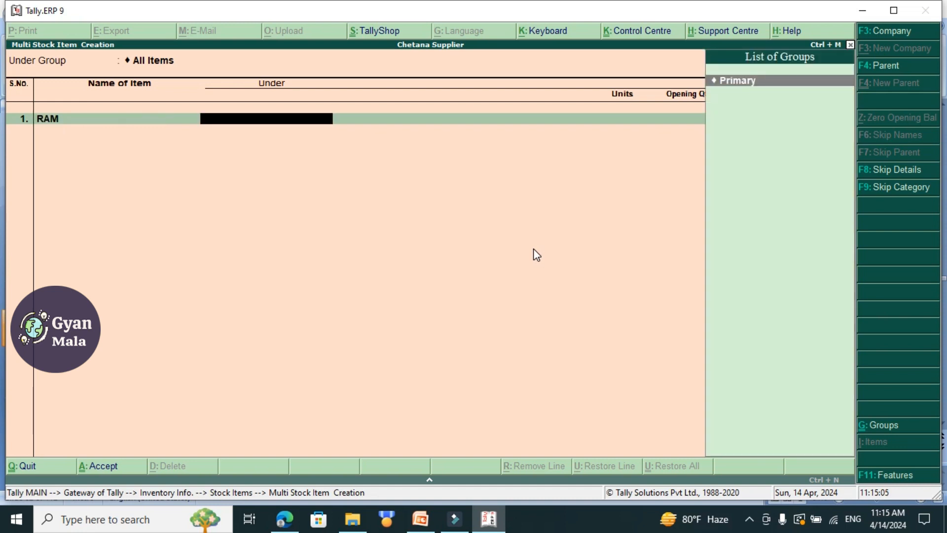
key("Return")
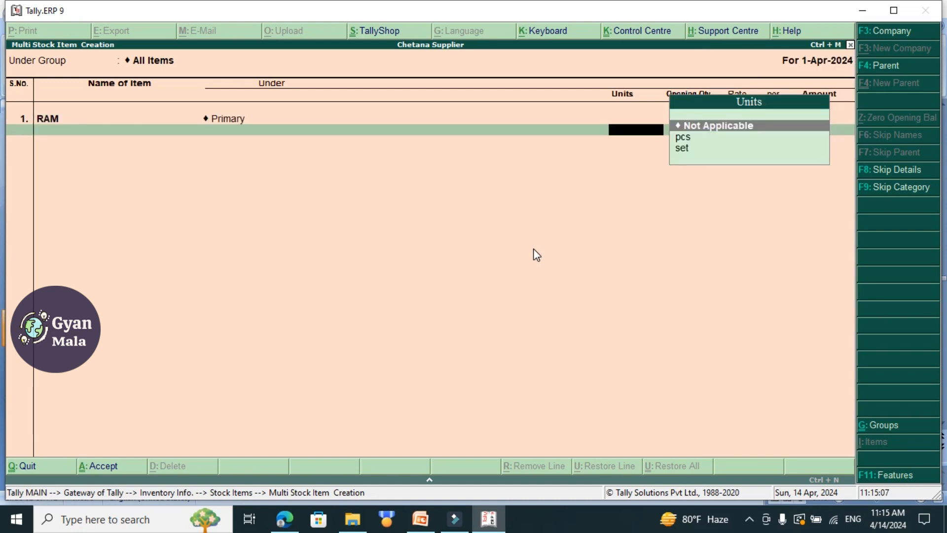
key("Down")
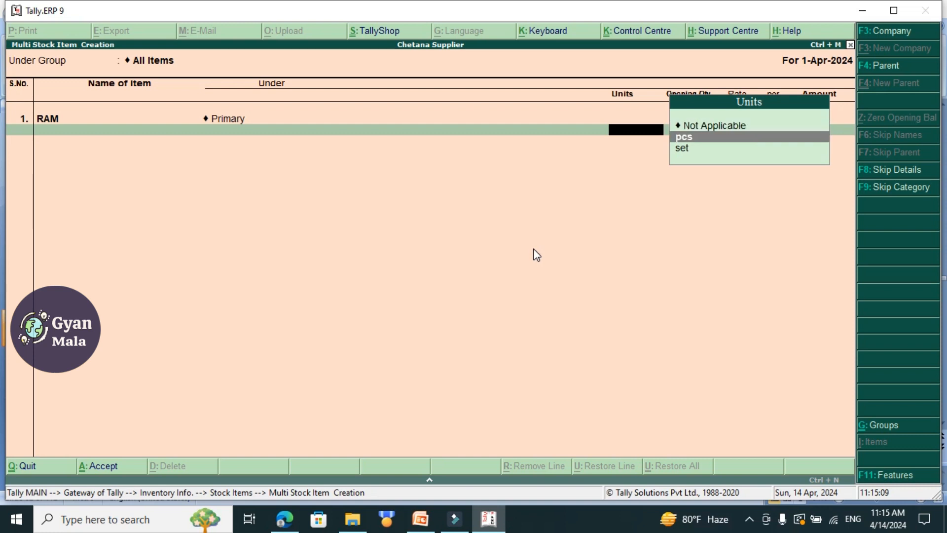
key("Return")
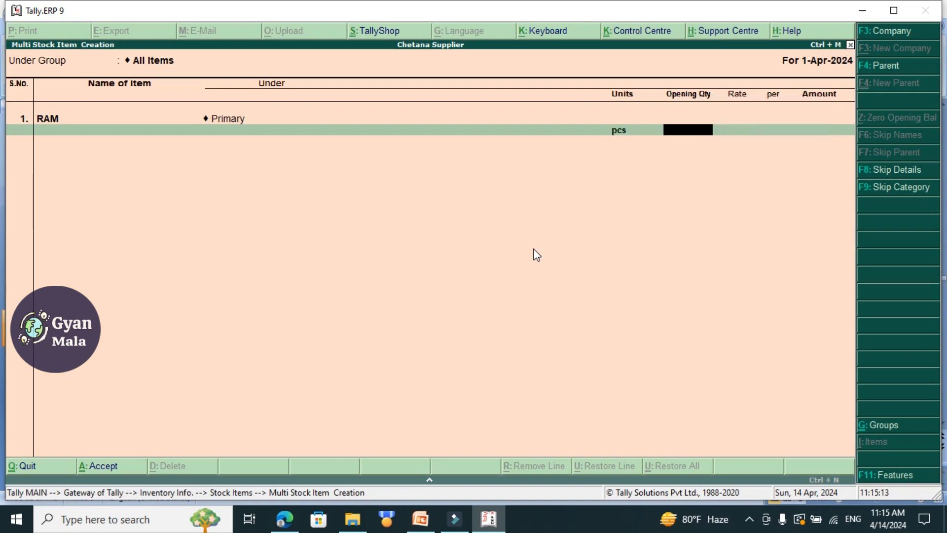
key("Return")
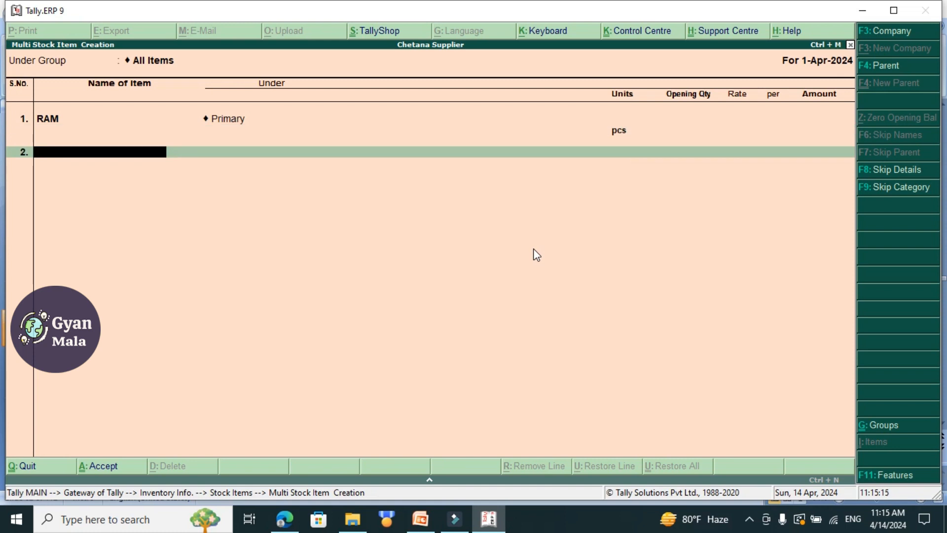
Add HDD as the second stock item, under Primary with unit pcs and a blank opening quantity.
type("HDD")
key("Return")
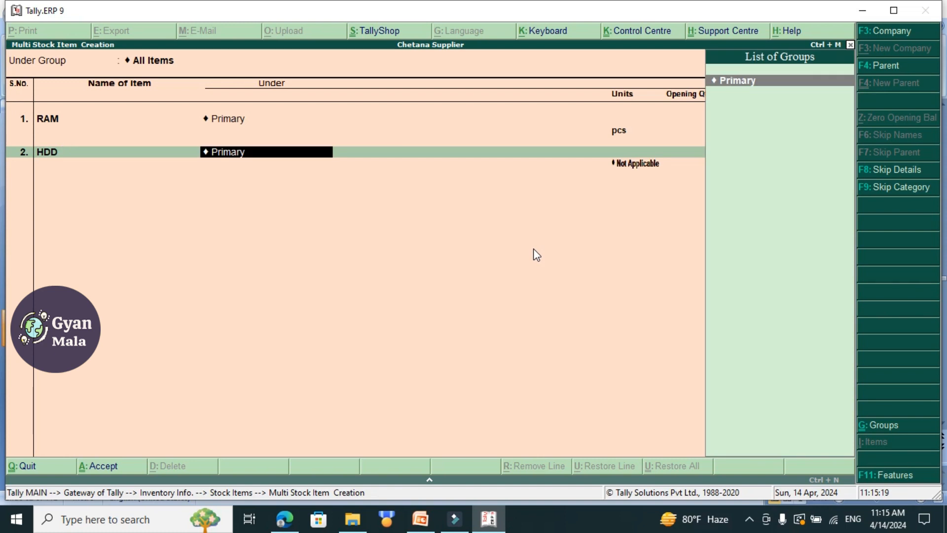
key("Return")
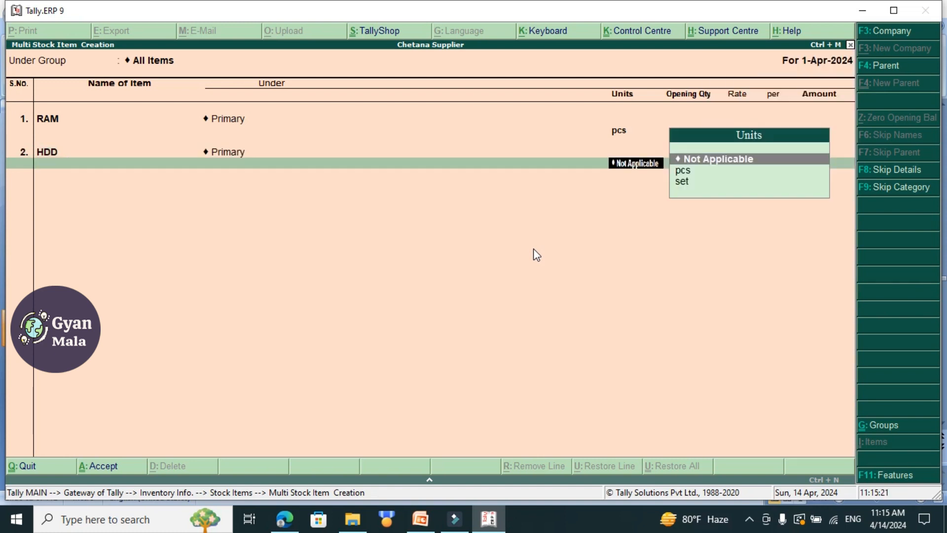
key("Down")
key("Return")
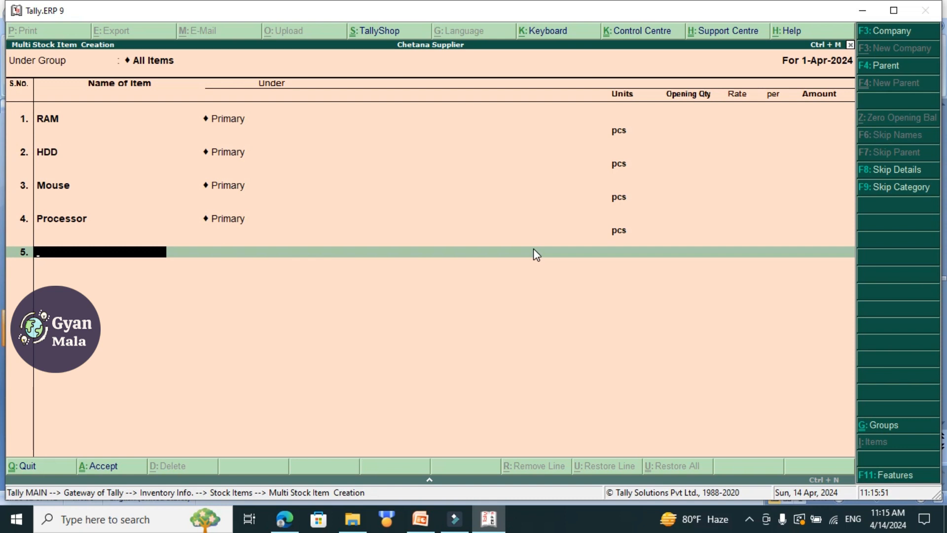
key("Return")
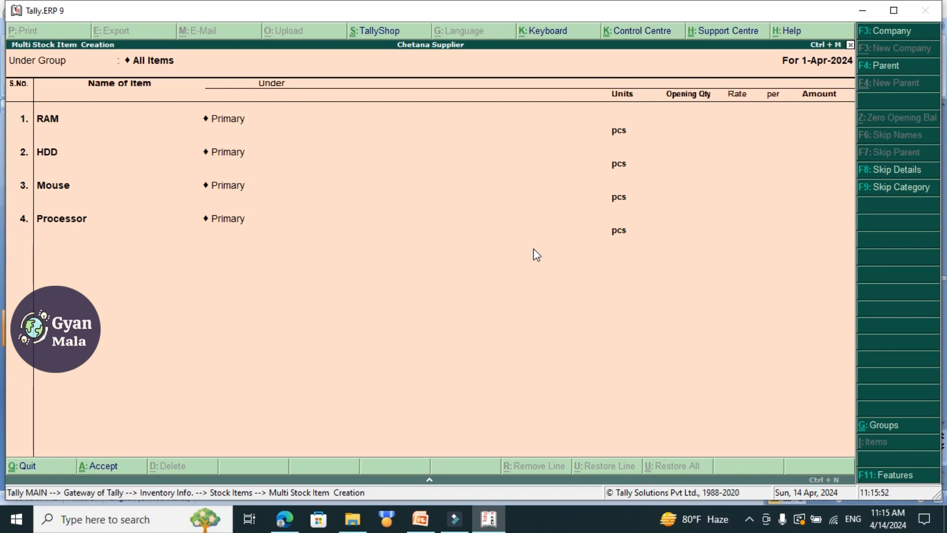
Save the list of stock items and return to the Gateway of Tally.
key("Return")
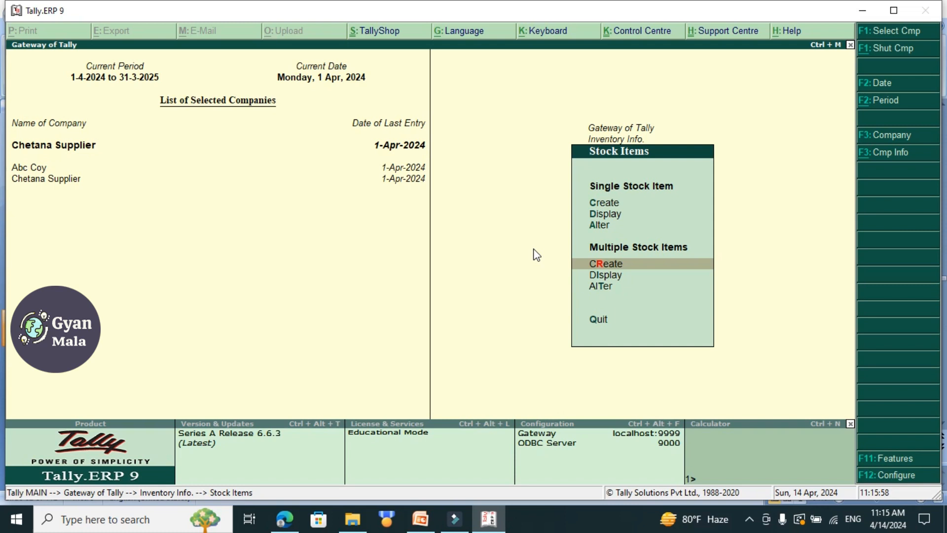
key("Escape")
key("Escape")
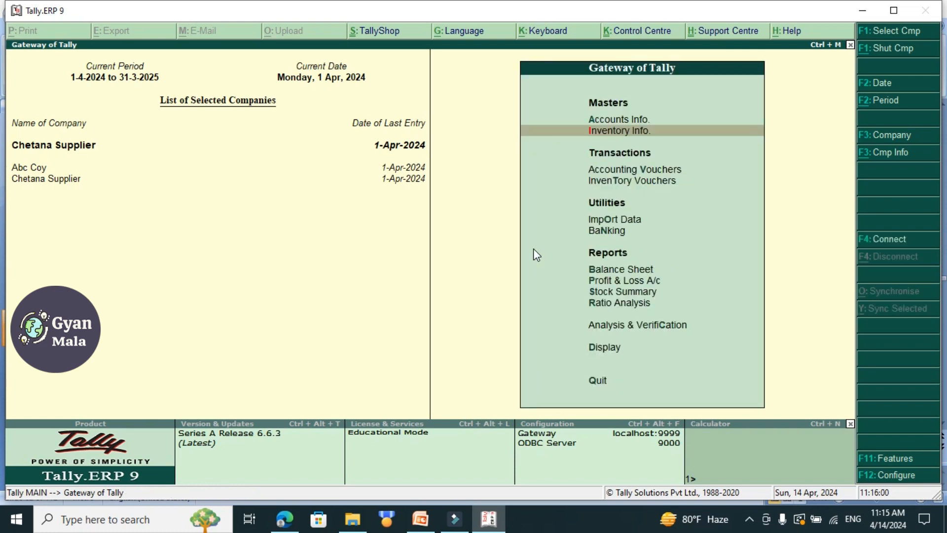
Start a Purchase accounting voucher, leaving the supplier invoice number and date blank.
key("Down")
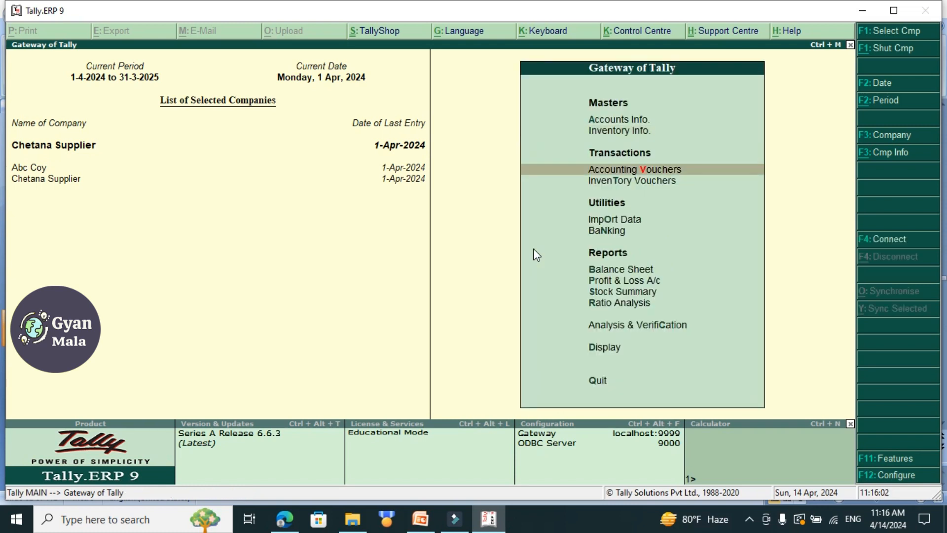
key("Return")
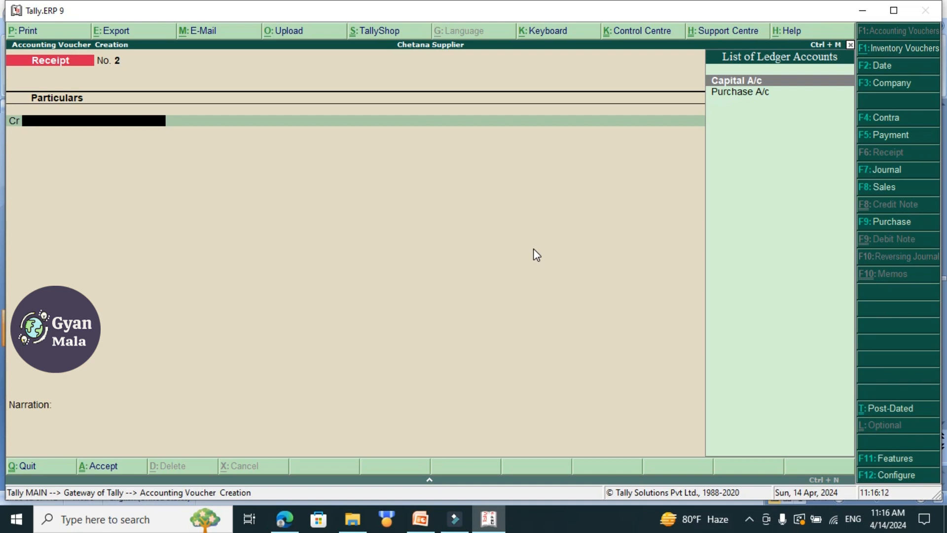
left_click(889, 223)
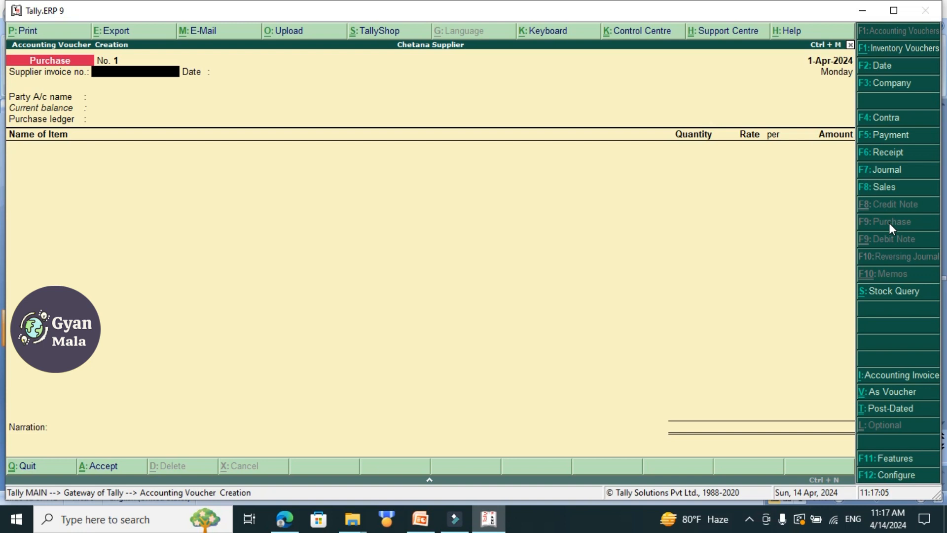
key("Return")
key("Return")
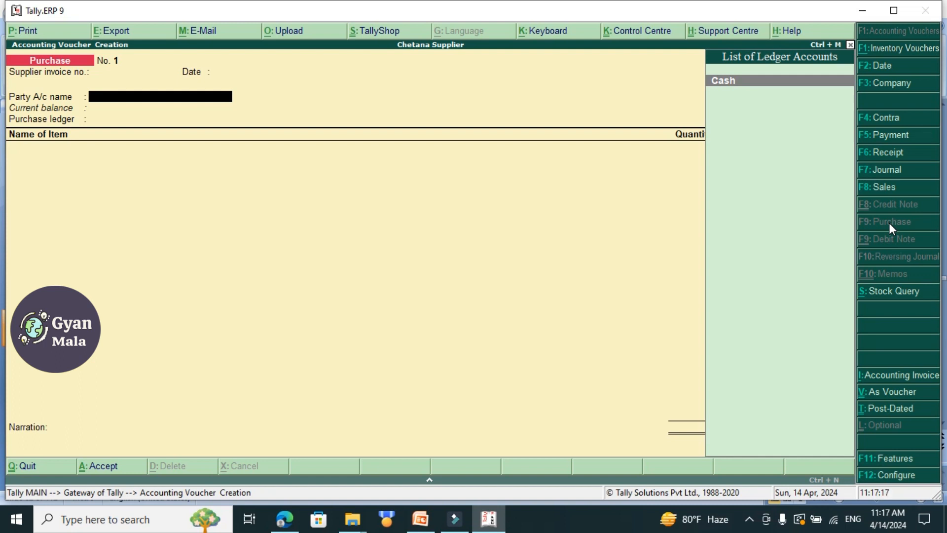
Set Cash as the party account, accept the default supplier details, and choose Purchase A/c as the purchase ledger.
key("Return")
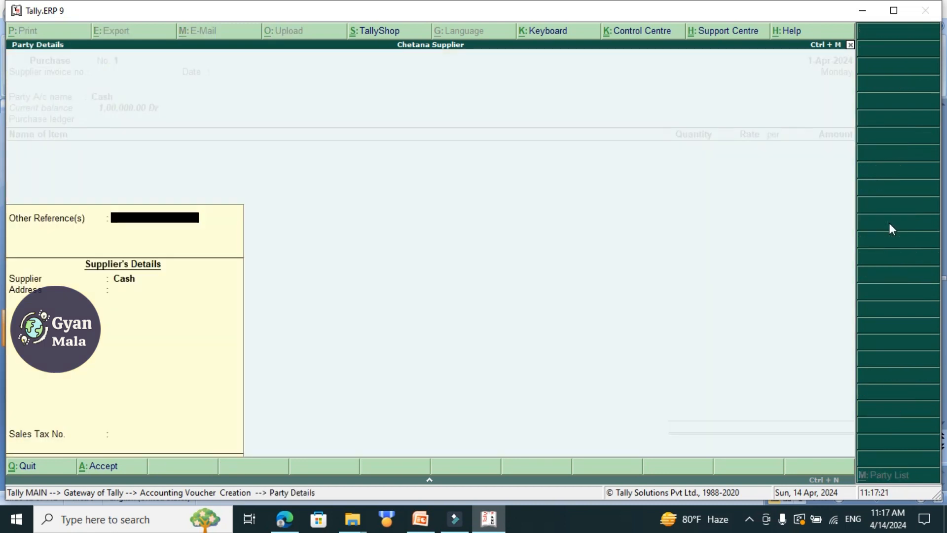
key("Return")
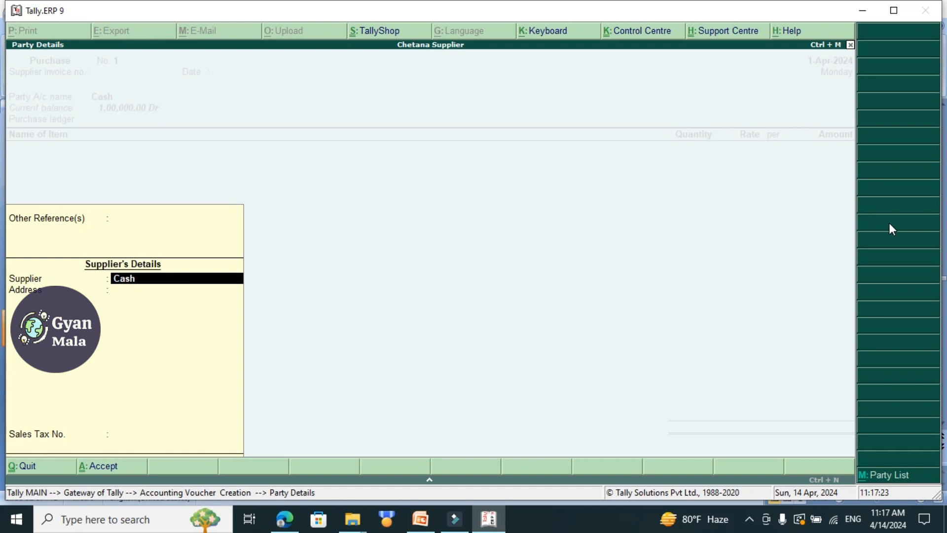
key("Return")
key("ctrl+a")
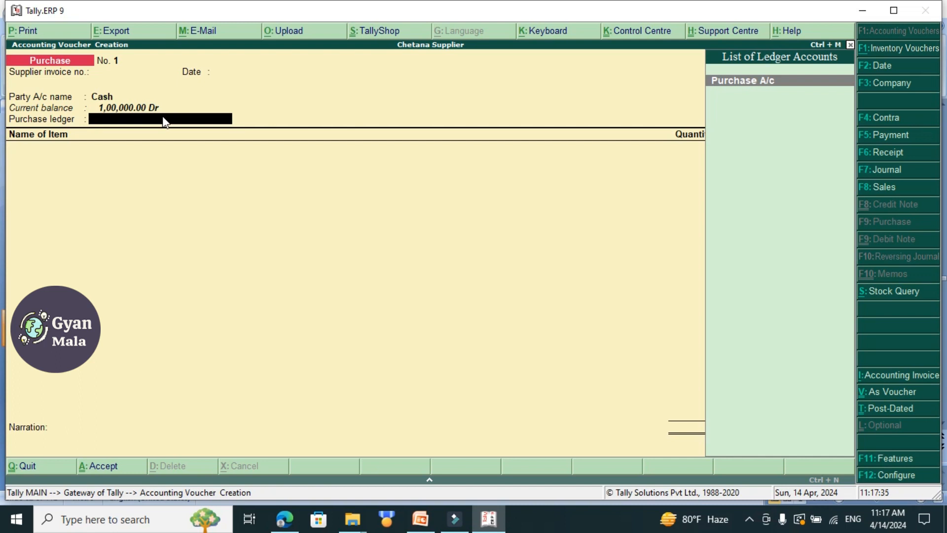
key("Return")
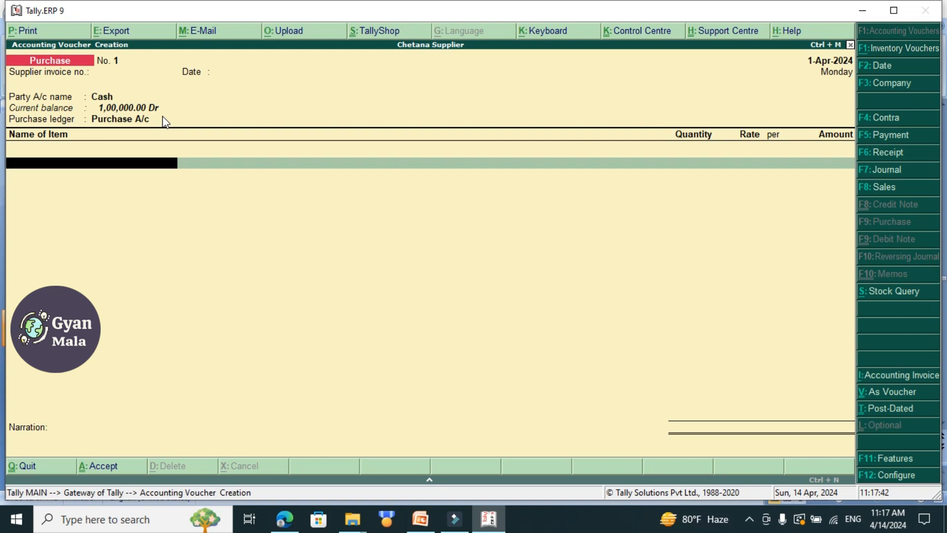
Enter RAM as the first purchased item with a quantity of 25 pcs at a rate of 1,250.00 per pcs.
type("Ram")
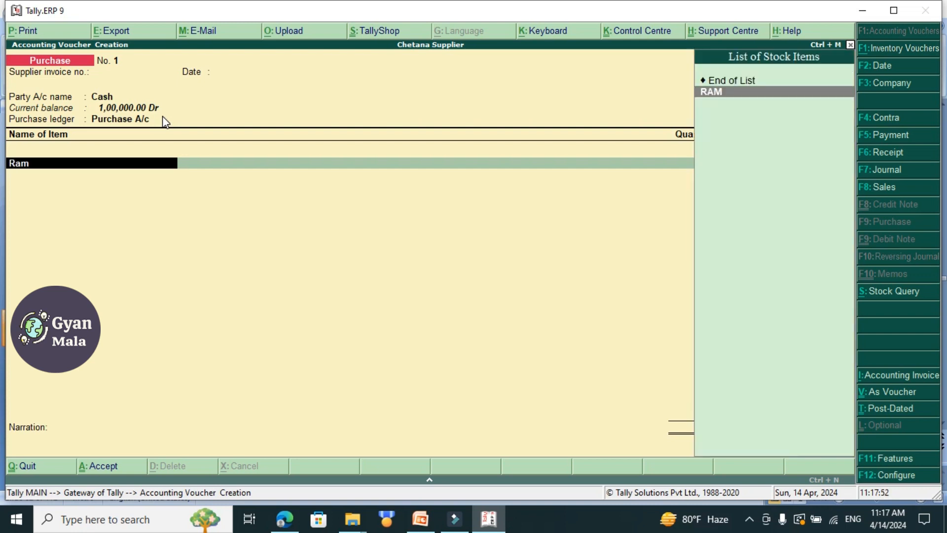
key("Return")
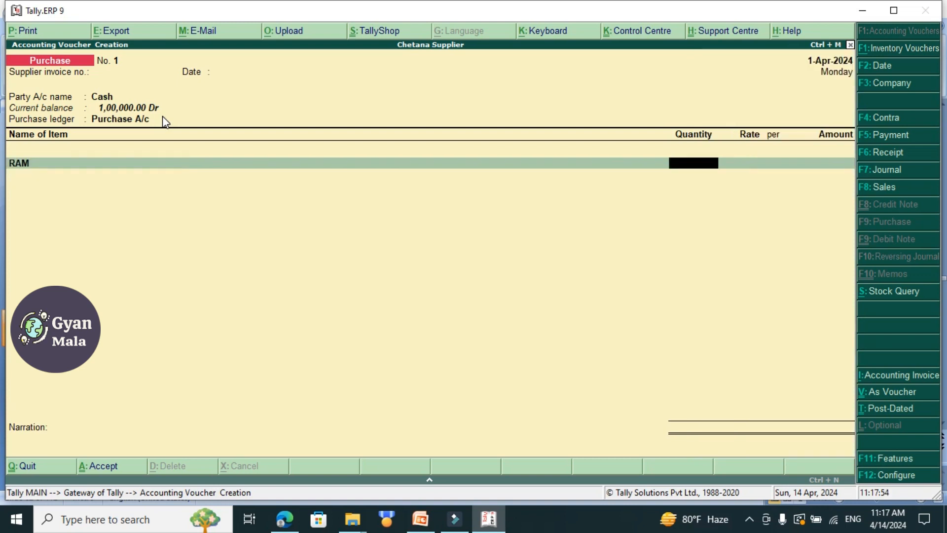
type("25")
key("Return")
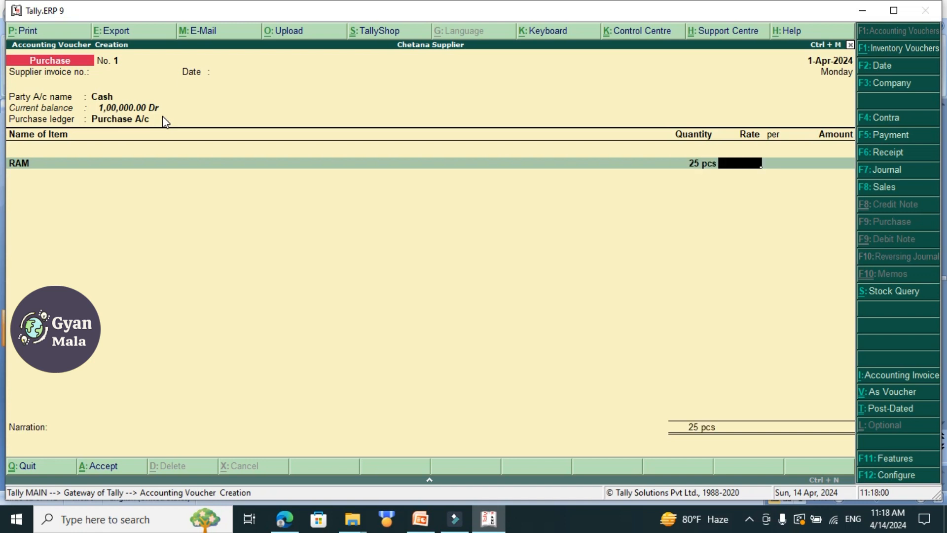
type("1250")
key("Return")
Add HDD as the second purchased item with a quantity of 300 pcs at a rate of 3,300.00 per pcs.
key("Return")
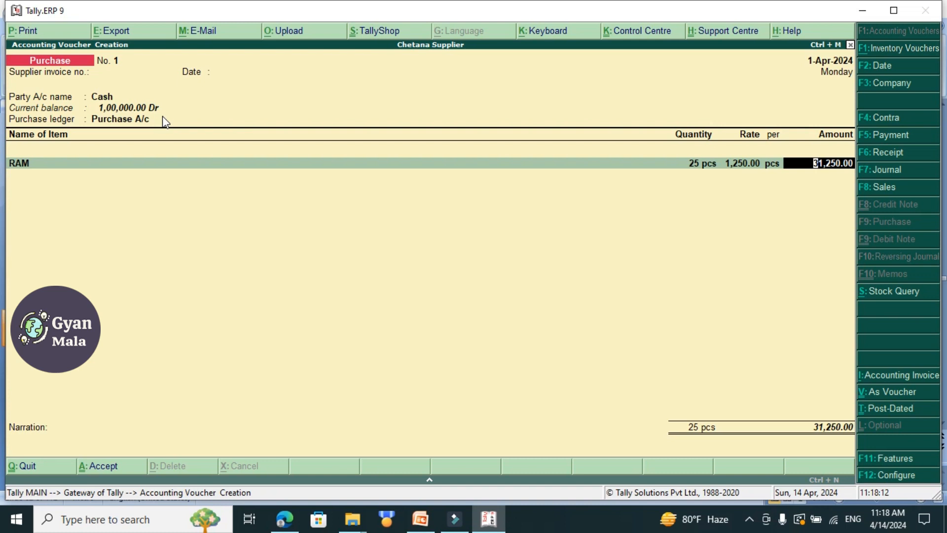
key("Return")
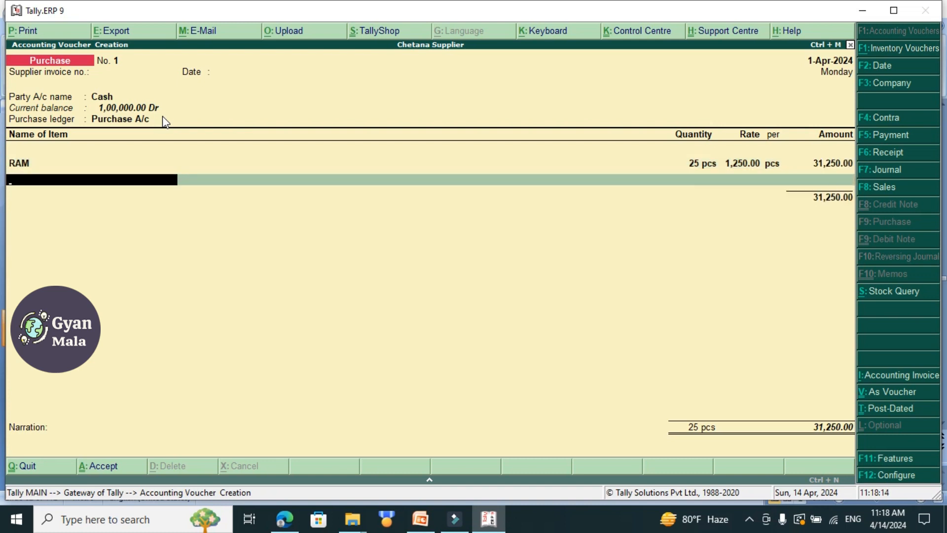
type("Hdd")
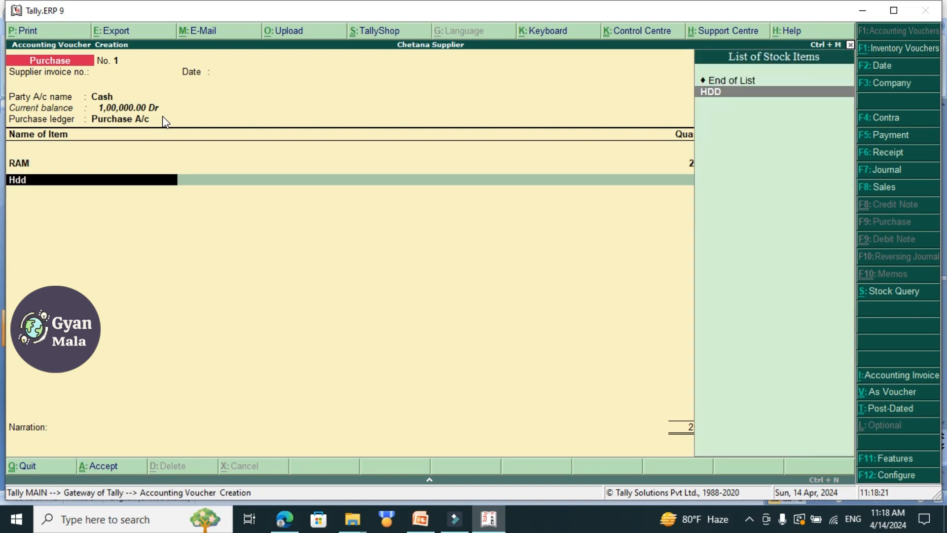
key("Return")
type("300")
key("Return")
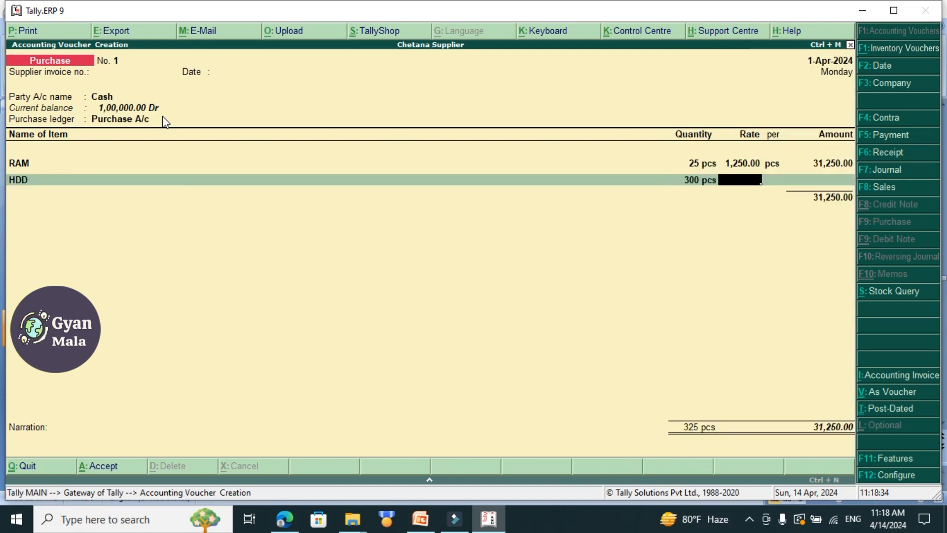
type("3300")
key("Return")
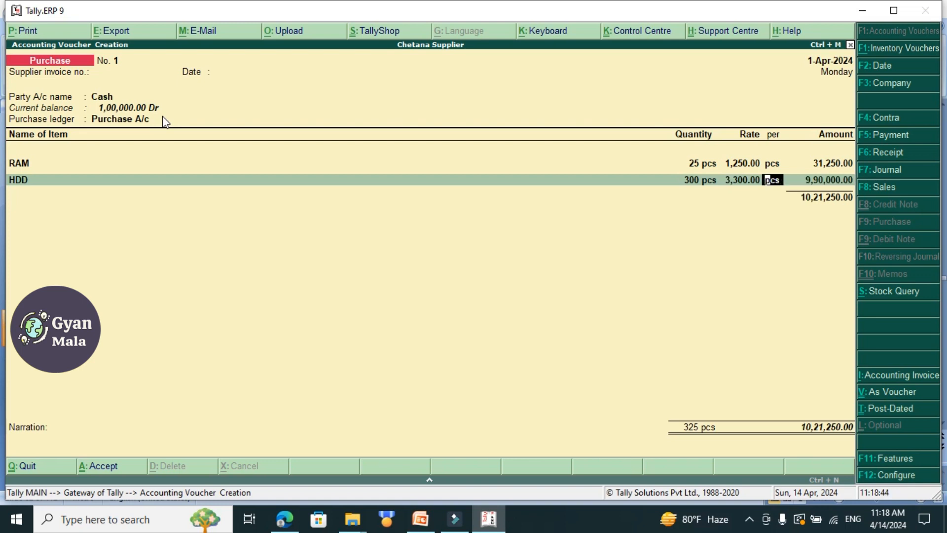
key("Return")
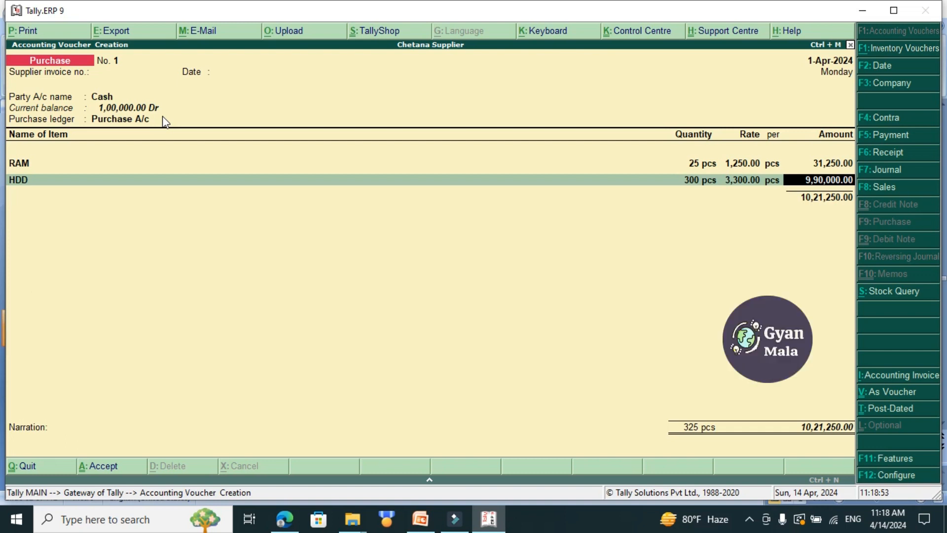
key("Return")
End the item list, enter the narration "being purchase good from kalika comptuer on cash", and save the purchase voucher.
key("Return")
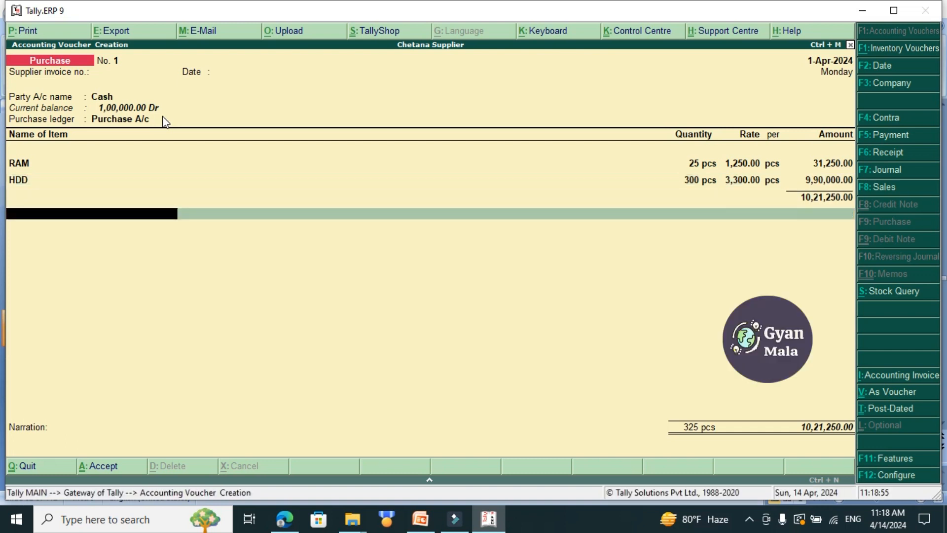
key("Return")
type("being purchase good from kalika comptuer on cash")
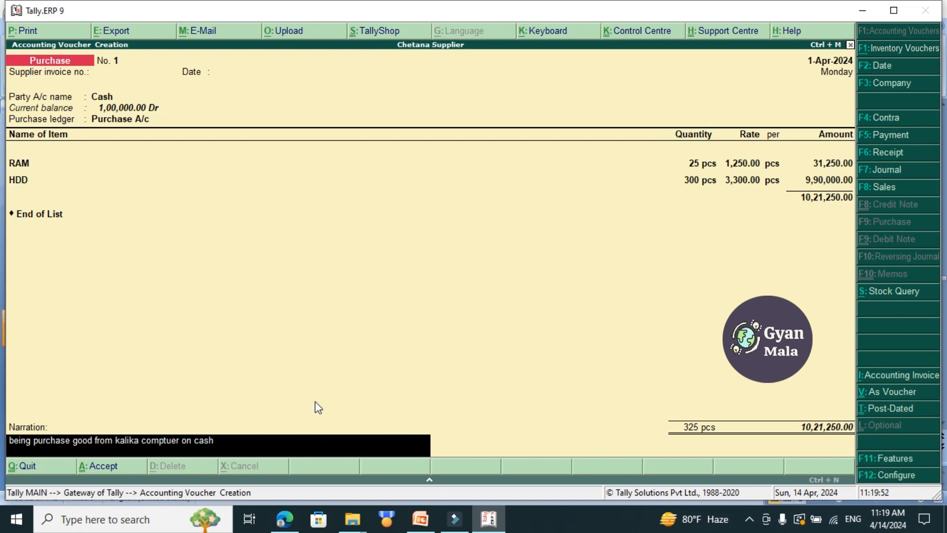
key("Return")
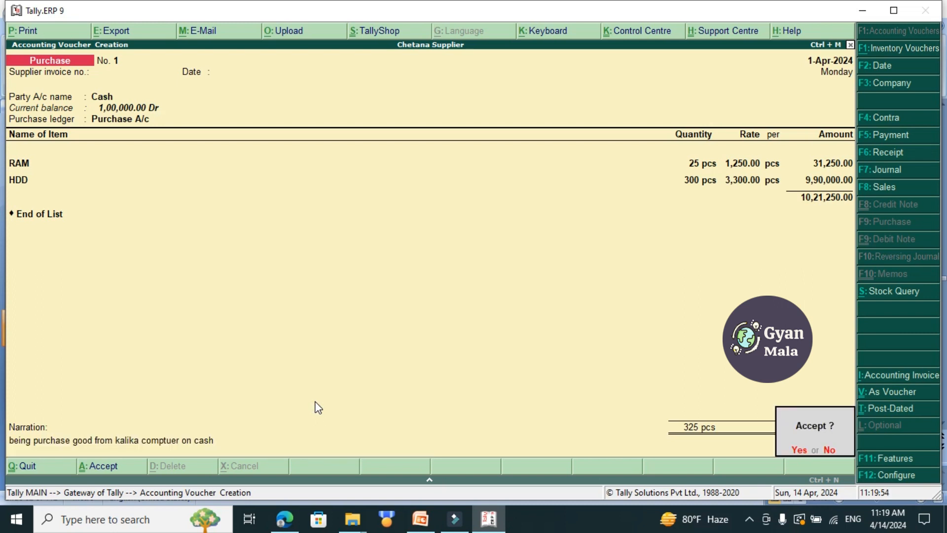
key("Return")
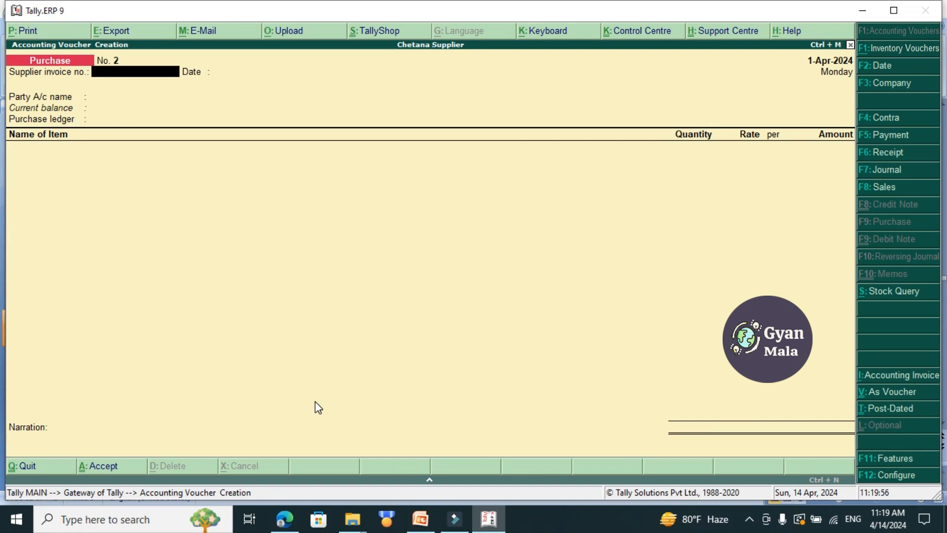
Switch to the PowerPoint slide to read the Case 7 sales transaction, and return to Tally.ERP 9.
key("alt+Tab")
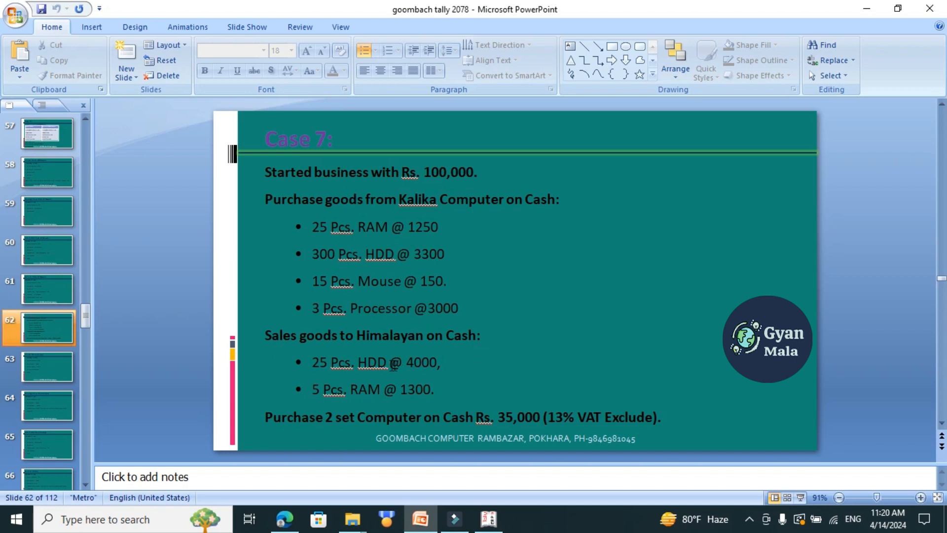
left_click(841, 343)
left_click(495, 526)
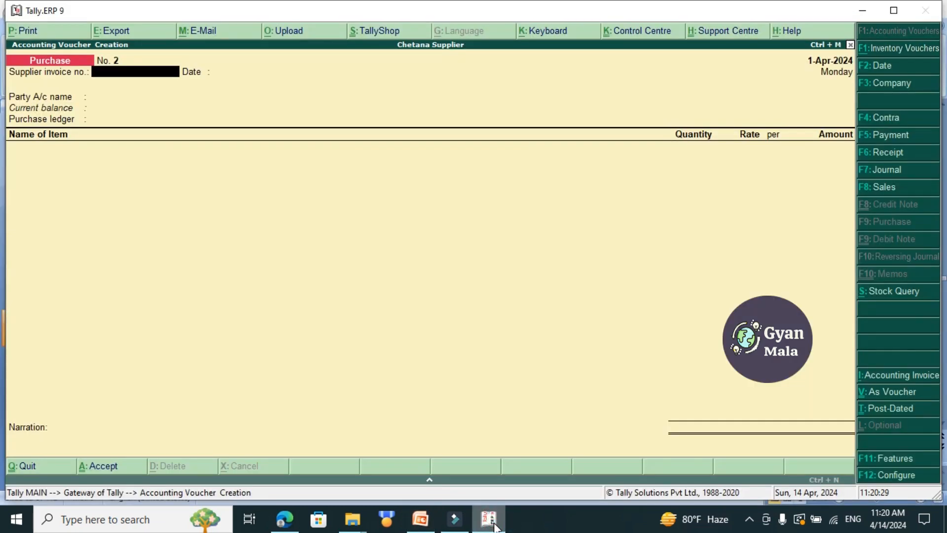
Leave the voucher screen and start a new single ledger named Sales A/c without an alias.
key("Escape")
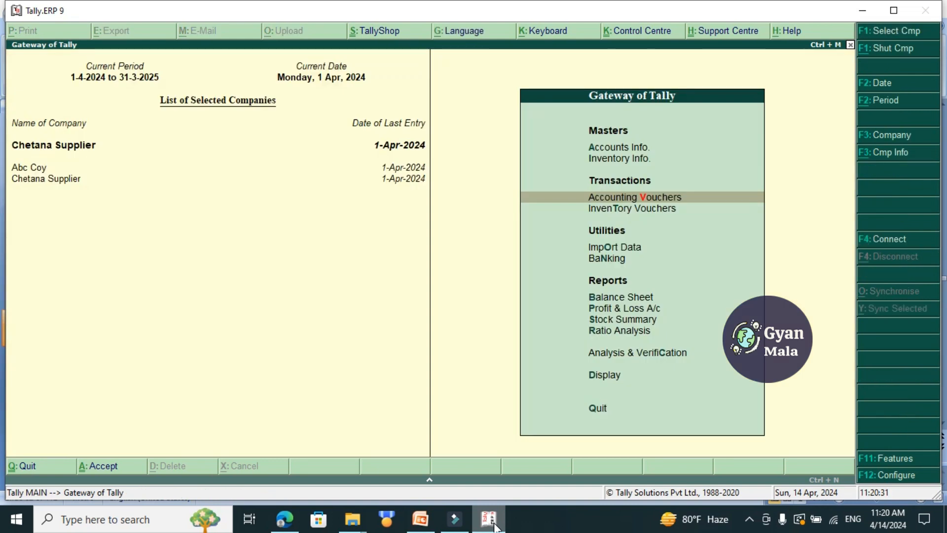
key("Up")
key("Up")
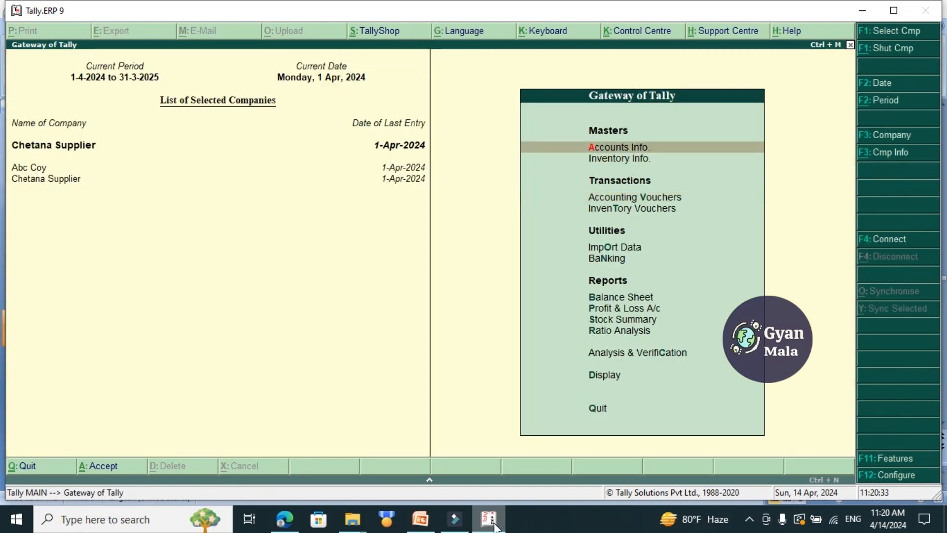
key("Return")
key("Down")
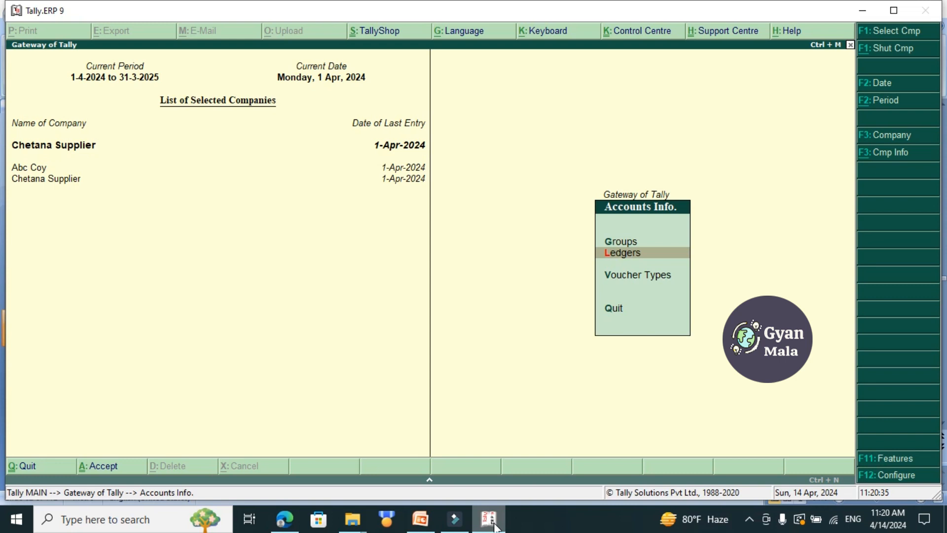
key("Return")
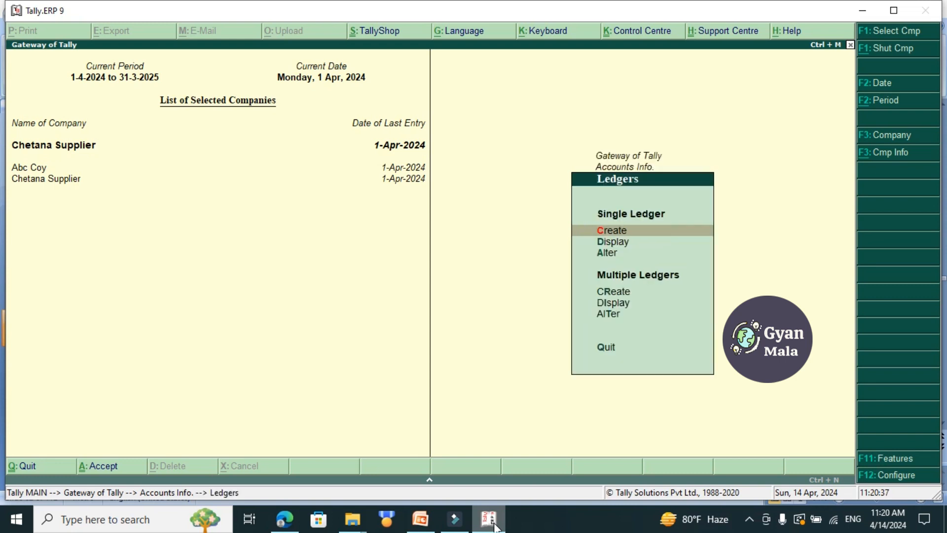
key("Return")
type("Sales A/c")
key("Return")
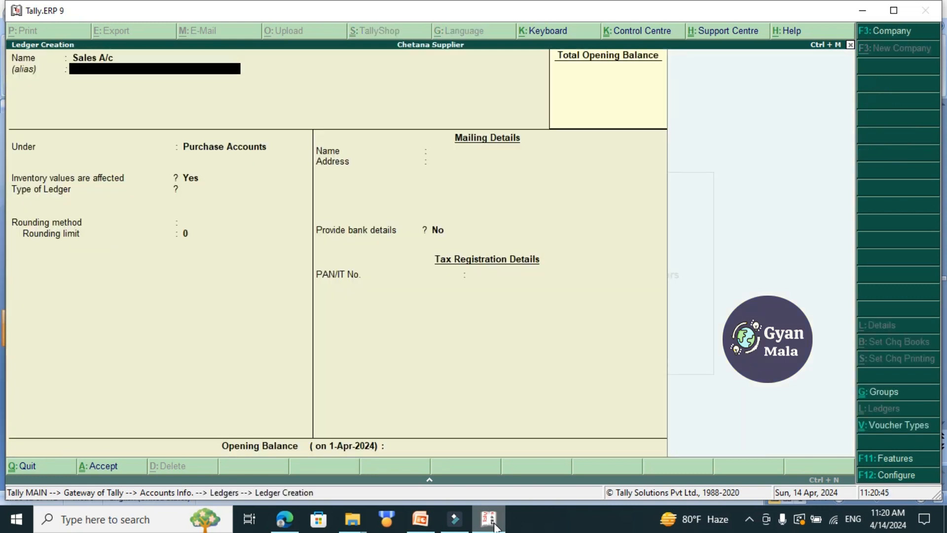
key("Return")
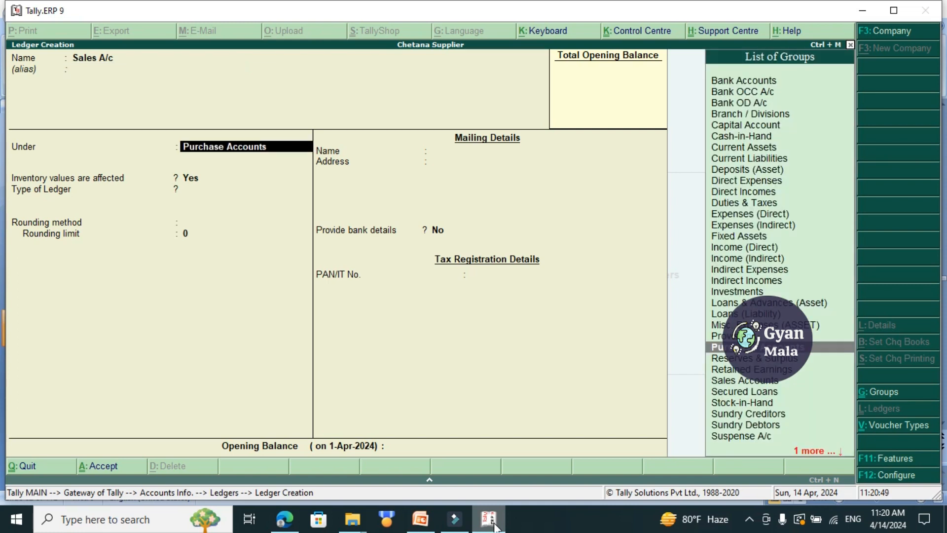
Place the Sales A/c ledger under Sales Accounts, keep the remaining defaults, and save it.
type("Sale")
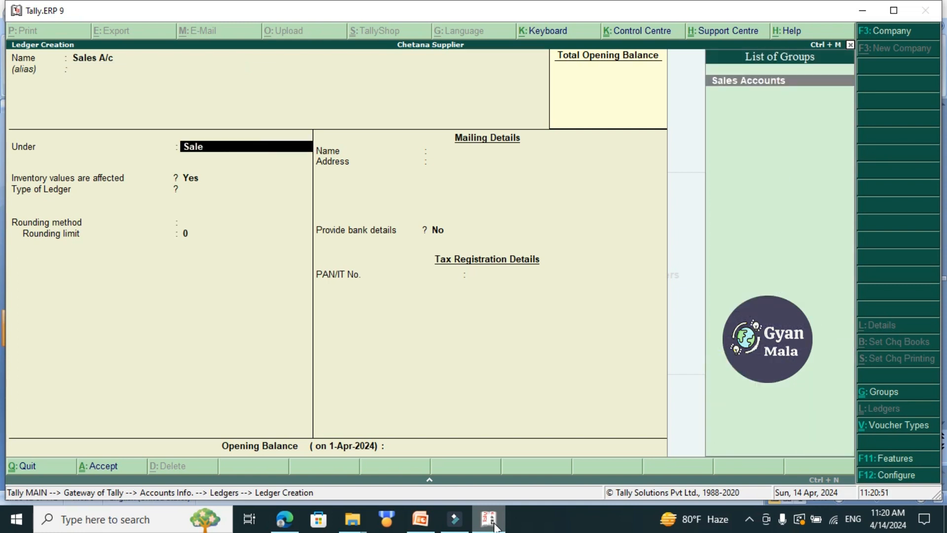
key("Return")
key("Return")
key("Return")
key("Return")
key("Return")
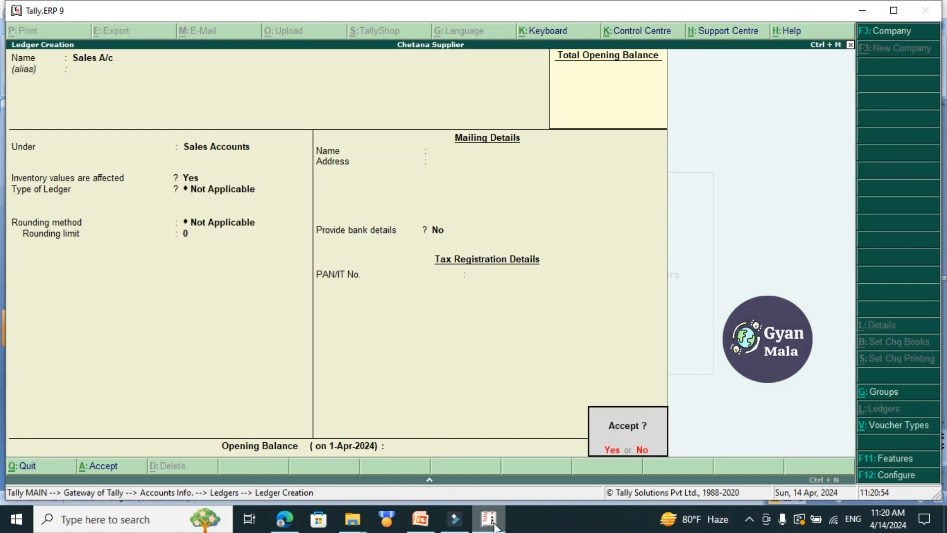
key("Return")
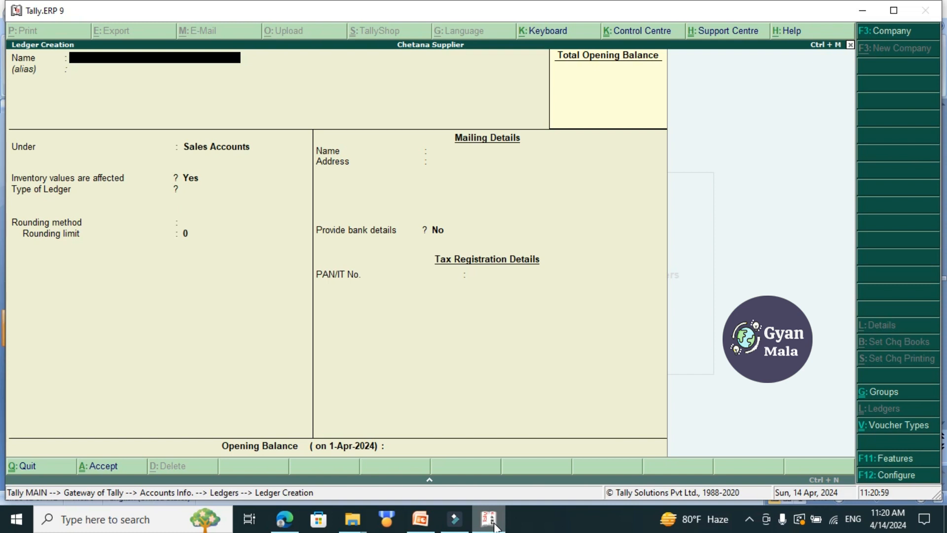
Leave ledger creation and start a Sales accounting voucher, leaving the reference number blank.
key("Escape")
key("Return")
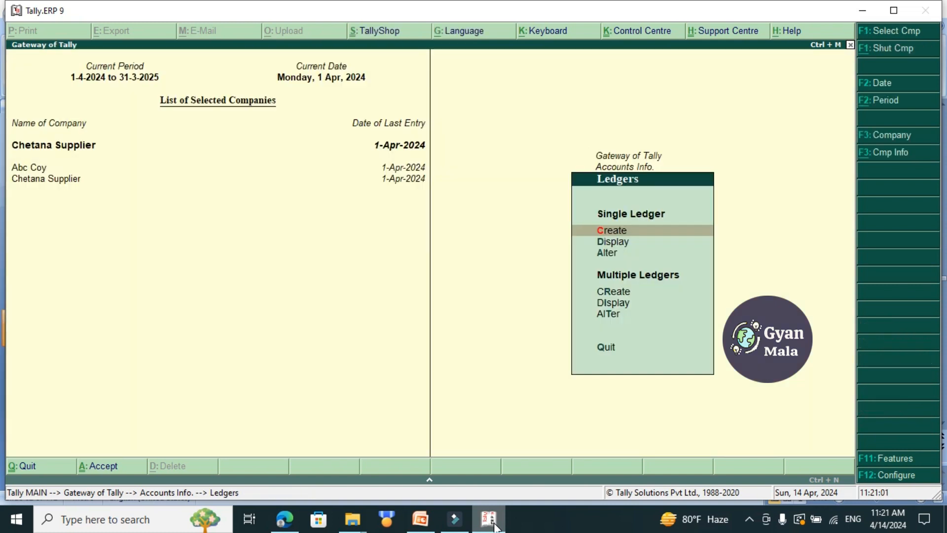
key("Escape")
key("Escape")
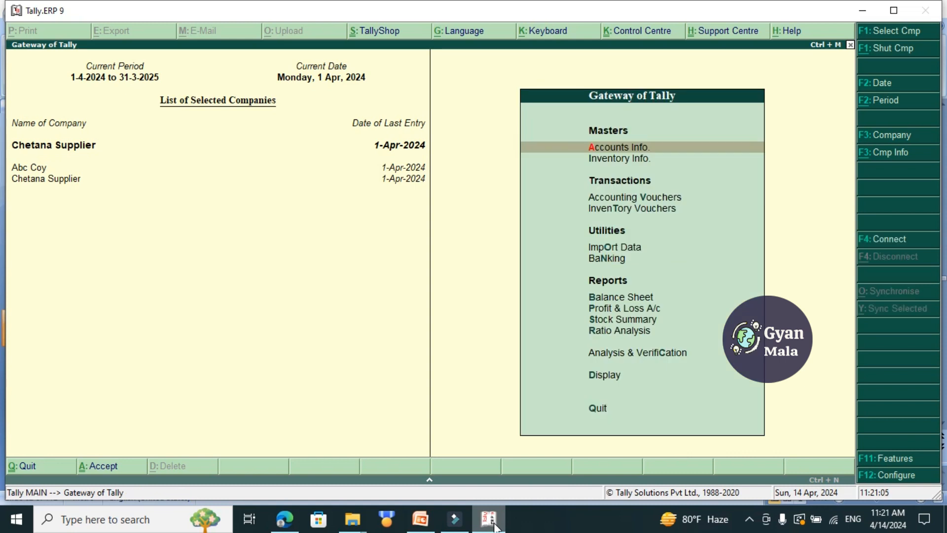
key("Down")
key("Down")
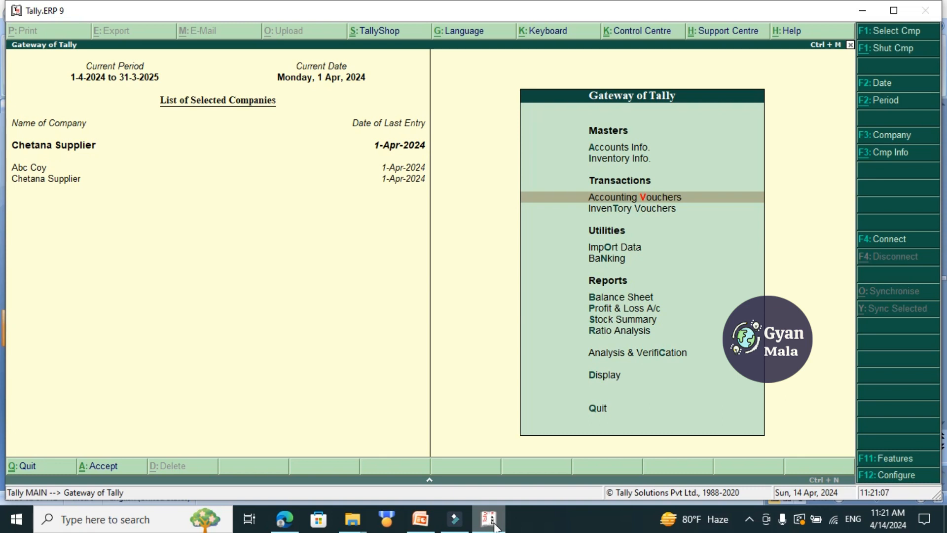
key("Return")
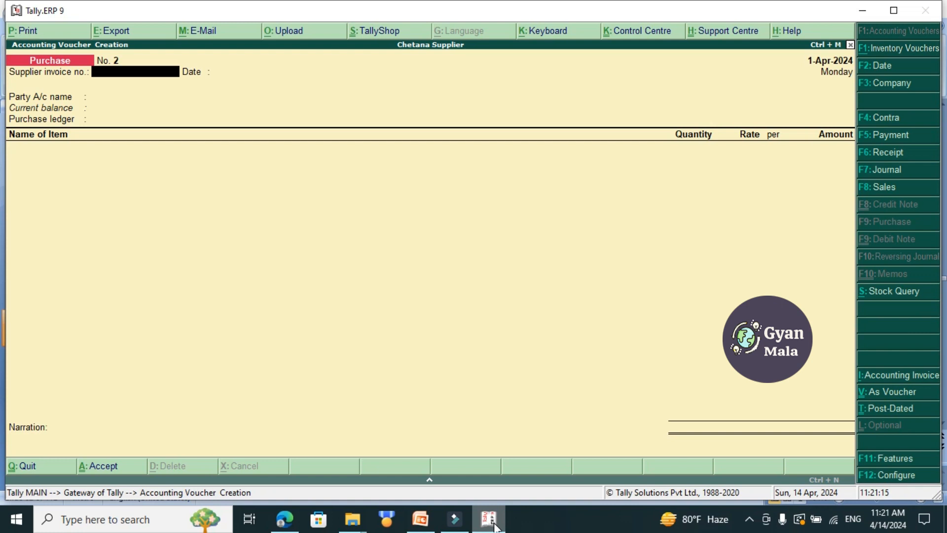
key("F8")
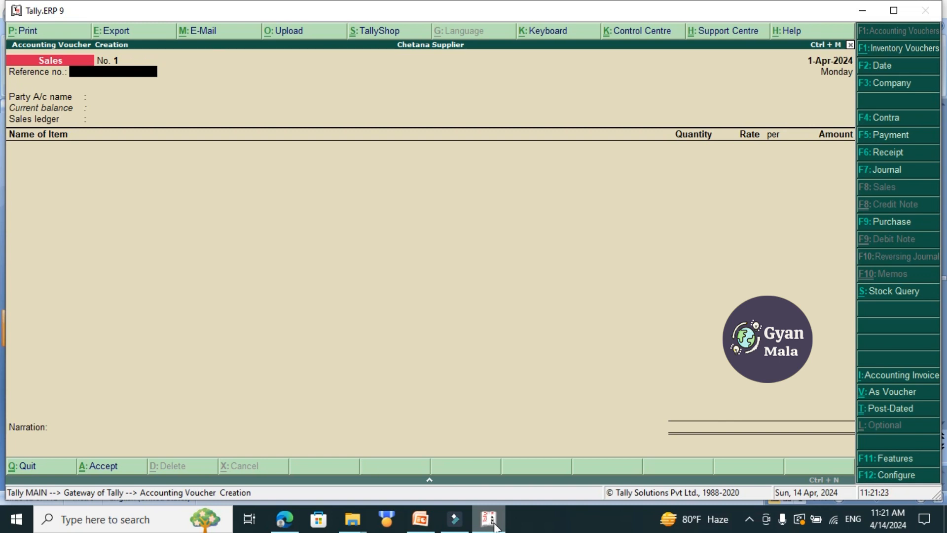
key("Return")
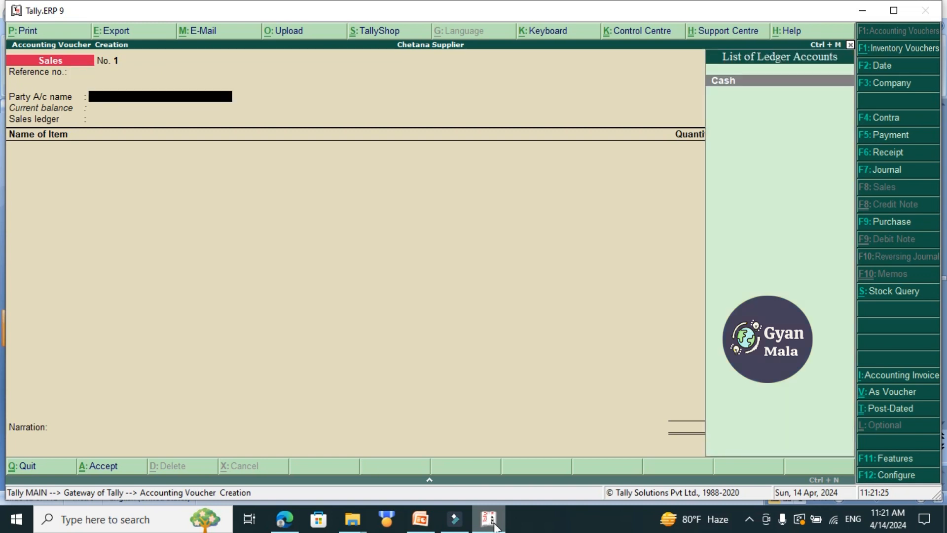
Set Cash as the party account, leave the despatch and order details blank, and choose Sales A/c as the sales ledger.
key("Return")
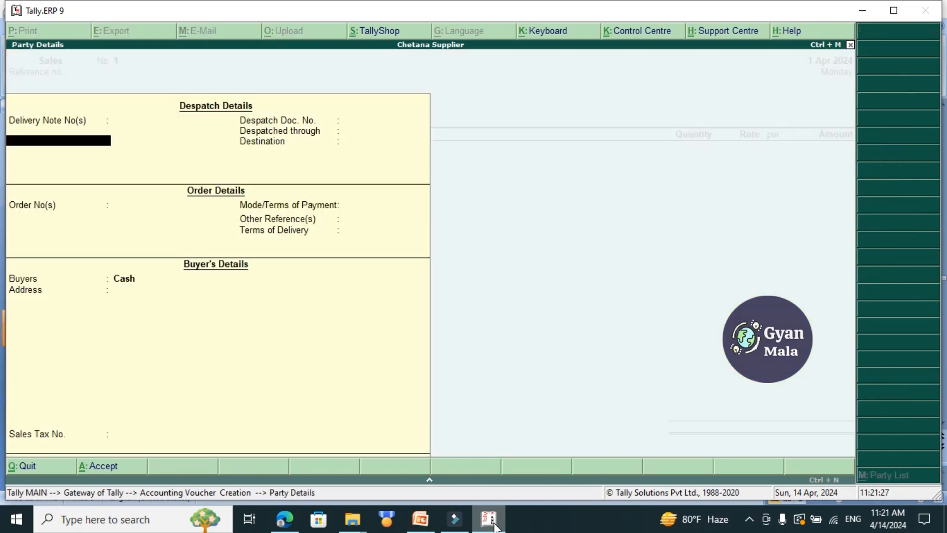
key("Return")
key("Return")
key("Return")
key("Return")
key("Return")
key("Return")
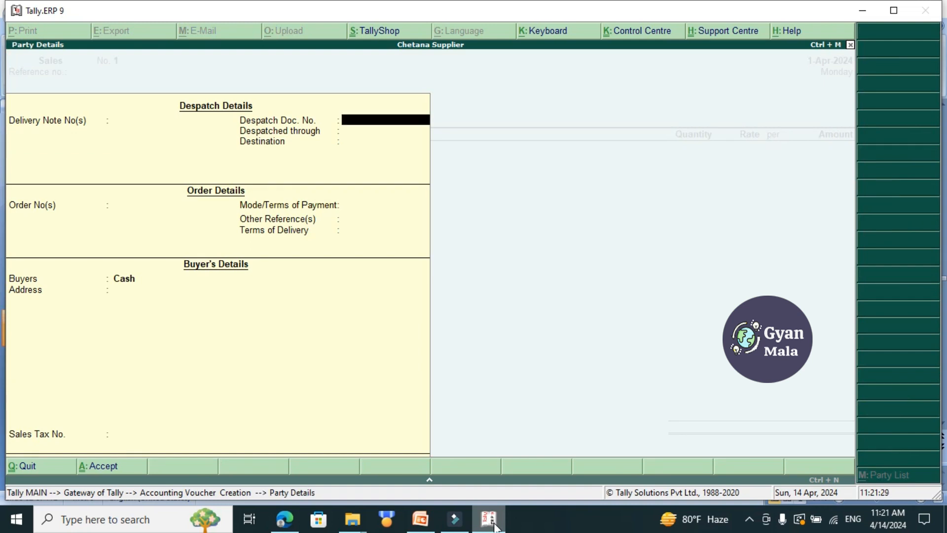
key("Return")
key("Return")
key("Return")
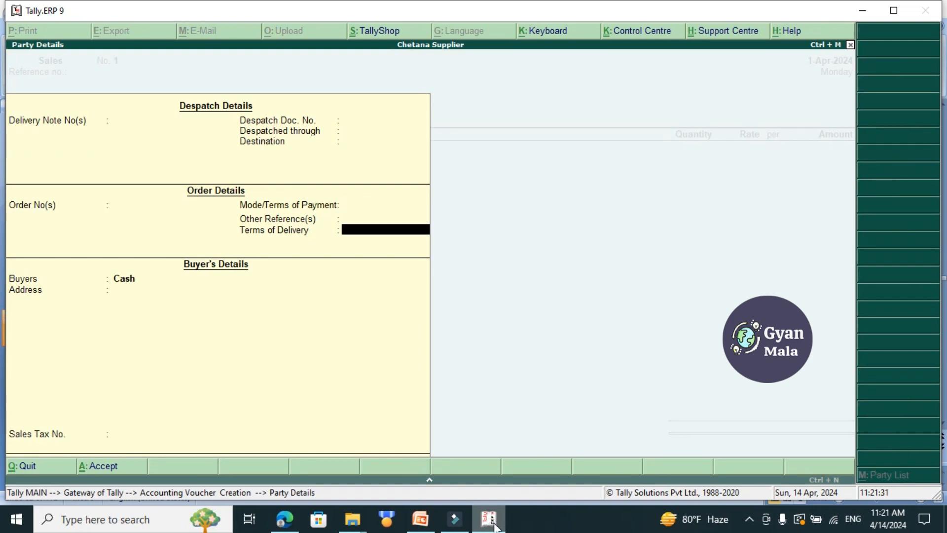
key("Return")
key("Return")
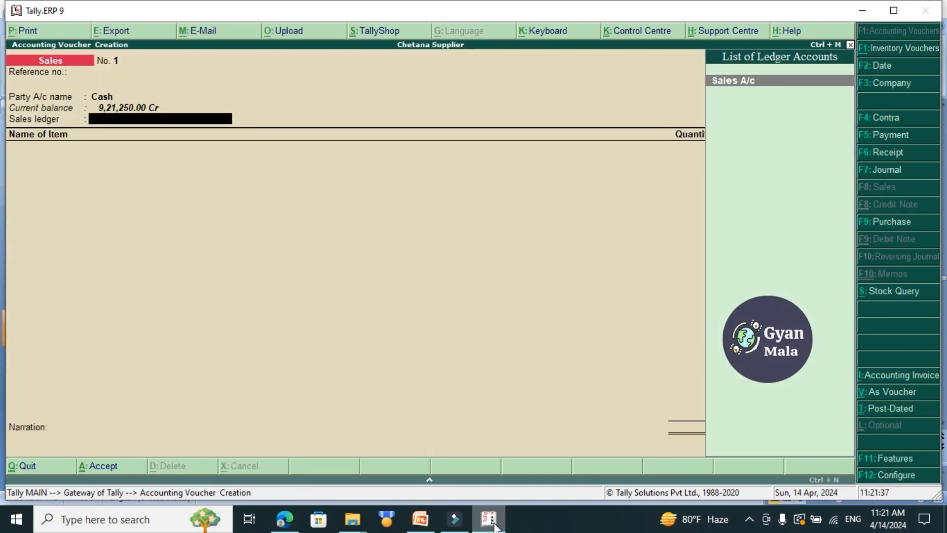
key("Return")
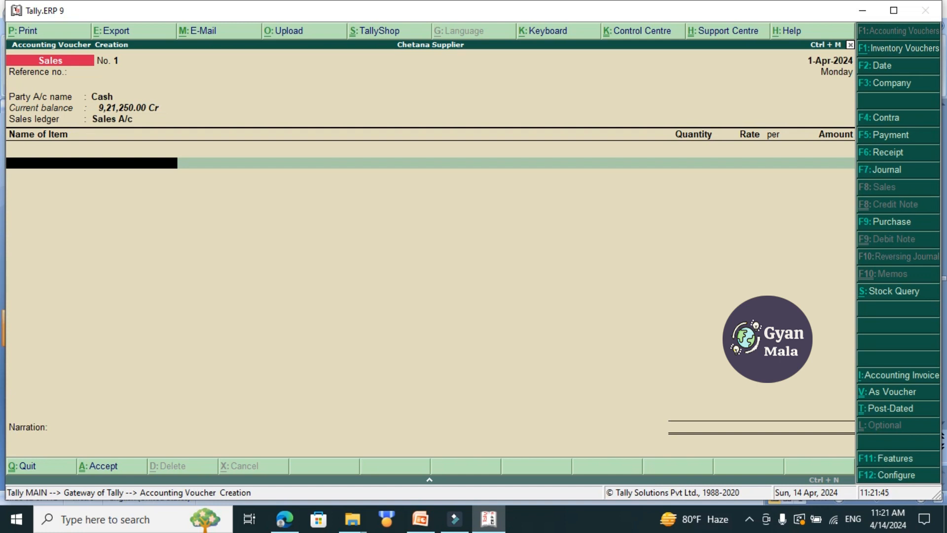
Enter HDD as the first sold item with a quantity of 25 pcs at a rate of 4,000.00 per pcs.
type("Hdd")
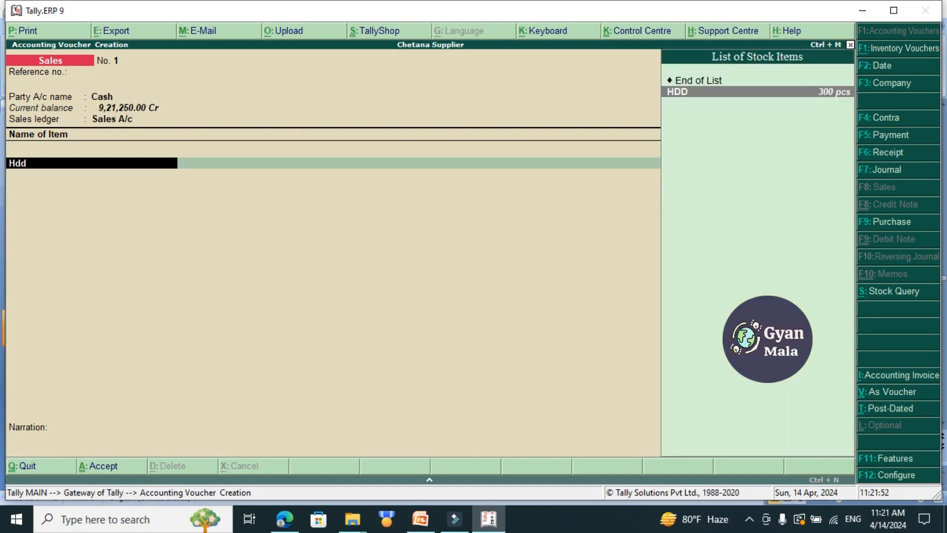
key("Return")
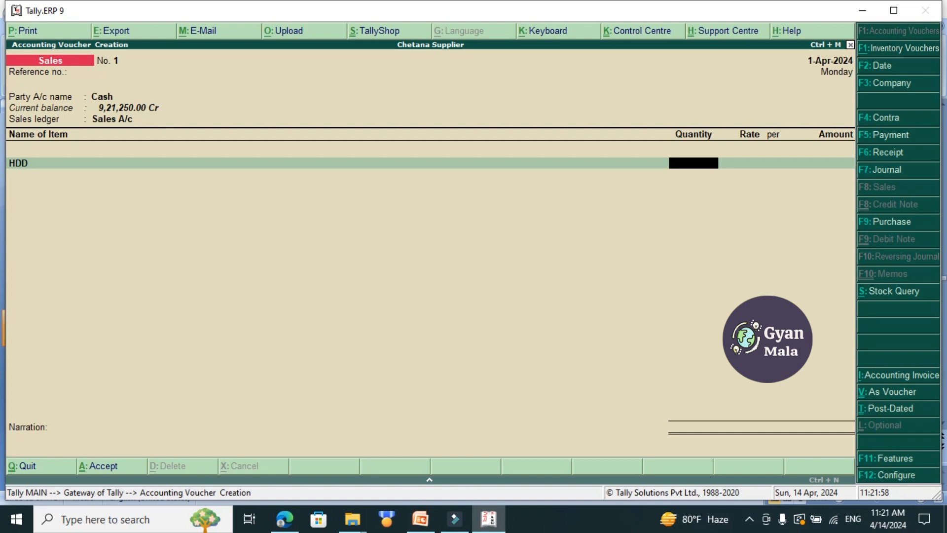
type("25")
key("Return")
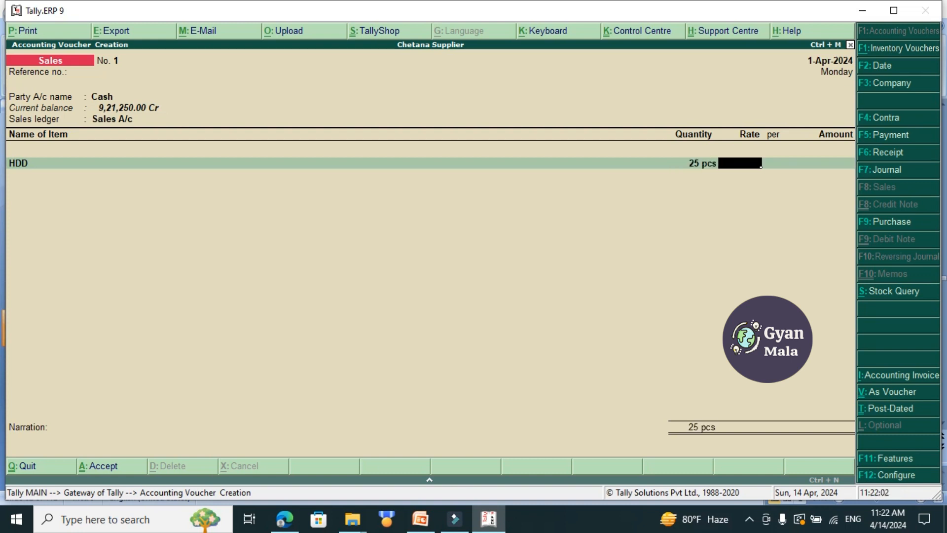
type("4000")
key("Return")
key("Return")
key("Return")
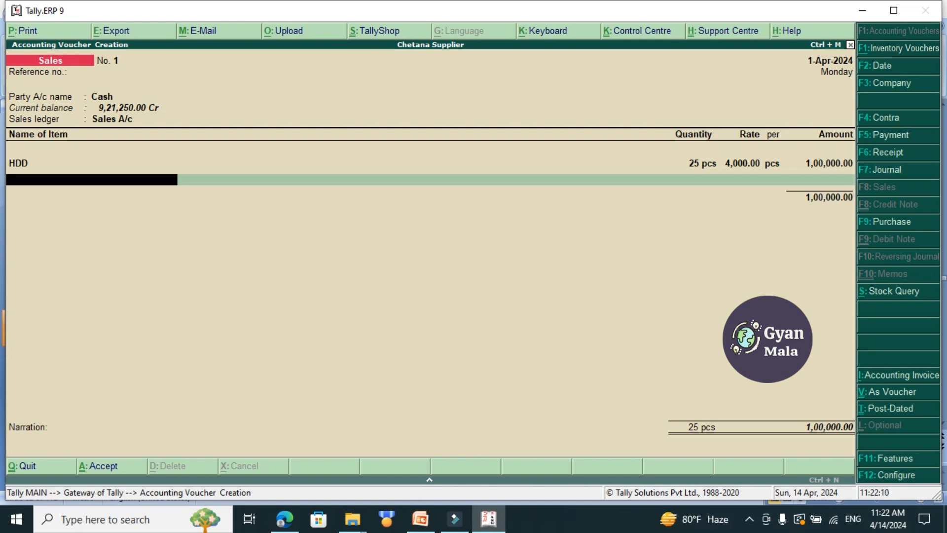
Enter RAM as the second sold item with a quantity of 5 pcs at a rate of 1,300.00 per pcs.
type("Ram")
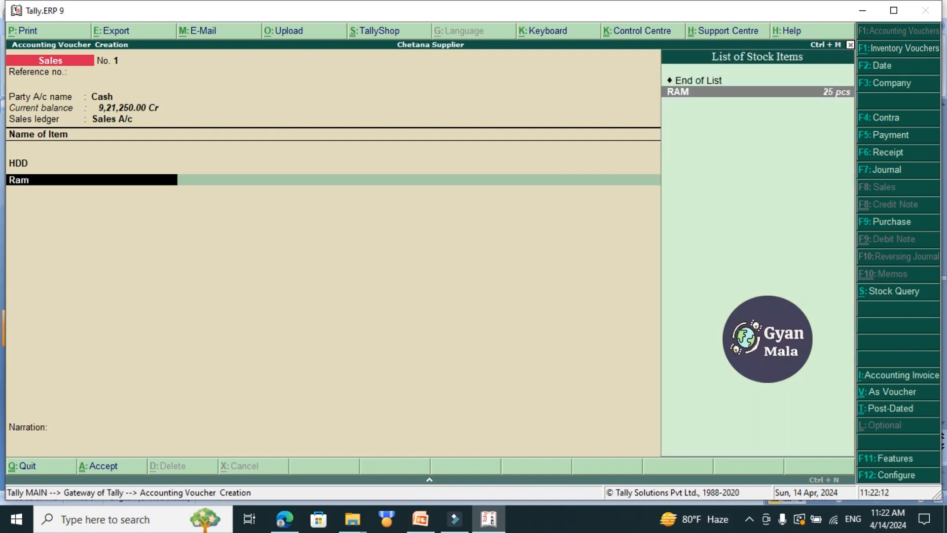
key("Return")
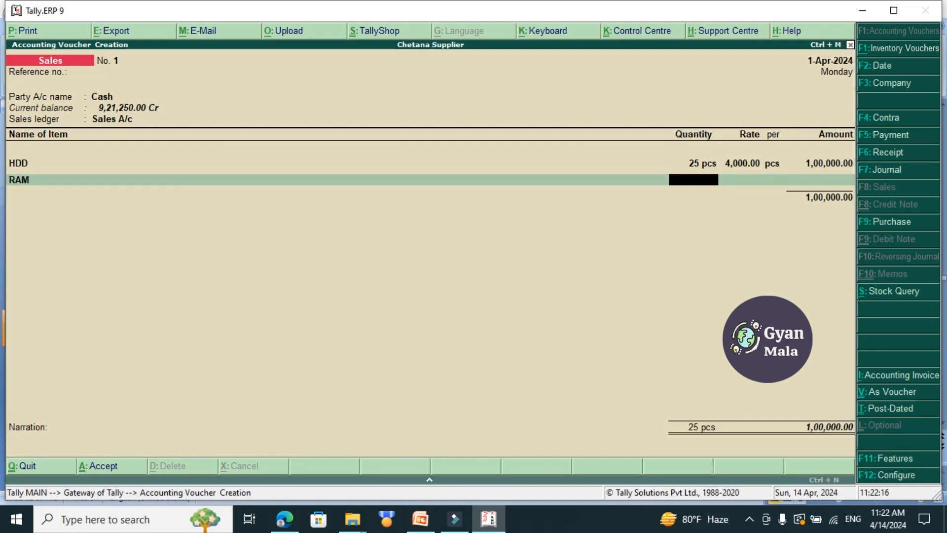
type("5")
key("Return")
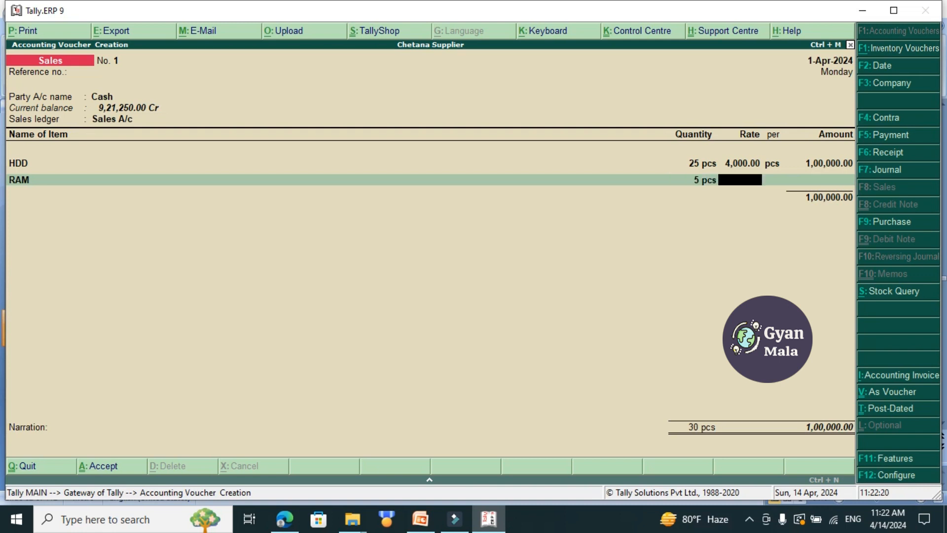
type("1")
type("300")
key("Return")
key("Return")
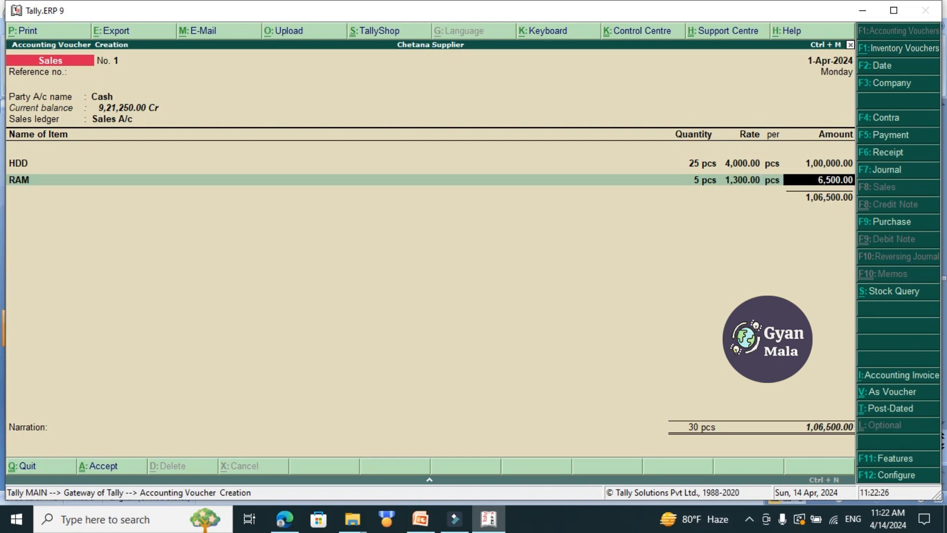
key("Return")
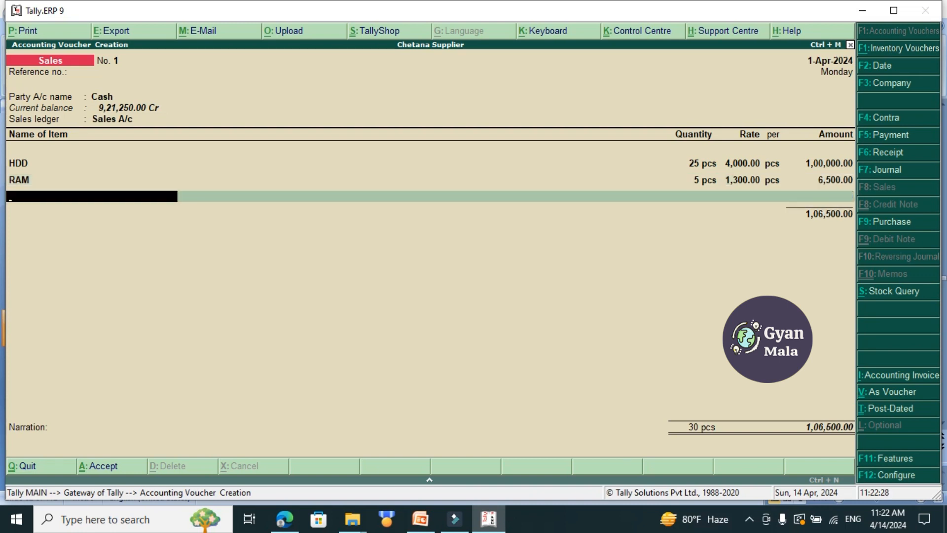
End the item list, add the narration "being sales good to himalayan on cash", save the sales voucher and leave voucher entry.
key("Return")
key("Return")
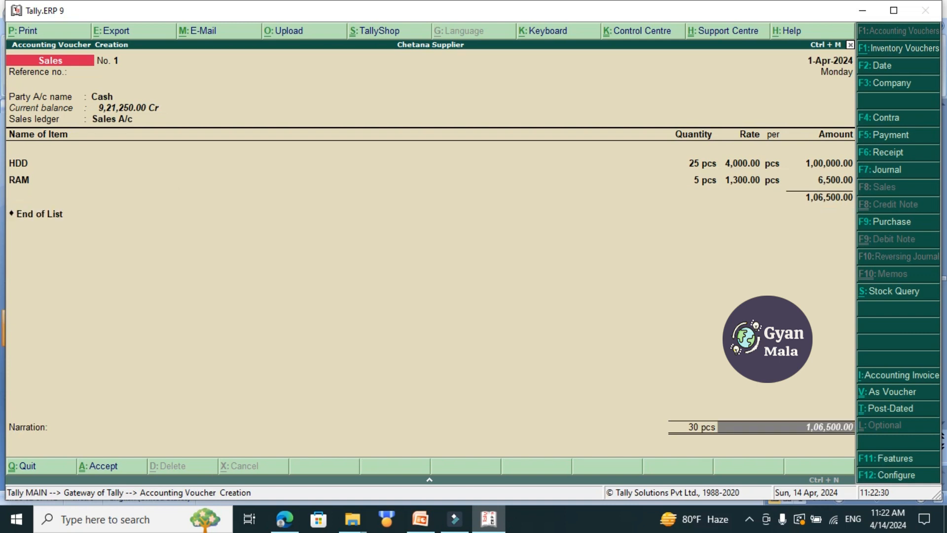
key("Return")
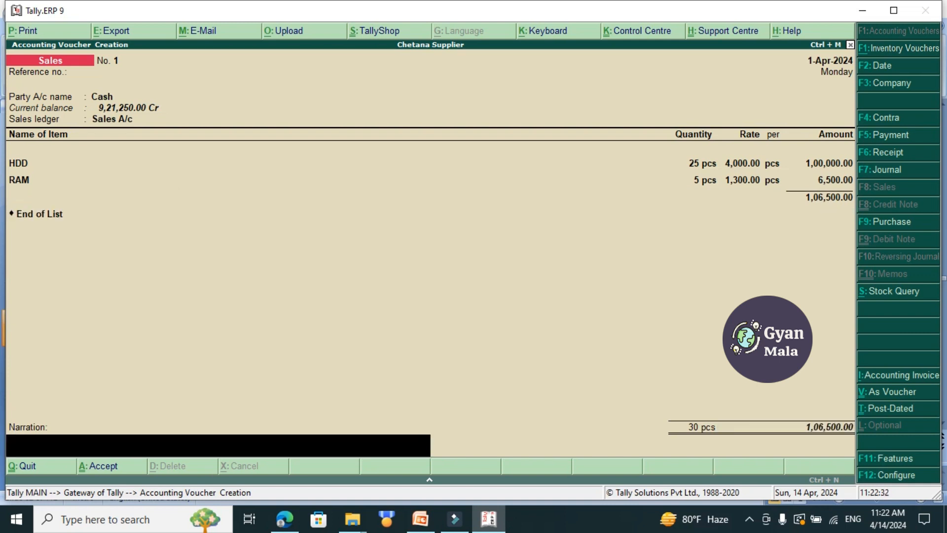
type("being sales good to himalayan on cash")
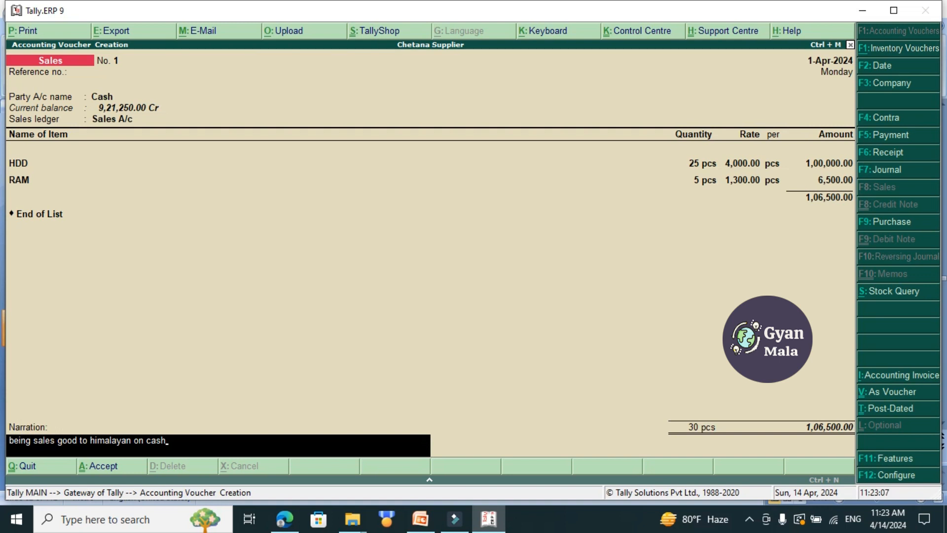
key("Return")
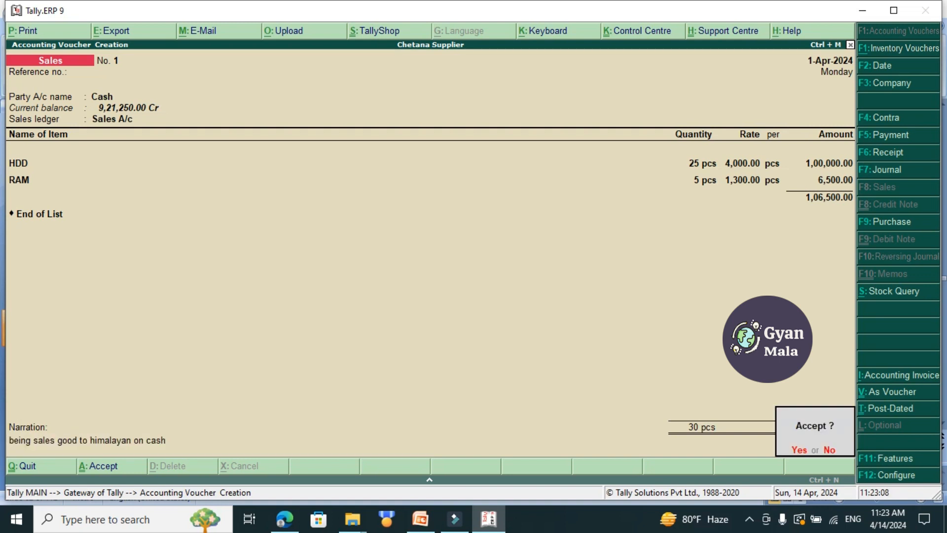
key("Return")
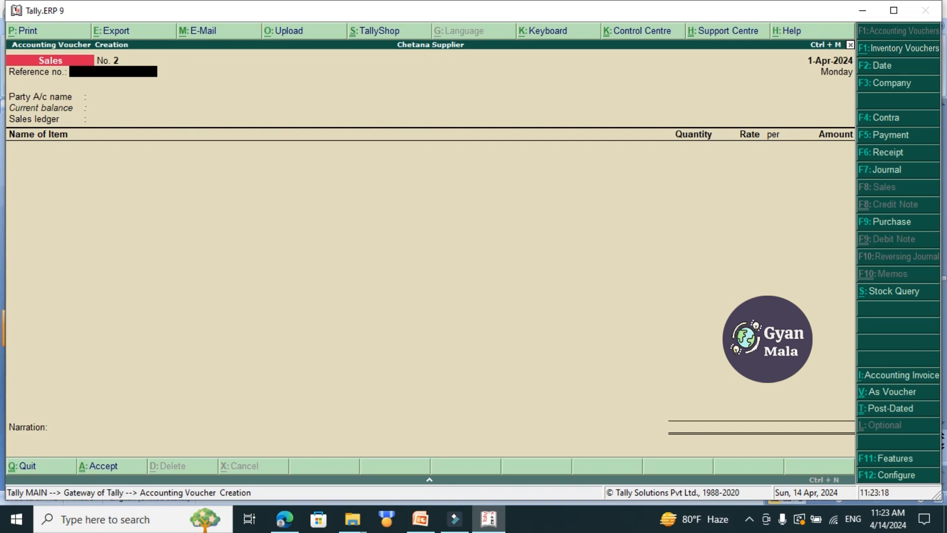
key("Escape")
key("y")
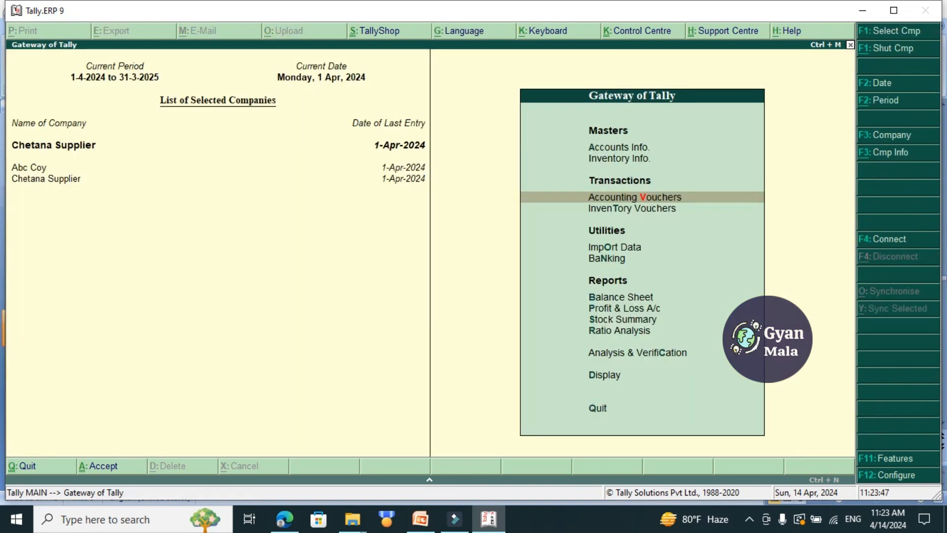
Start creating a single ledger named VAT, leaving its alias blank.
key("Up")
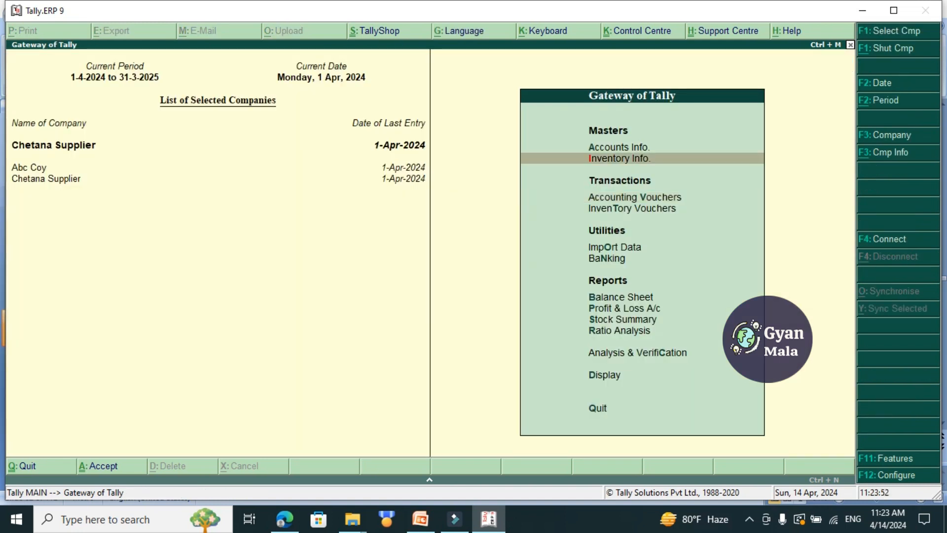
key("Up")
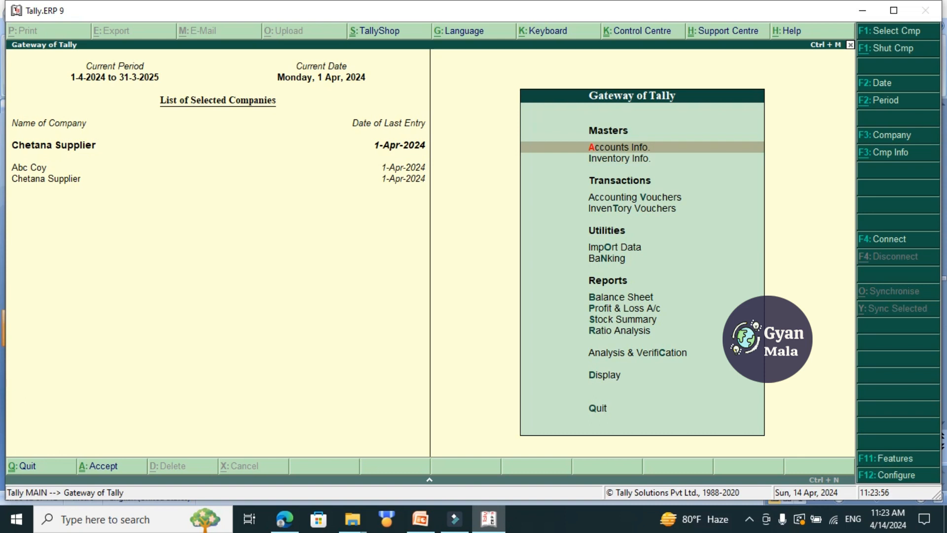
key("Return")
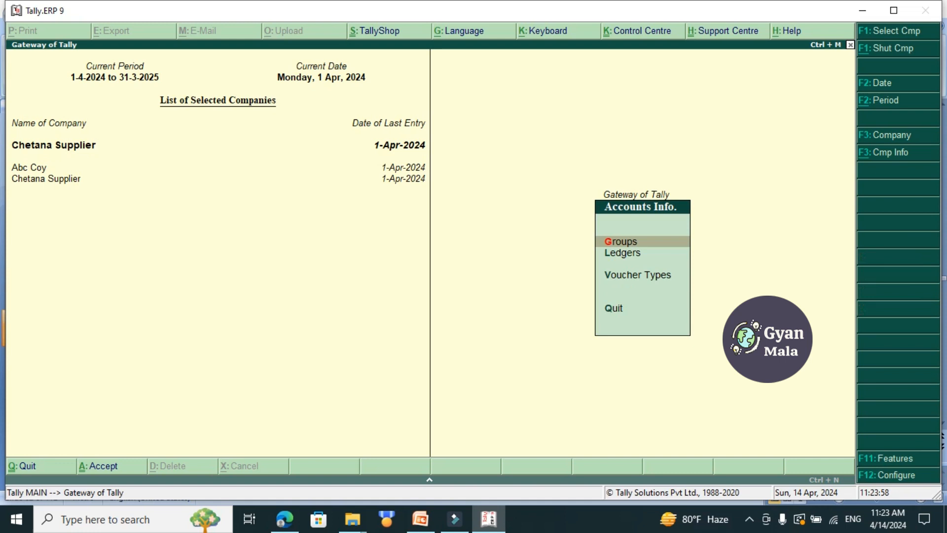
key("Down")
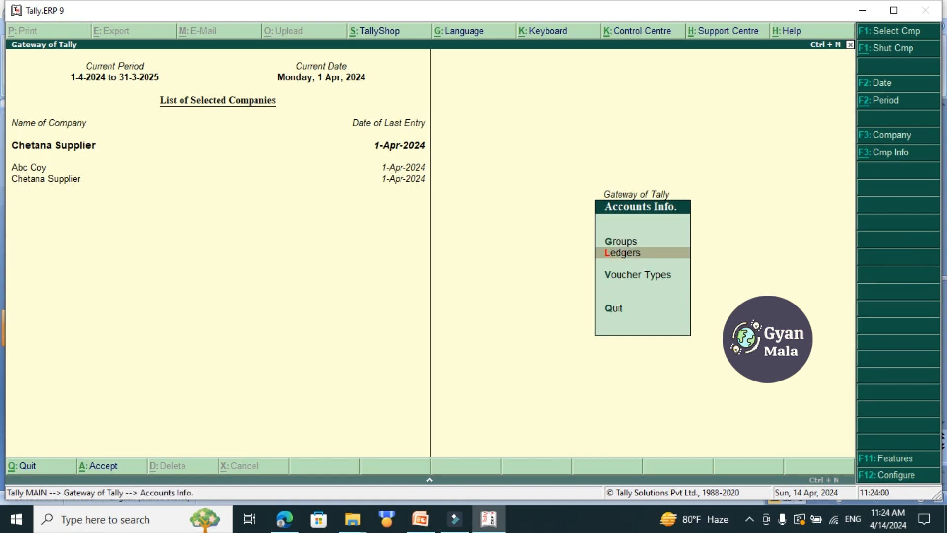
key("Return")
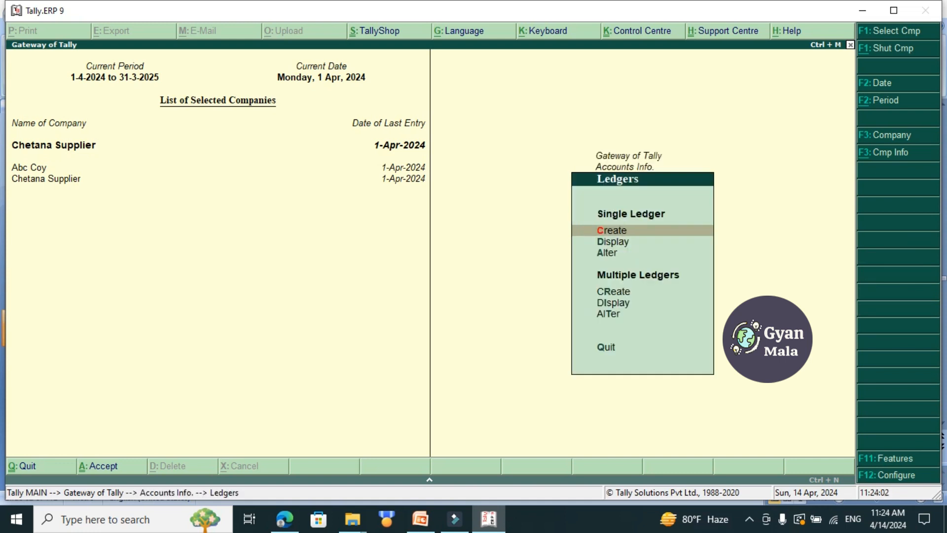
key("Return")
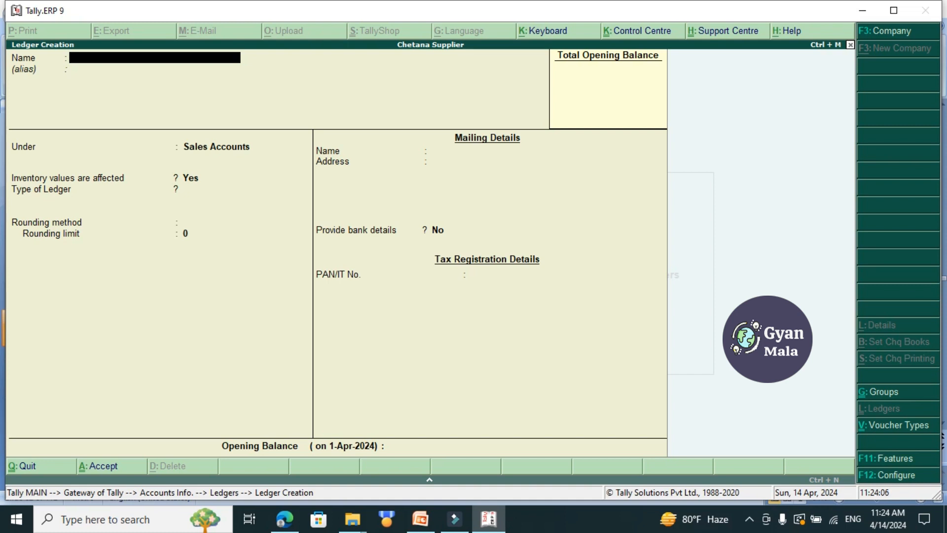
type("VAT")
key("Return")
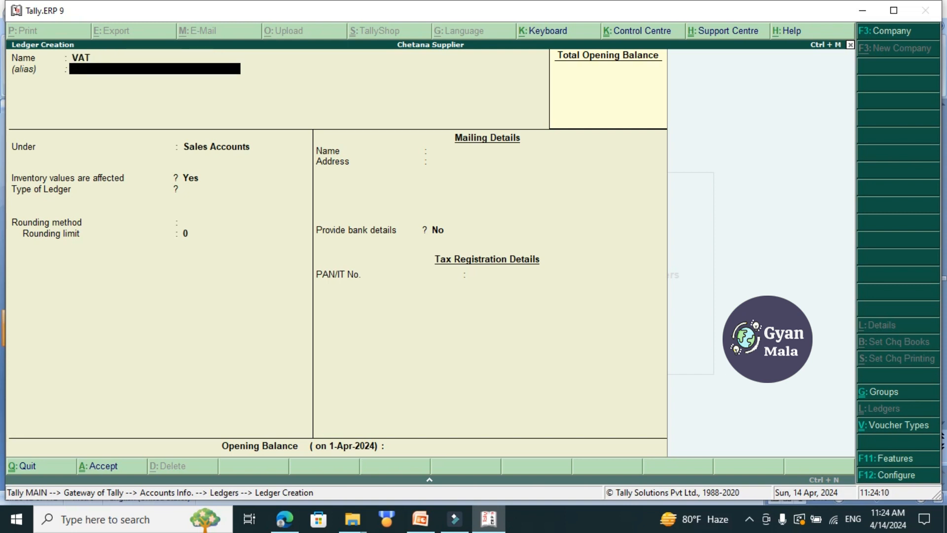
key("Return")
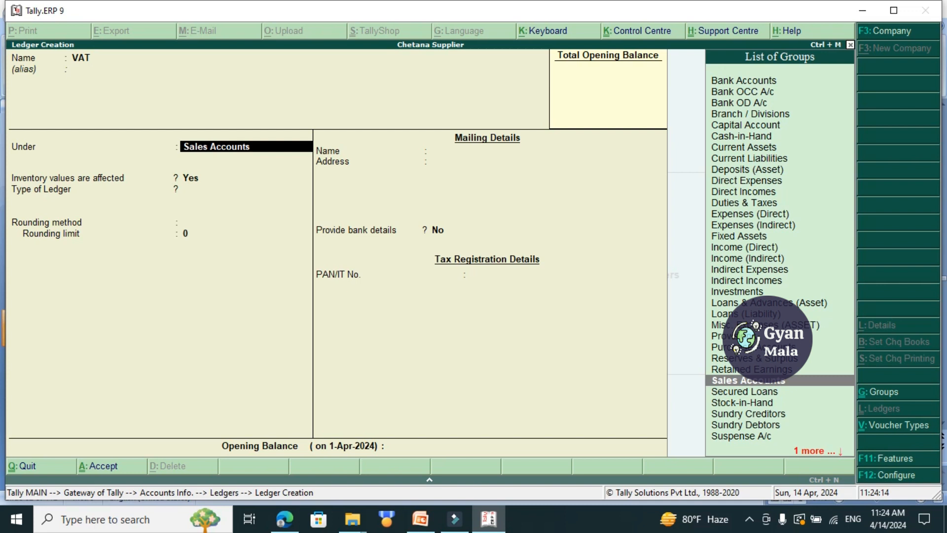
Place the VAT ledger under Duties & Taxes, keep the remaining defaults, save it and return to the Gateway of Tally.
type("Dut")
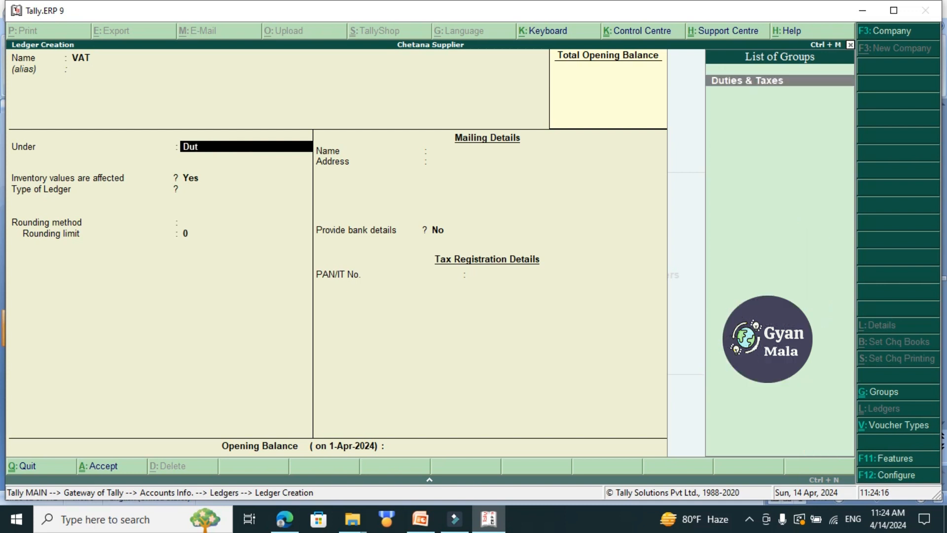
key("Return")
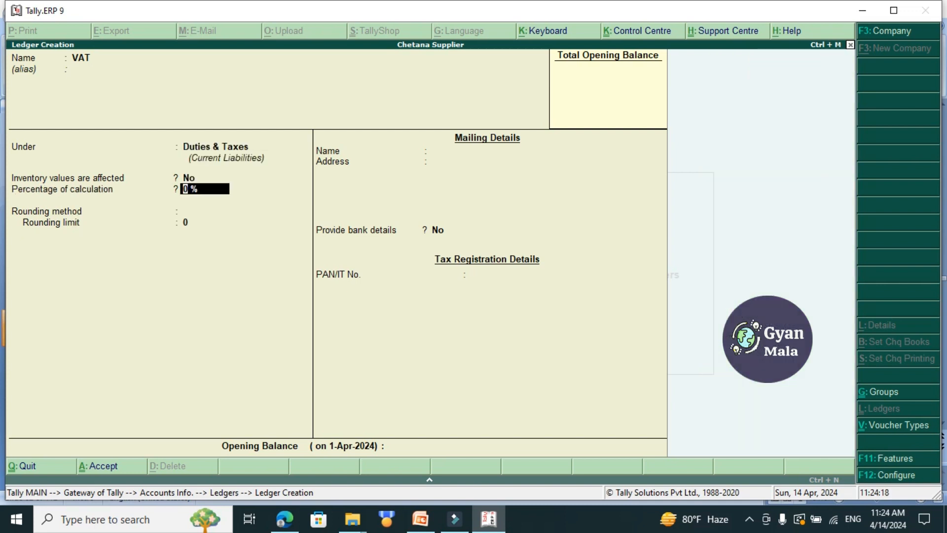
key("Return")
key("Return")
key("Return")
key("Return")
key("Return")
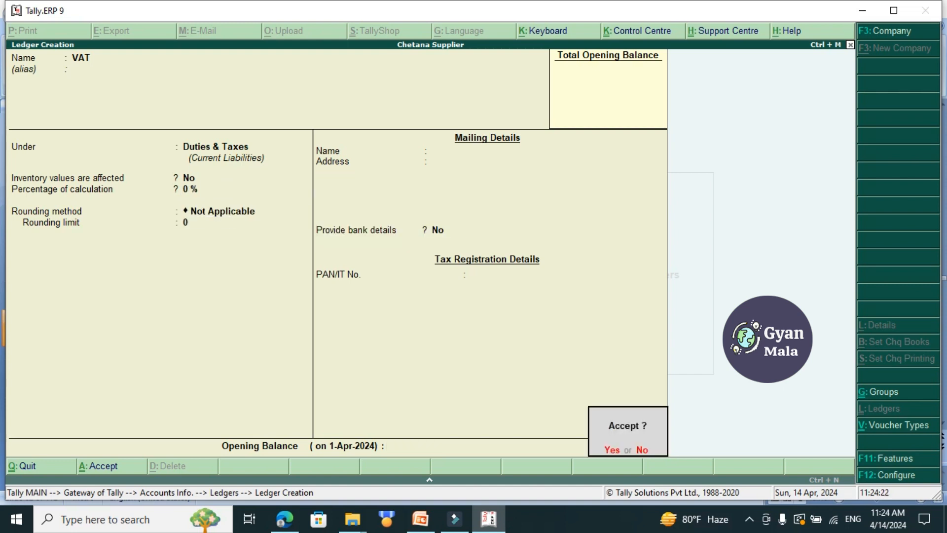
key("Return")
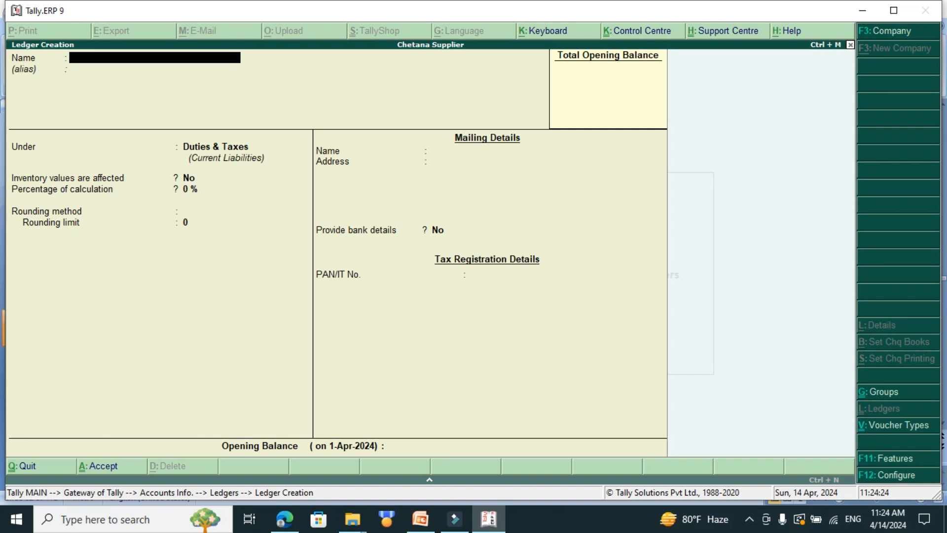
key("Escape")
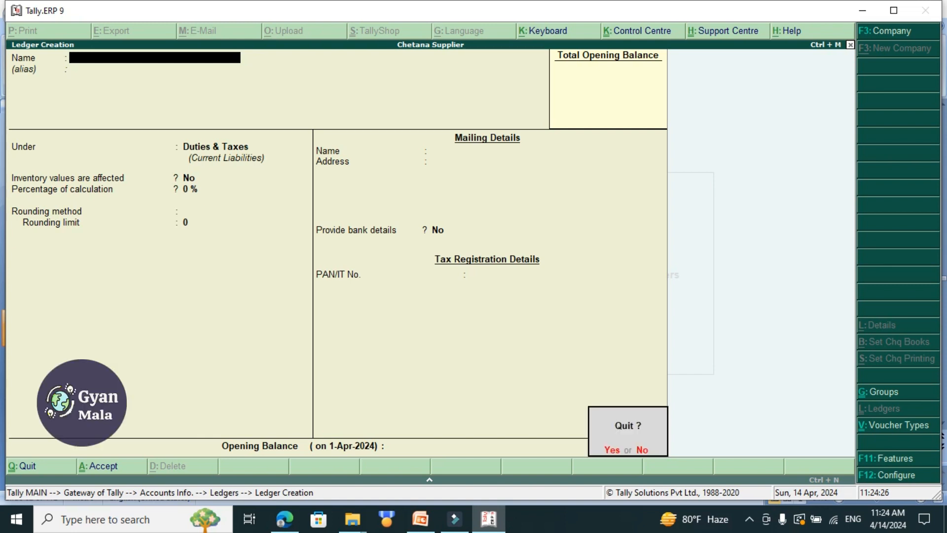
key("Return")
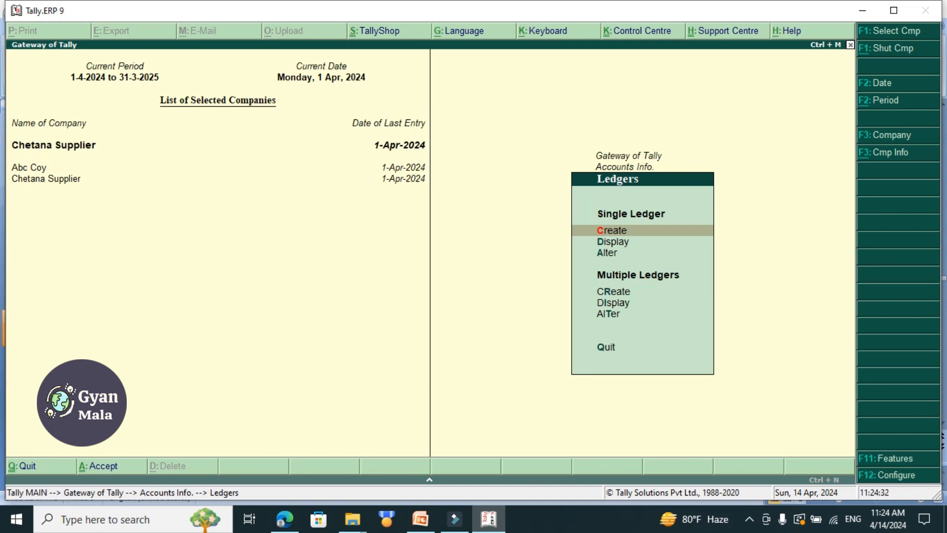
key("Escape")
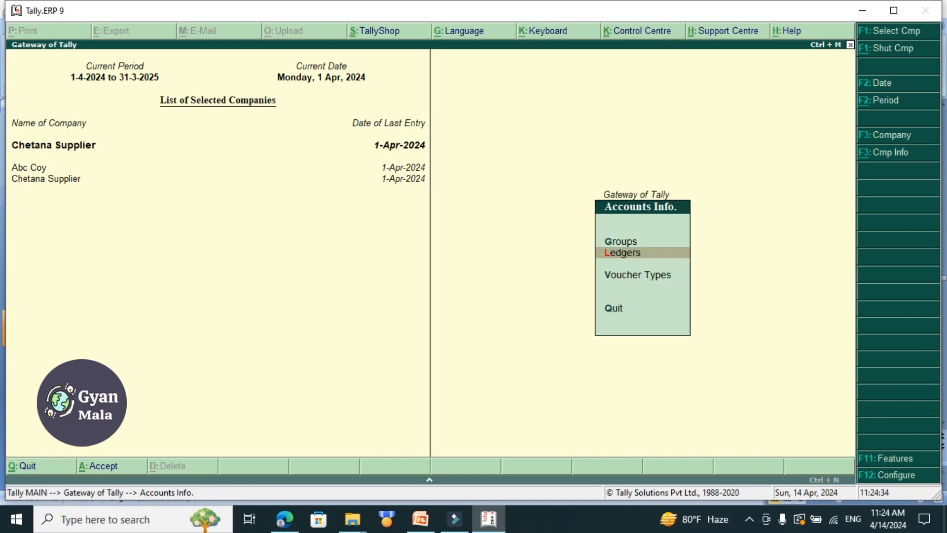
key("Escape")
Start creating a single stock item named Comptuer, leaving its alias blank and its group as Primary.
key("Down")
key("Return")
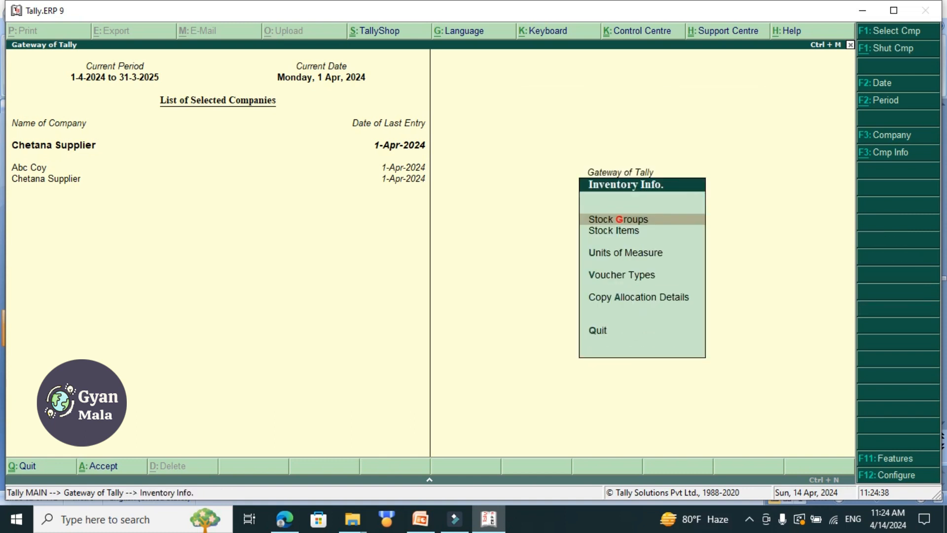
key("Down")
key("Return")
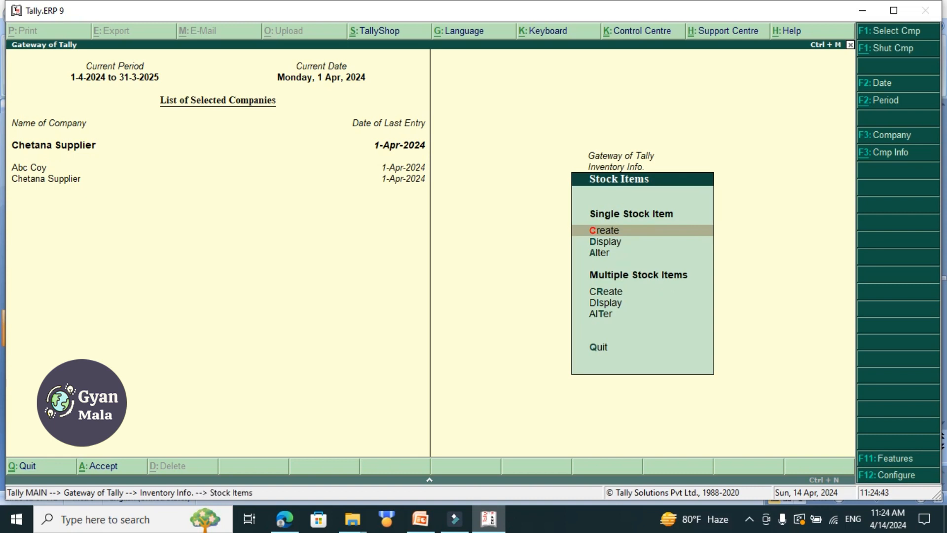
key("Return")
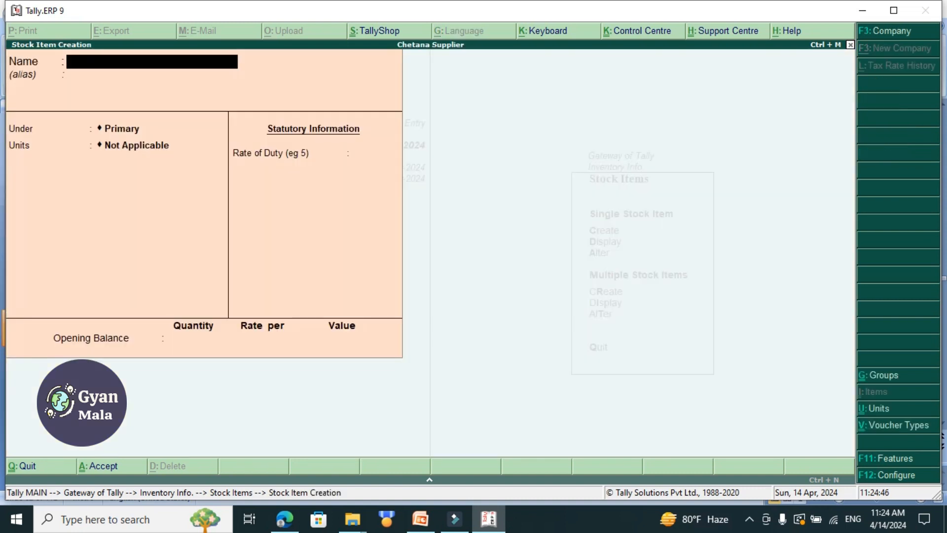
type("Comptuer")
key("Return")
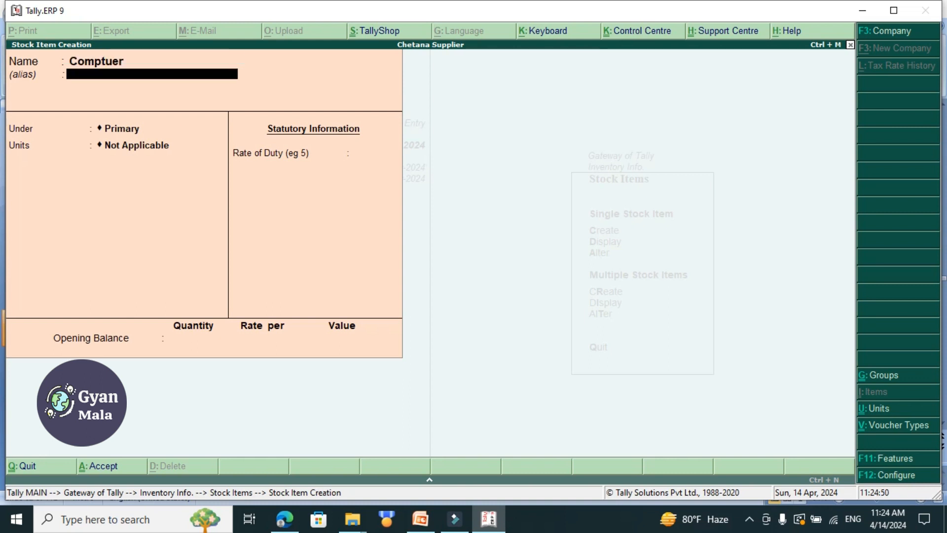
key("Return")
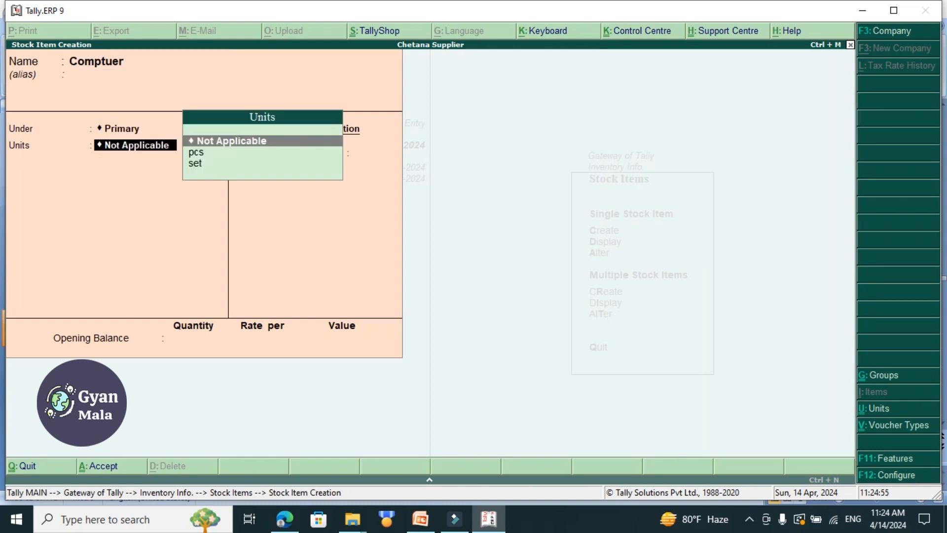
Set the Comptuer item's unit to set, keep the remaining defaults, save it and return to the Gateway of Tally.
key("Down")
key("Down")
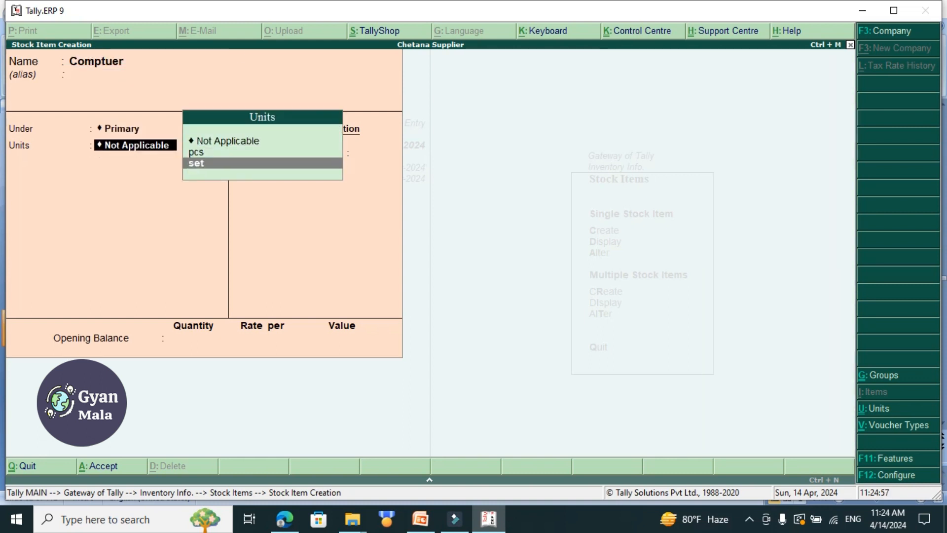
key("Return")
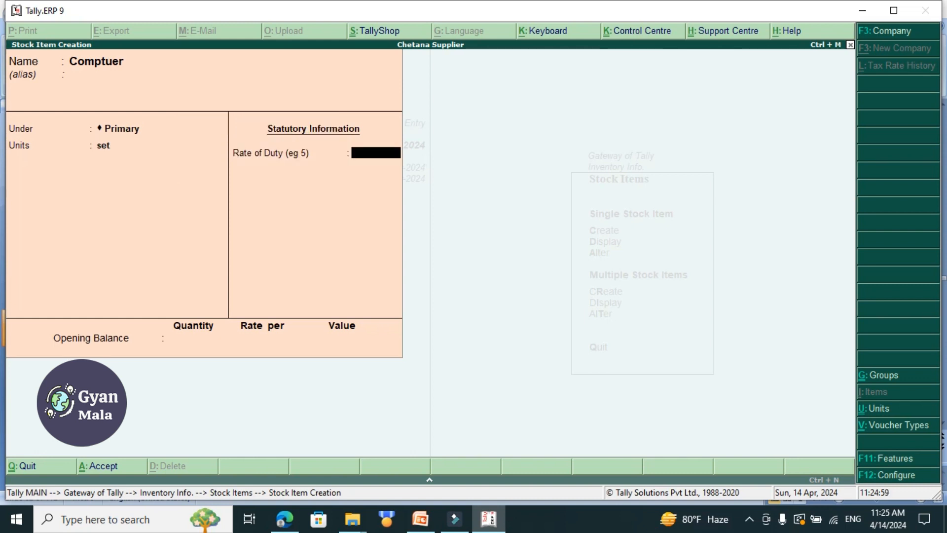
key("Return")
key("Return")
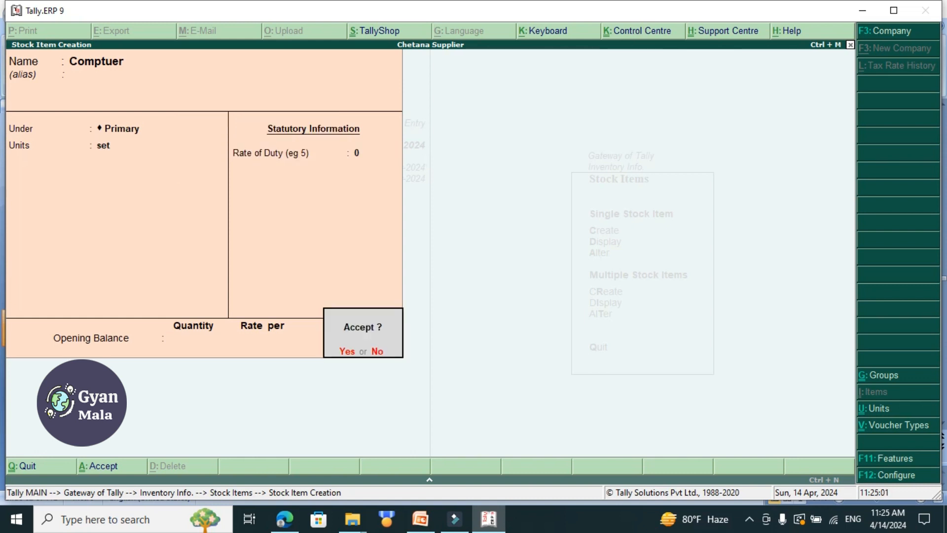
key("Return")
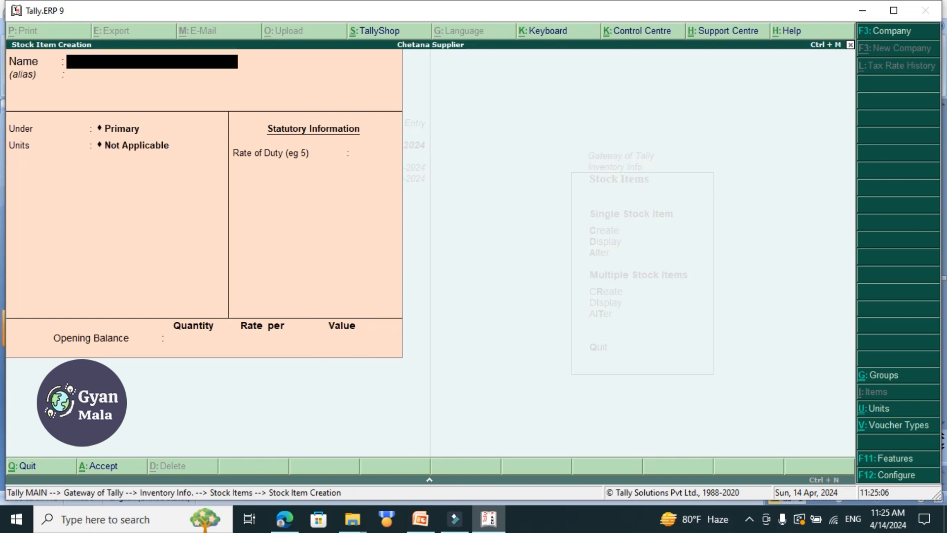
key("Escape")
key("Return")
key("Escape")
key("Escape")
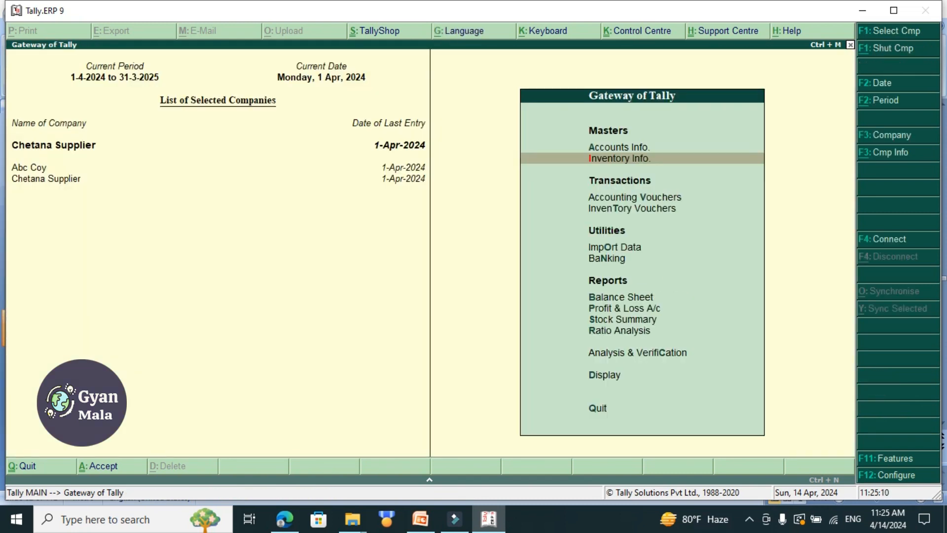
Start a purchase accounting voucher with no supplier invoice number, using Cash as the party and Purchase A/c as the purchase ledger.
key("Down")
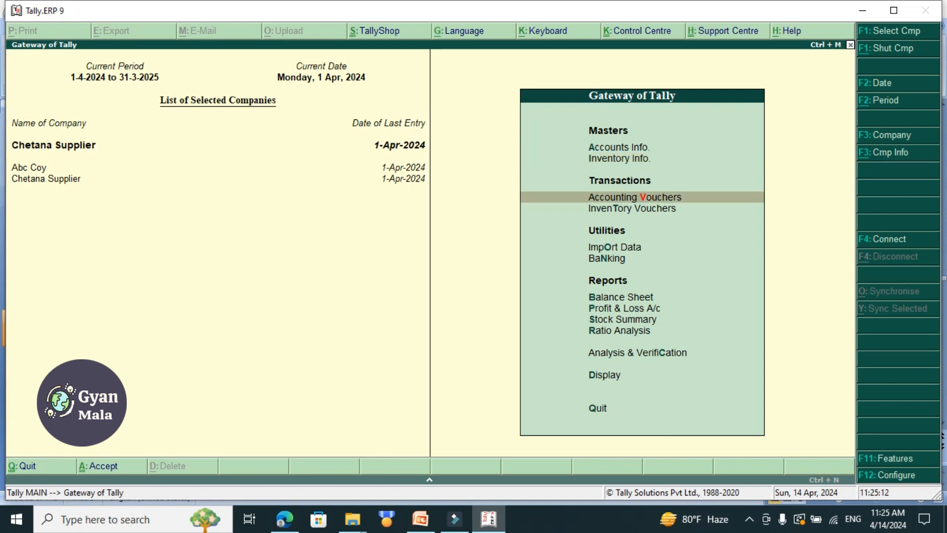
key("Return")
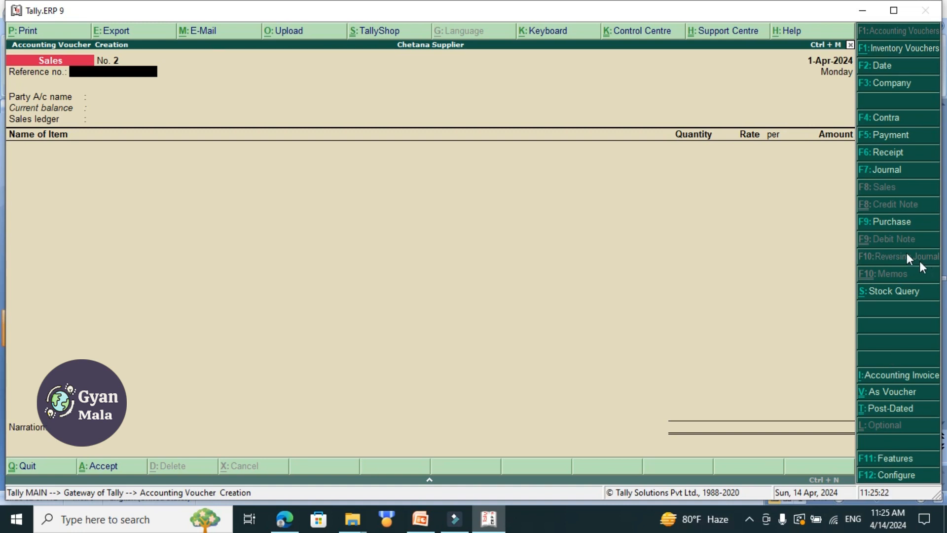
left_click(889, 220)
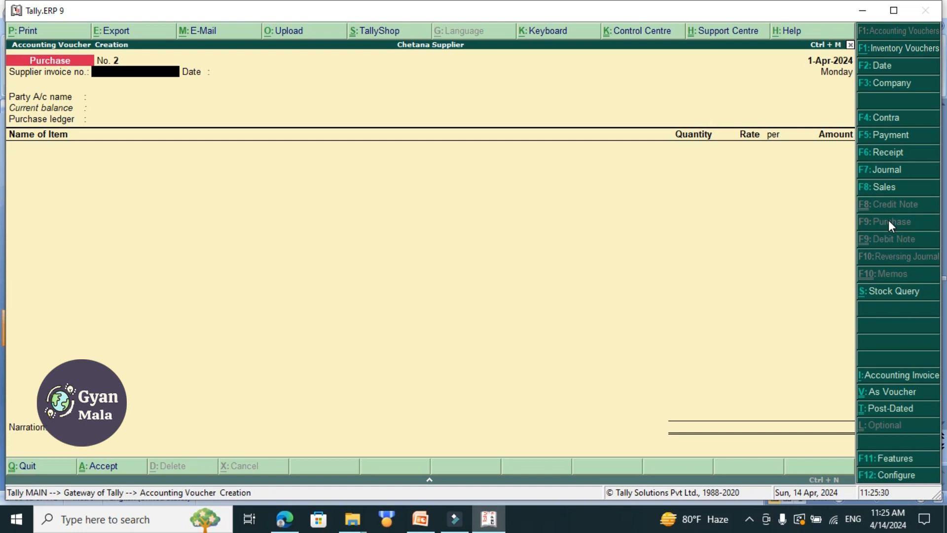
key("Return")
key("Return")
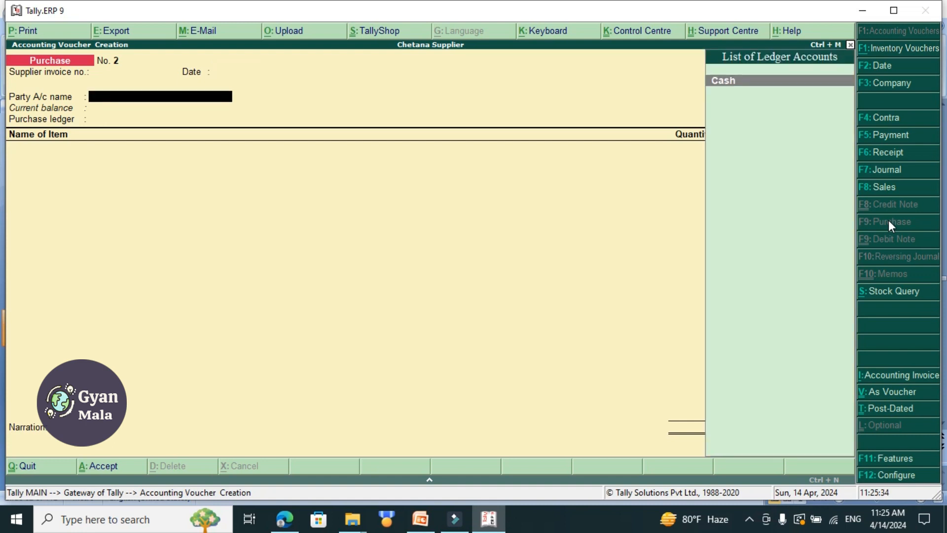
key("Return")
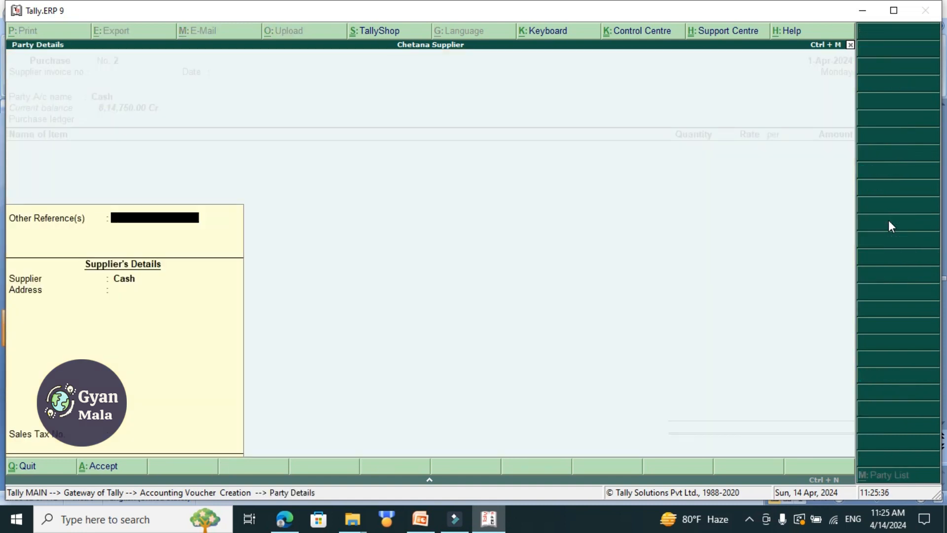
key("Return")
key("Return")
key("Return")
key("Return")
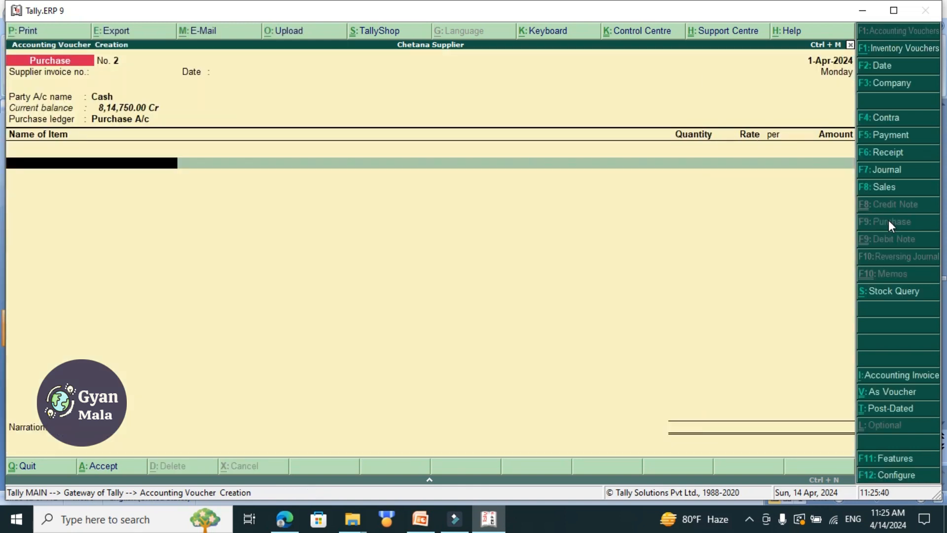
Add 2 set of Comptuer at a rate of 35000 per set to the purchase voucher and end the item list.
type("Co")
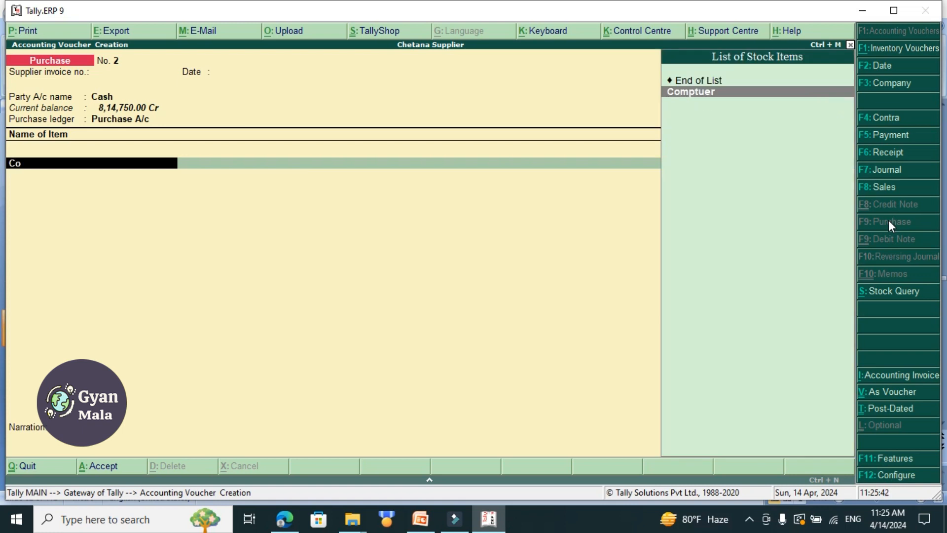
key("Return")
type("2")
key("Return")
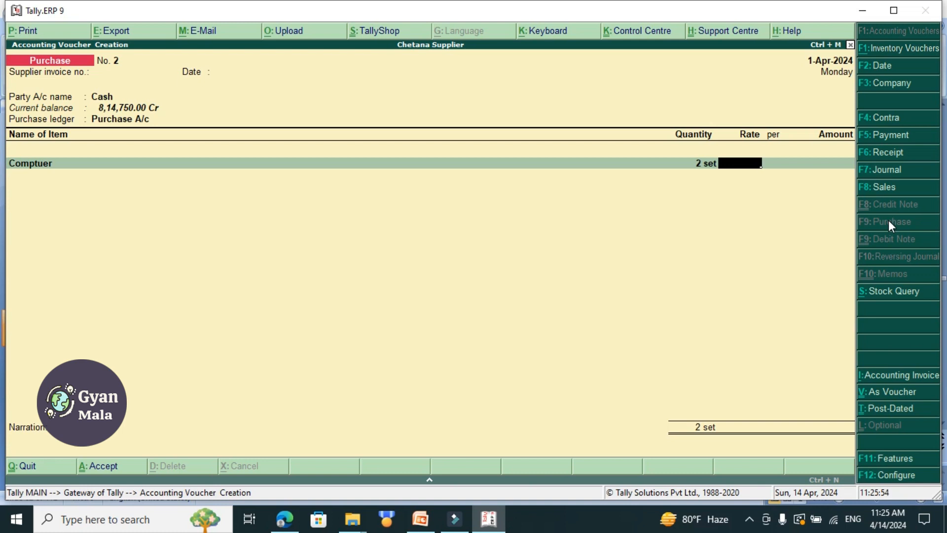
type("35000")
key("Return")
key("Return")
key("Return")
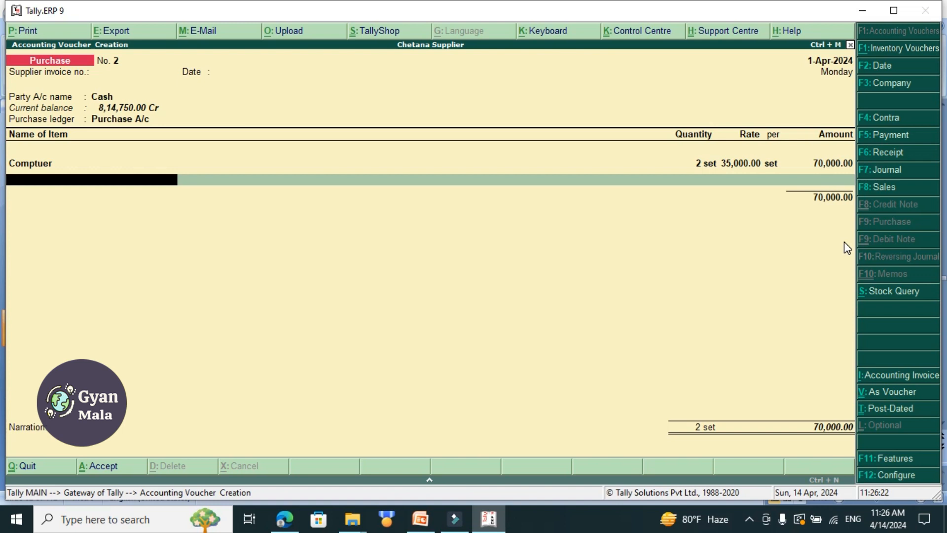
key("Return")
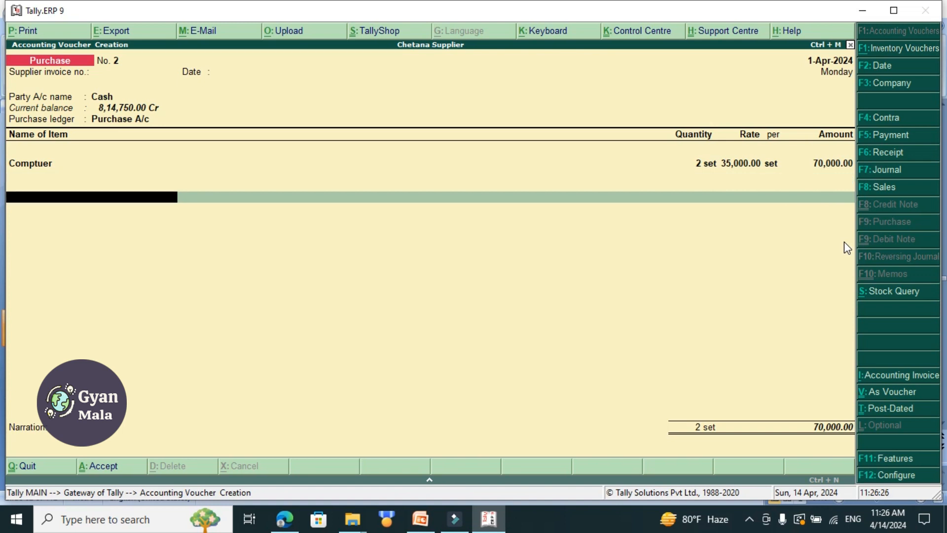
Add the VAT ledger below the Comptuer item at a rate of 13%.
type("Va")
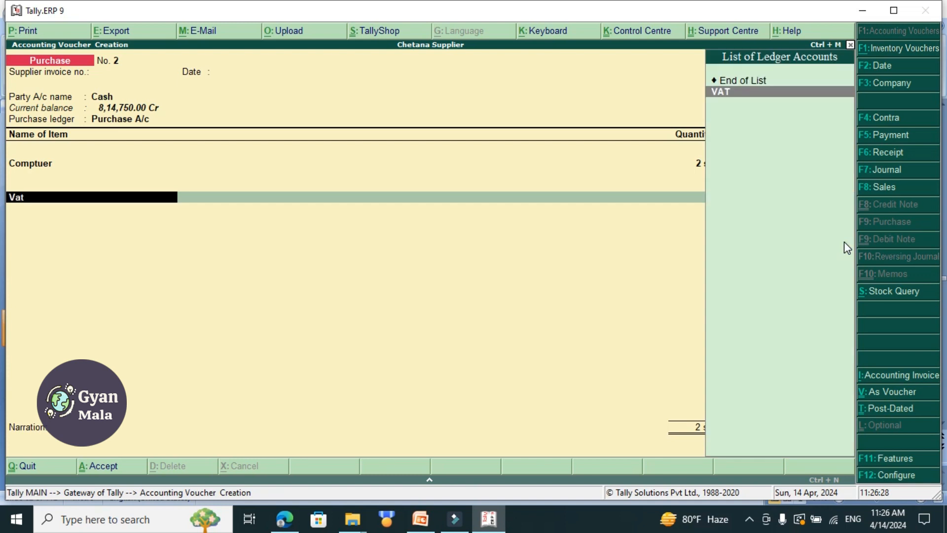
type("t")
key("Return")
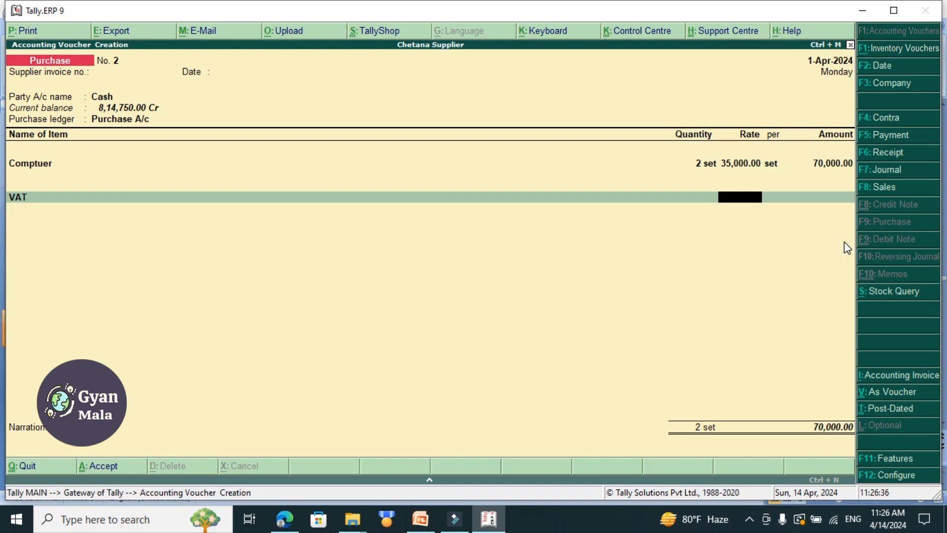
type("13")
key("Return")
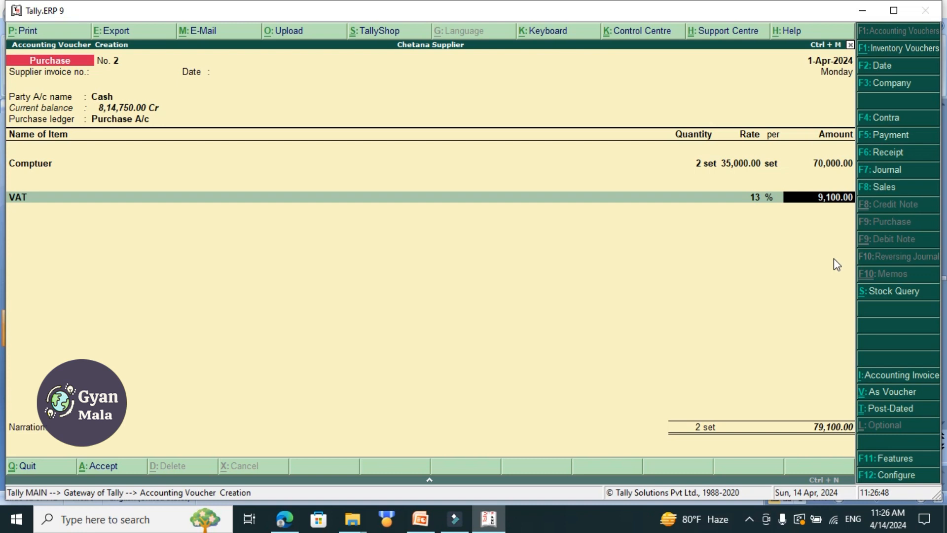
Change the rate on the voucher's VAT line to -13% and finish the ledger entries.
key("BackSpace")
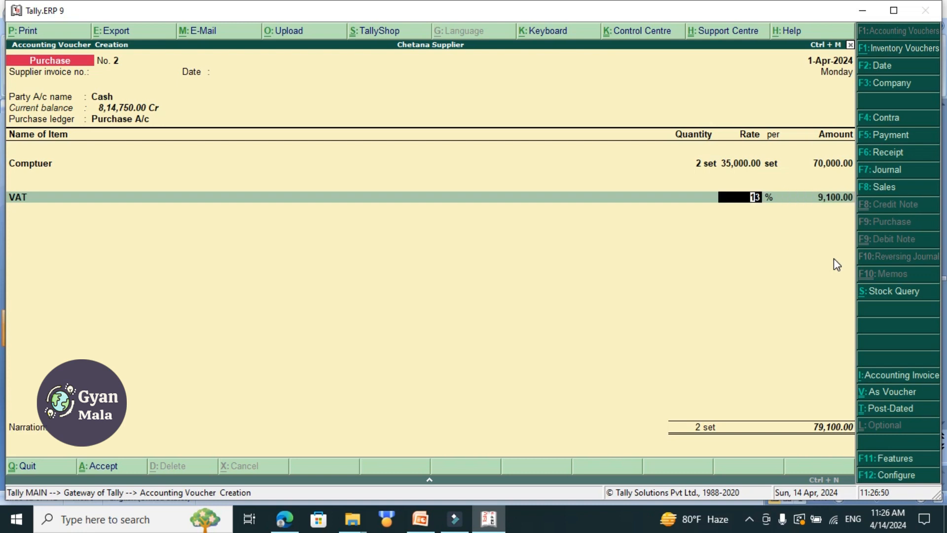
type("-13")
key("Return")
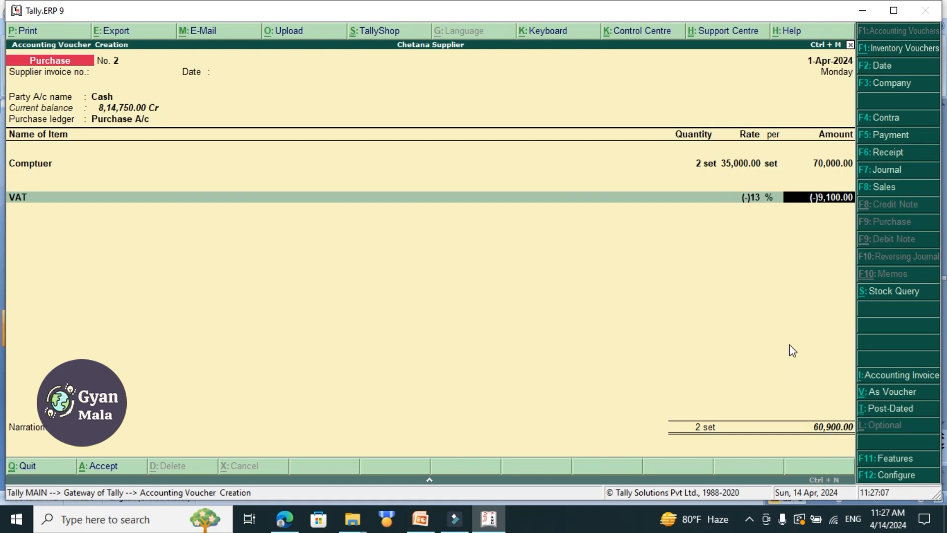
key("Return")
Enter the narration "being purcashe 2set computer on cash rs 35000", save the purchase voucher and return to the Gateway of Tally.
key("Return")
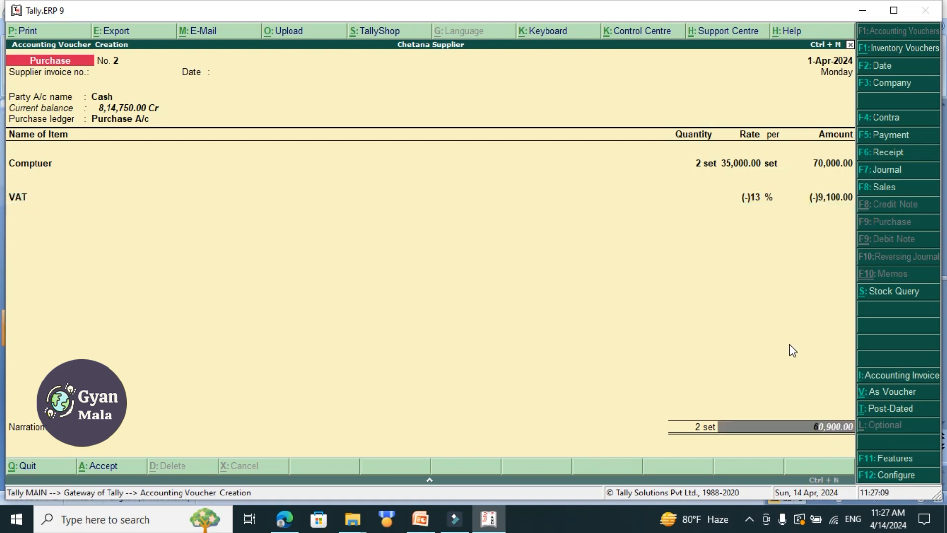
key("Return")
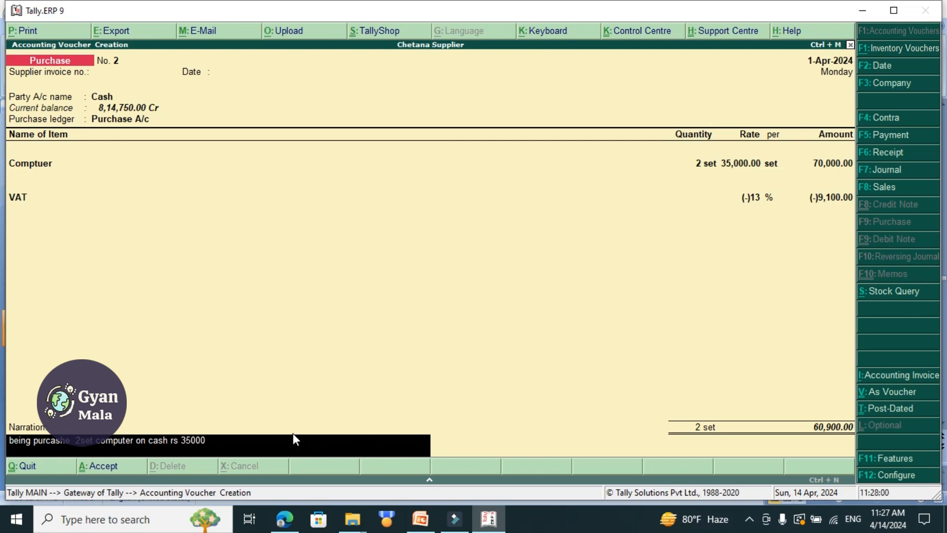
key("Return")
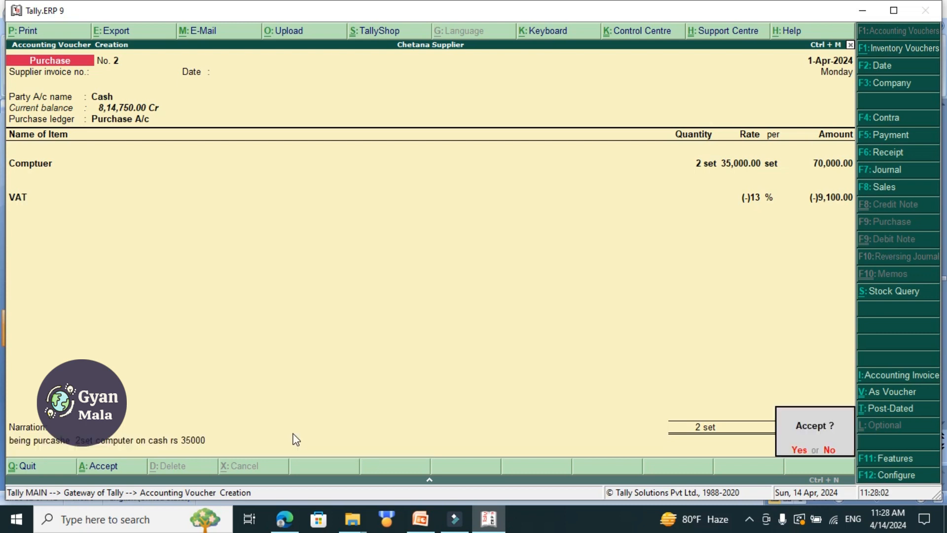
key("Return")
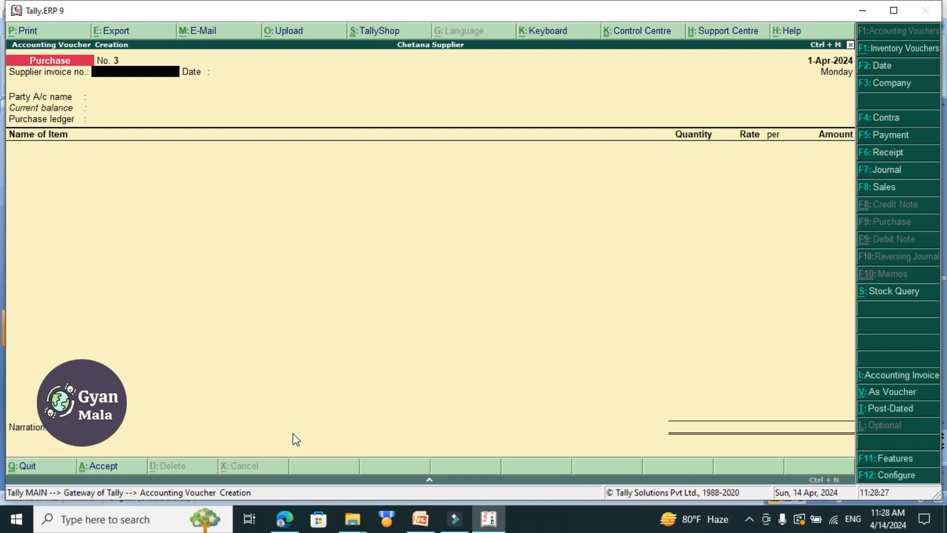
key("Escape")
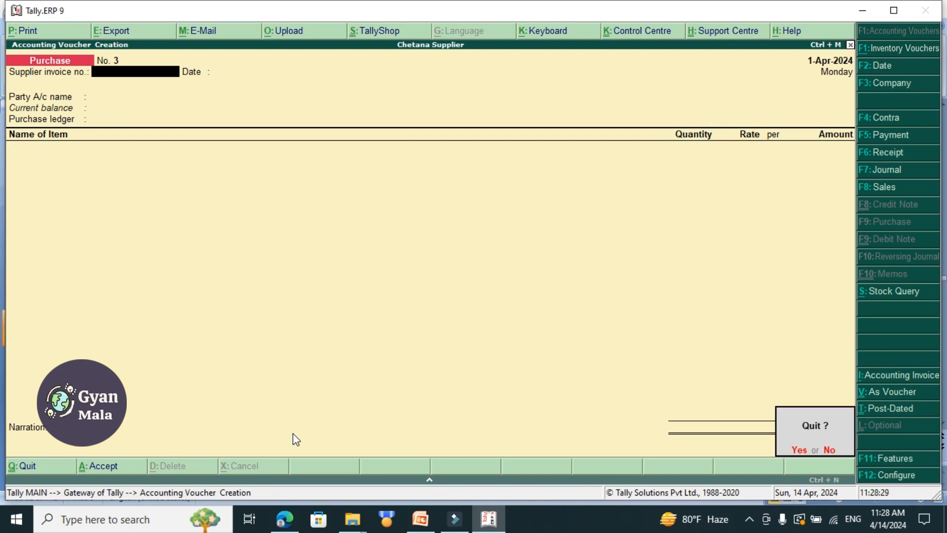
key("Return")
Open the Stock Summary report and view the monthly summary of the HDD stock item.
key("Down")
key("Down")
key("Down")
key("Down")
key("Down")
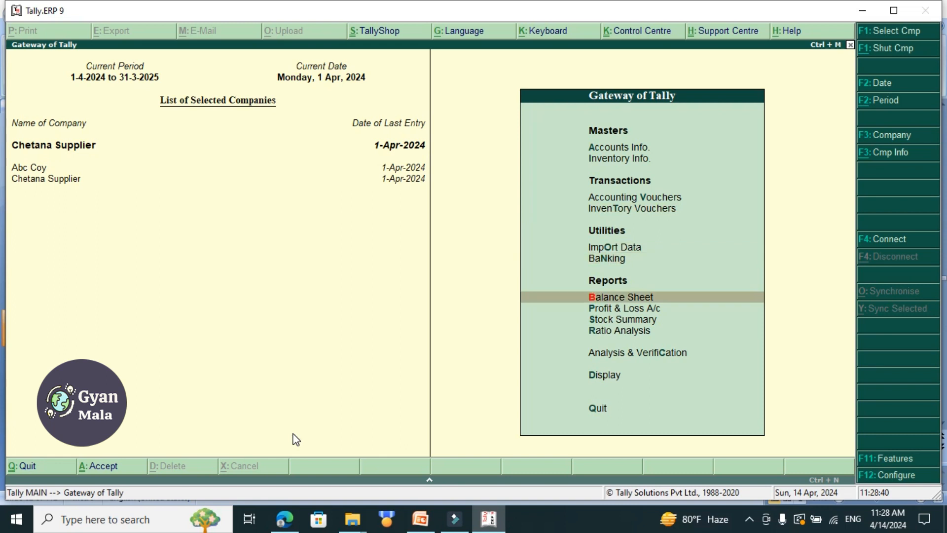
key("Down")
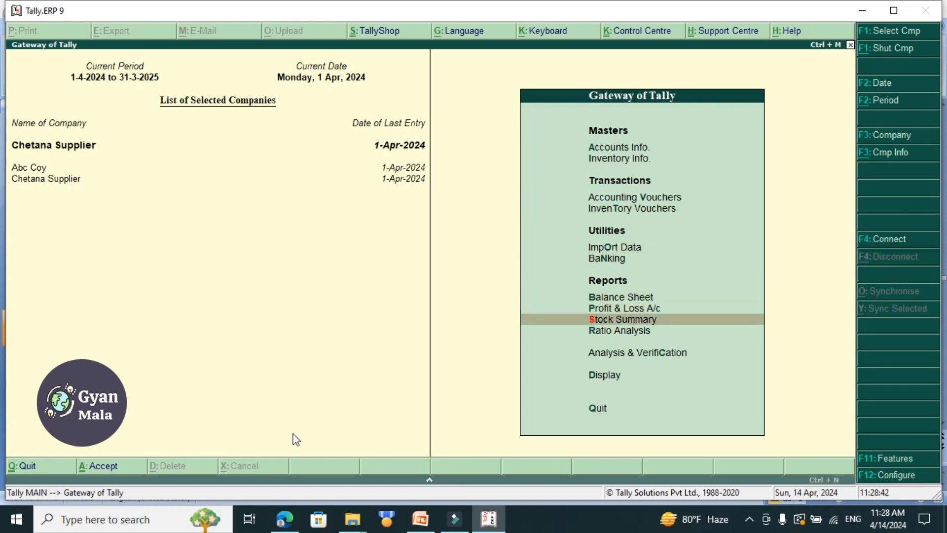
key("Return")
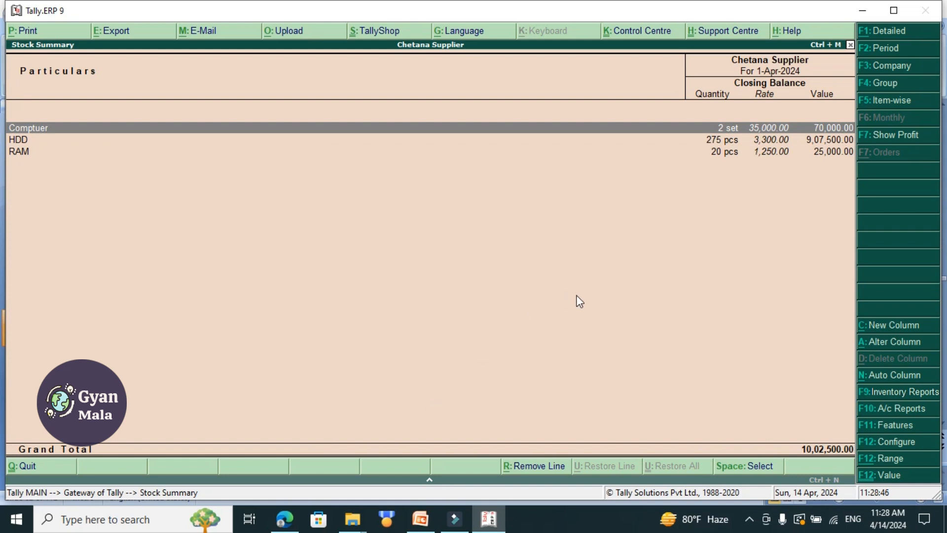
left_click(720, 142)
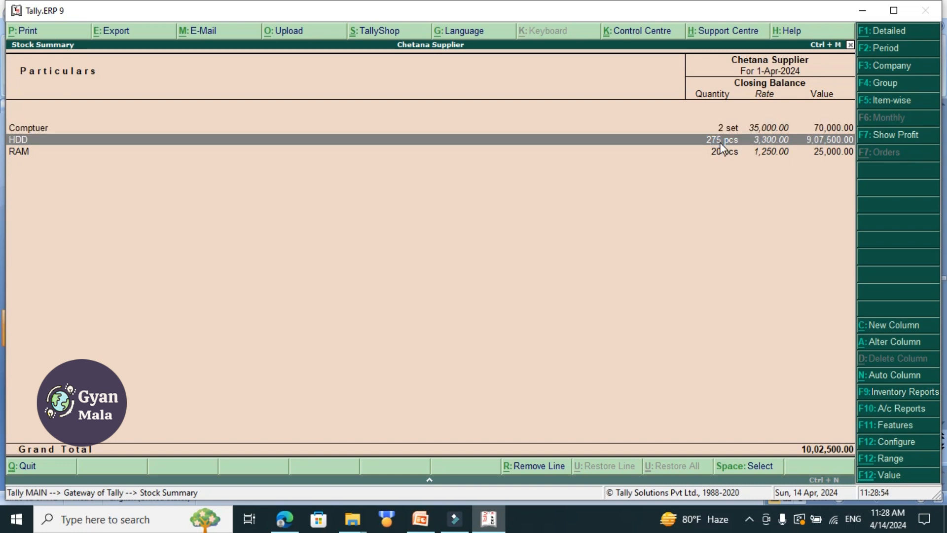
left_click(720, 142)
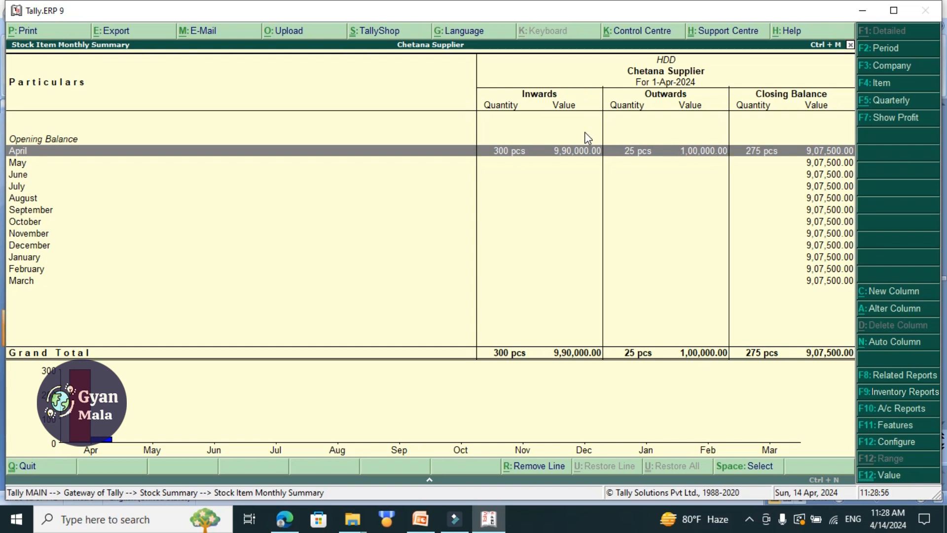